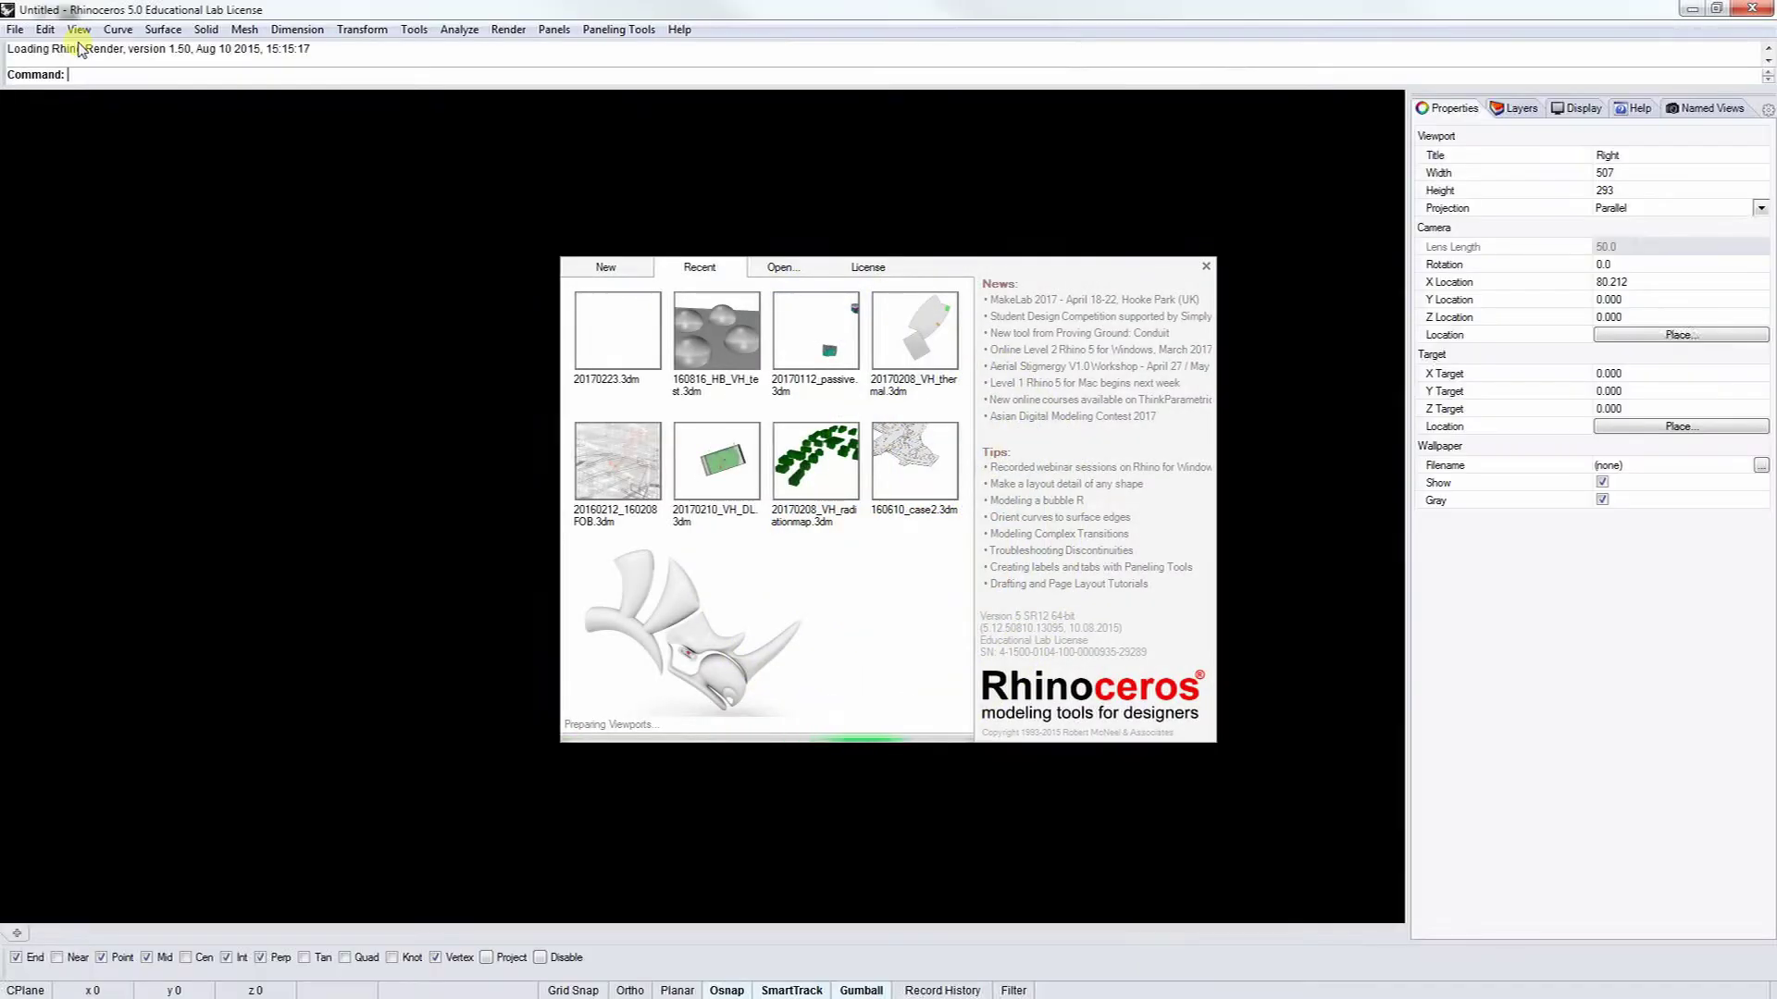
Step: Set the model units to meters with a 0.00000001 absolute tolerance and save the model
left_click(116, 72)
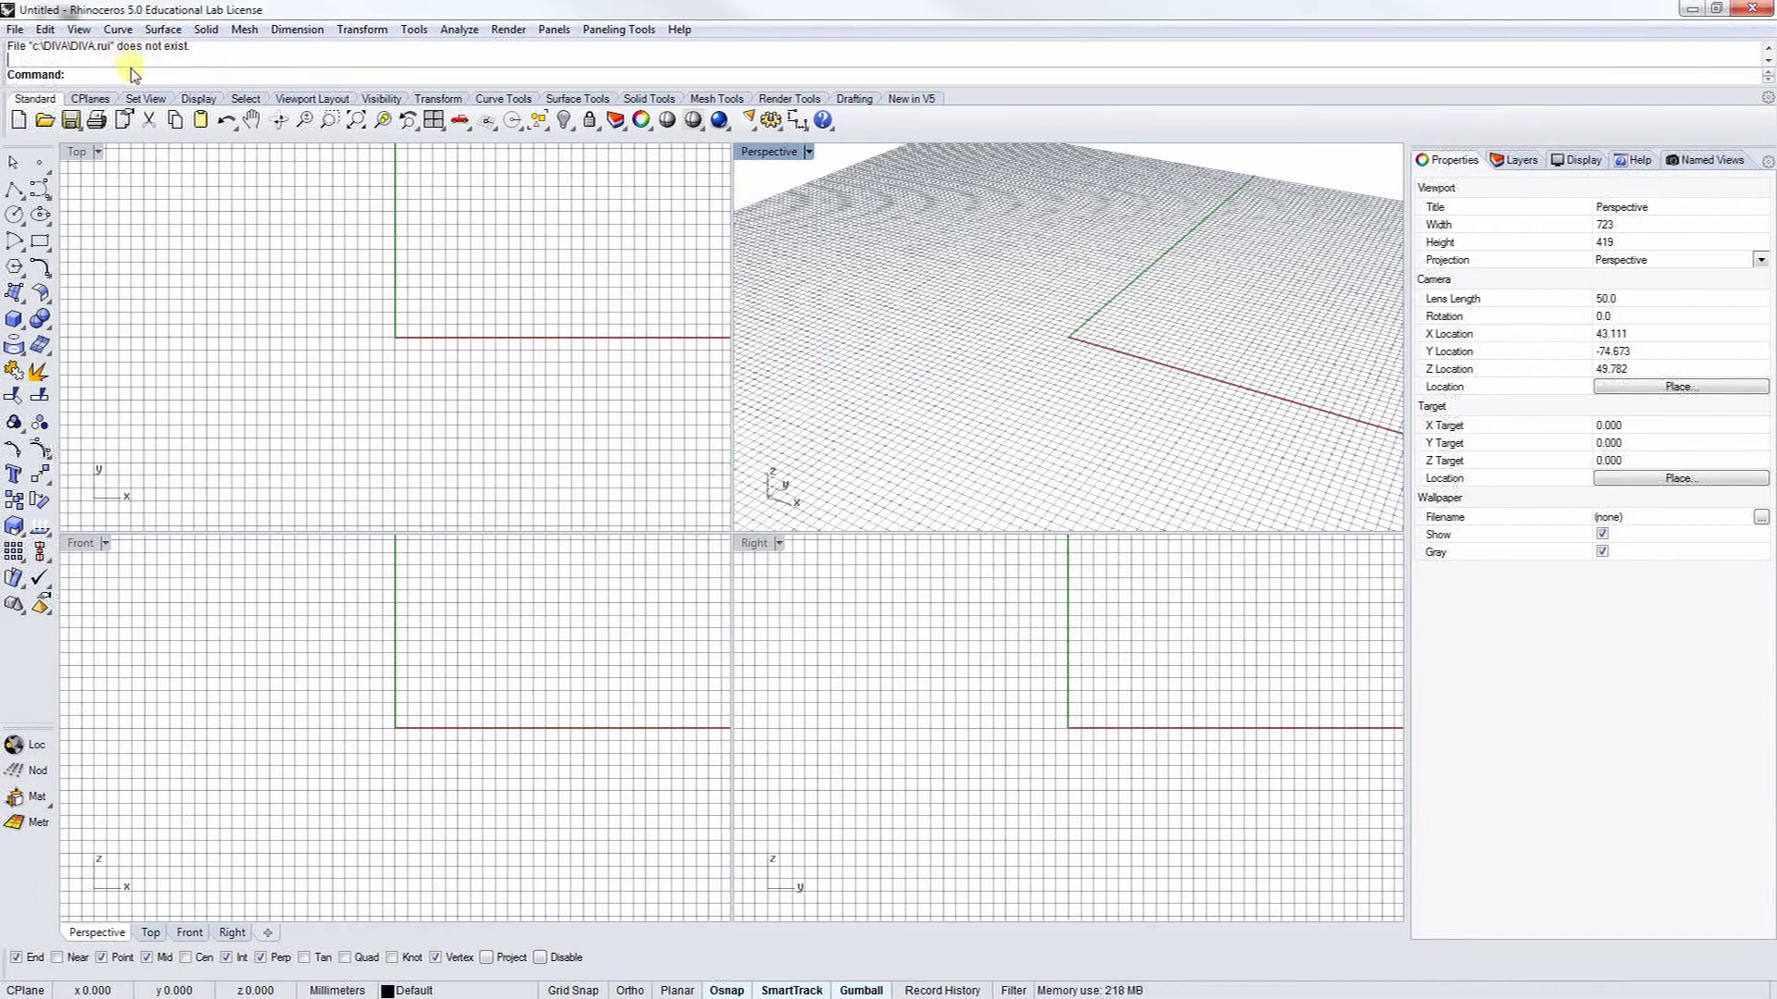
type("Units")
key("Return")
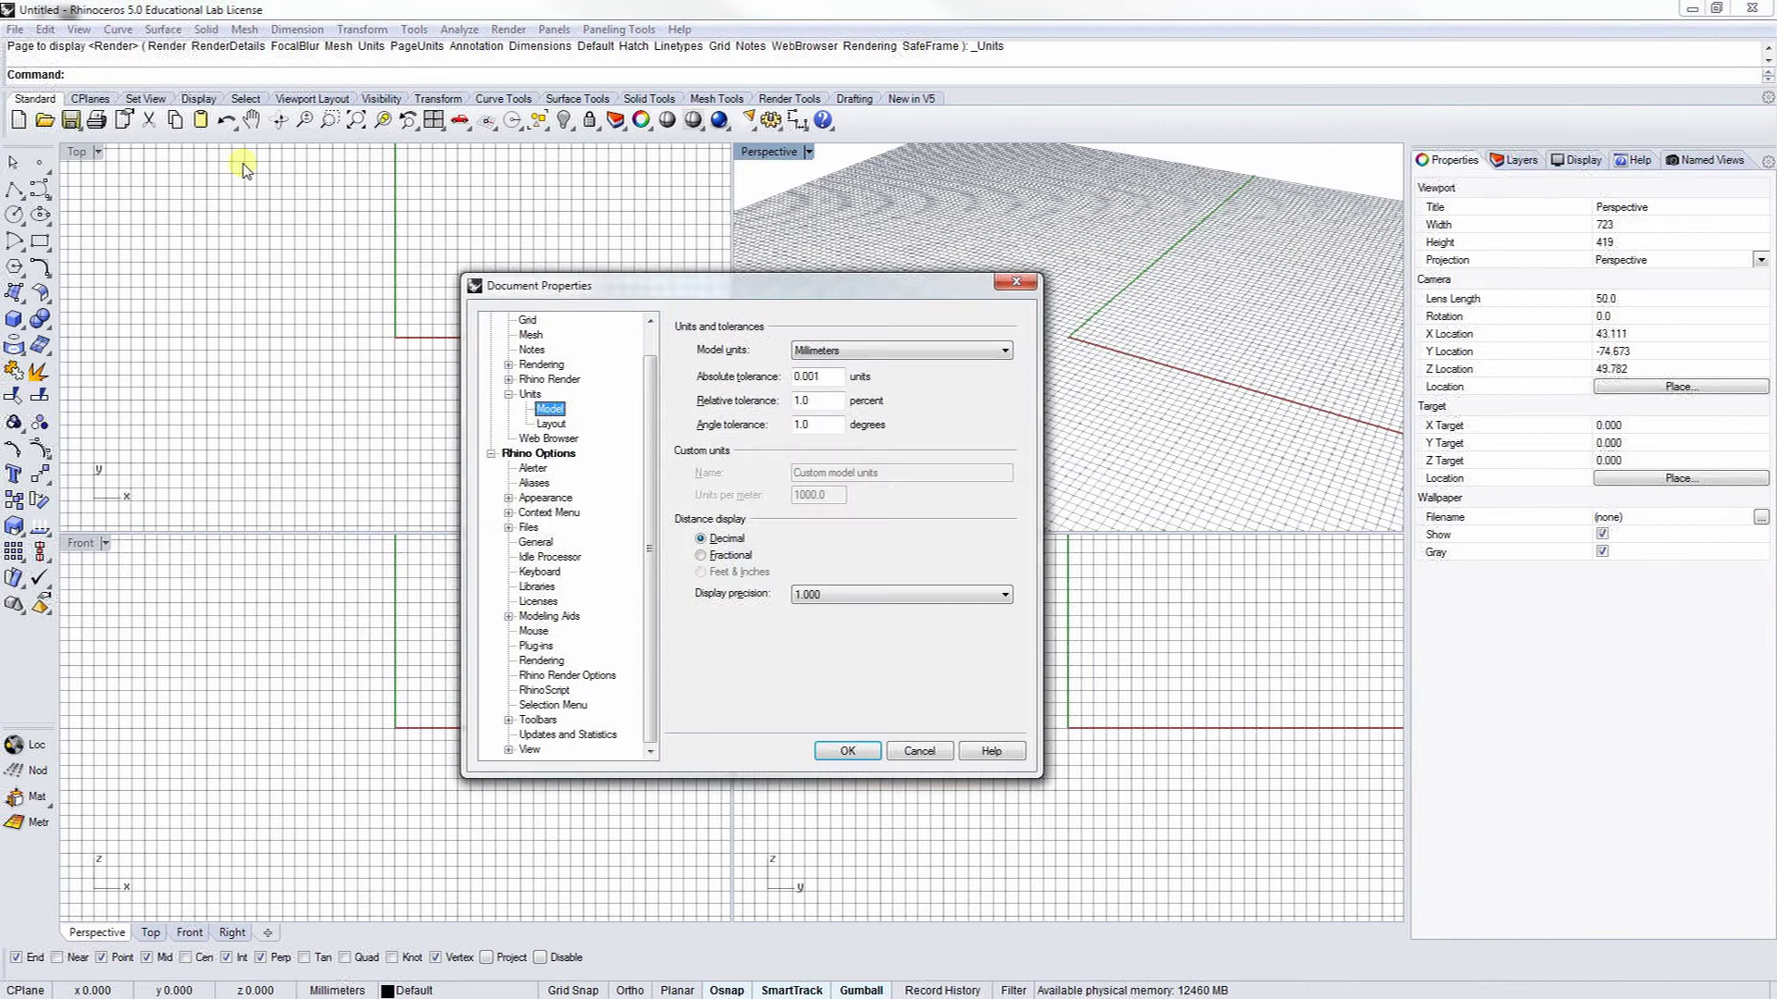
left_click(822, 351)
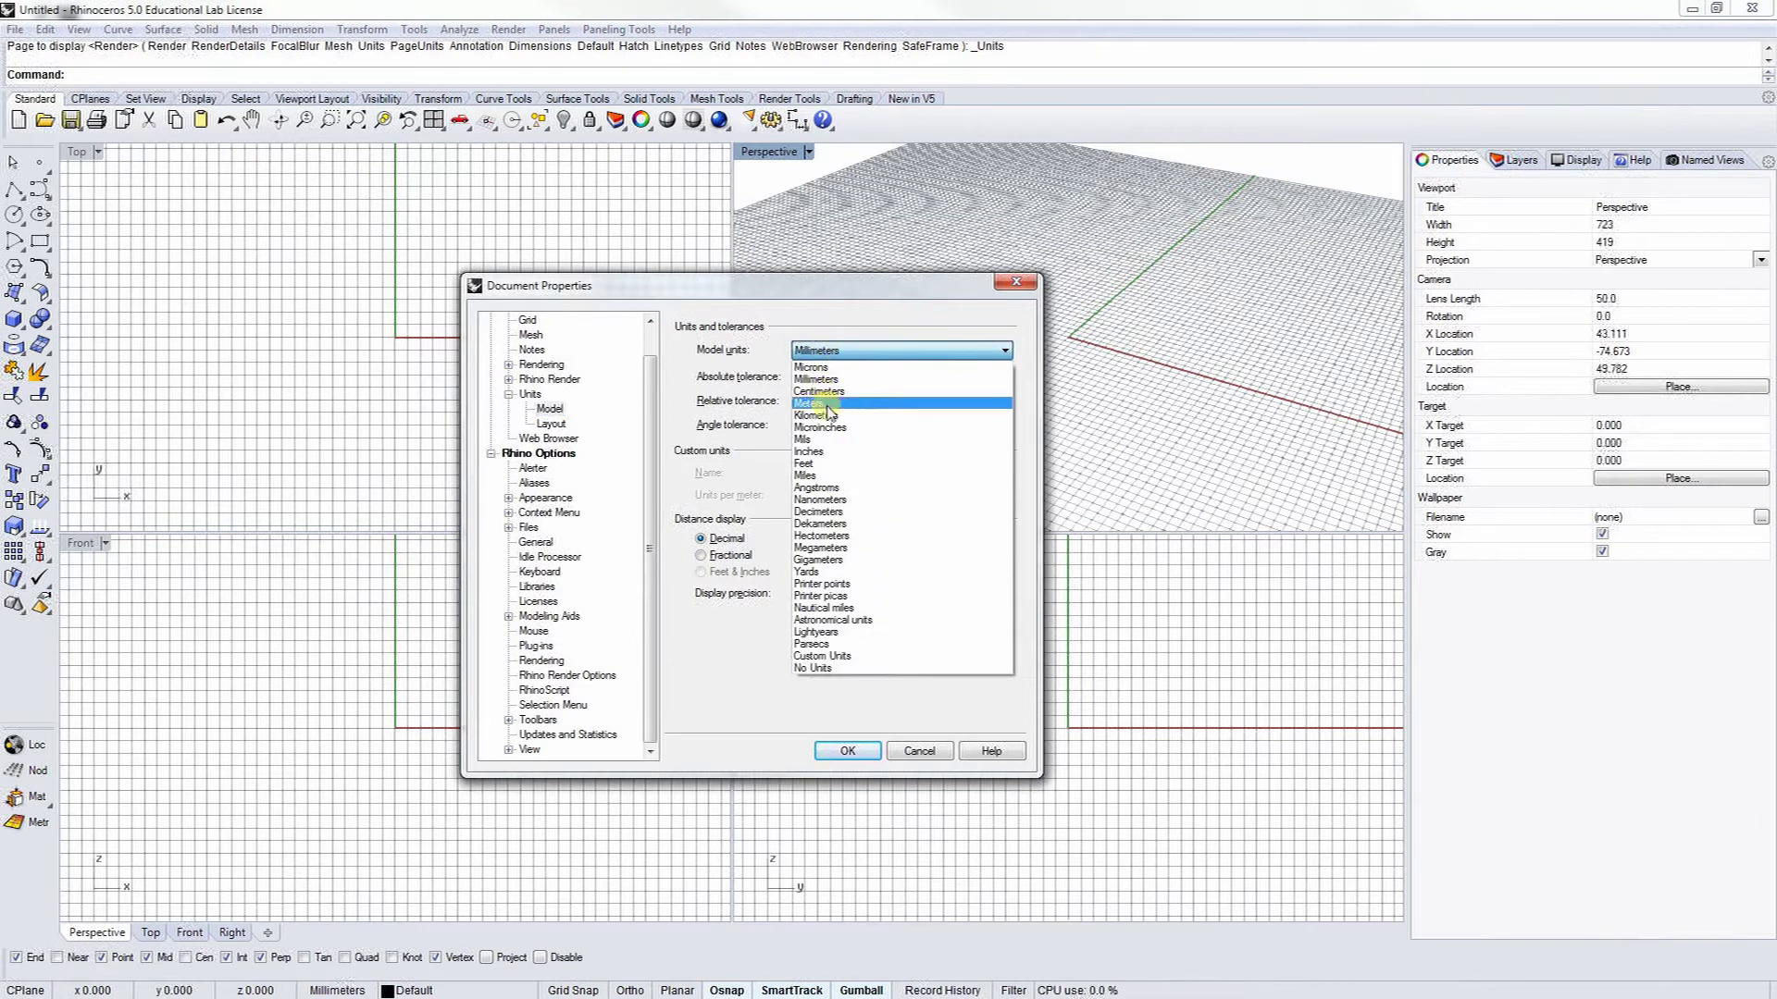
left_click(886, 409)
left_click_drag(803, 376, 830, 376)
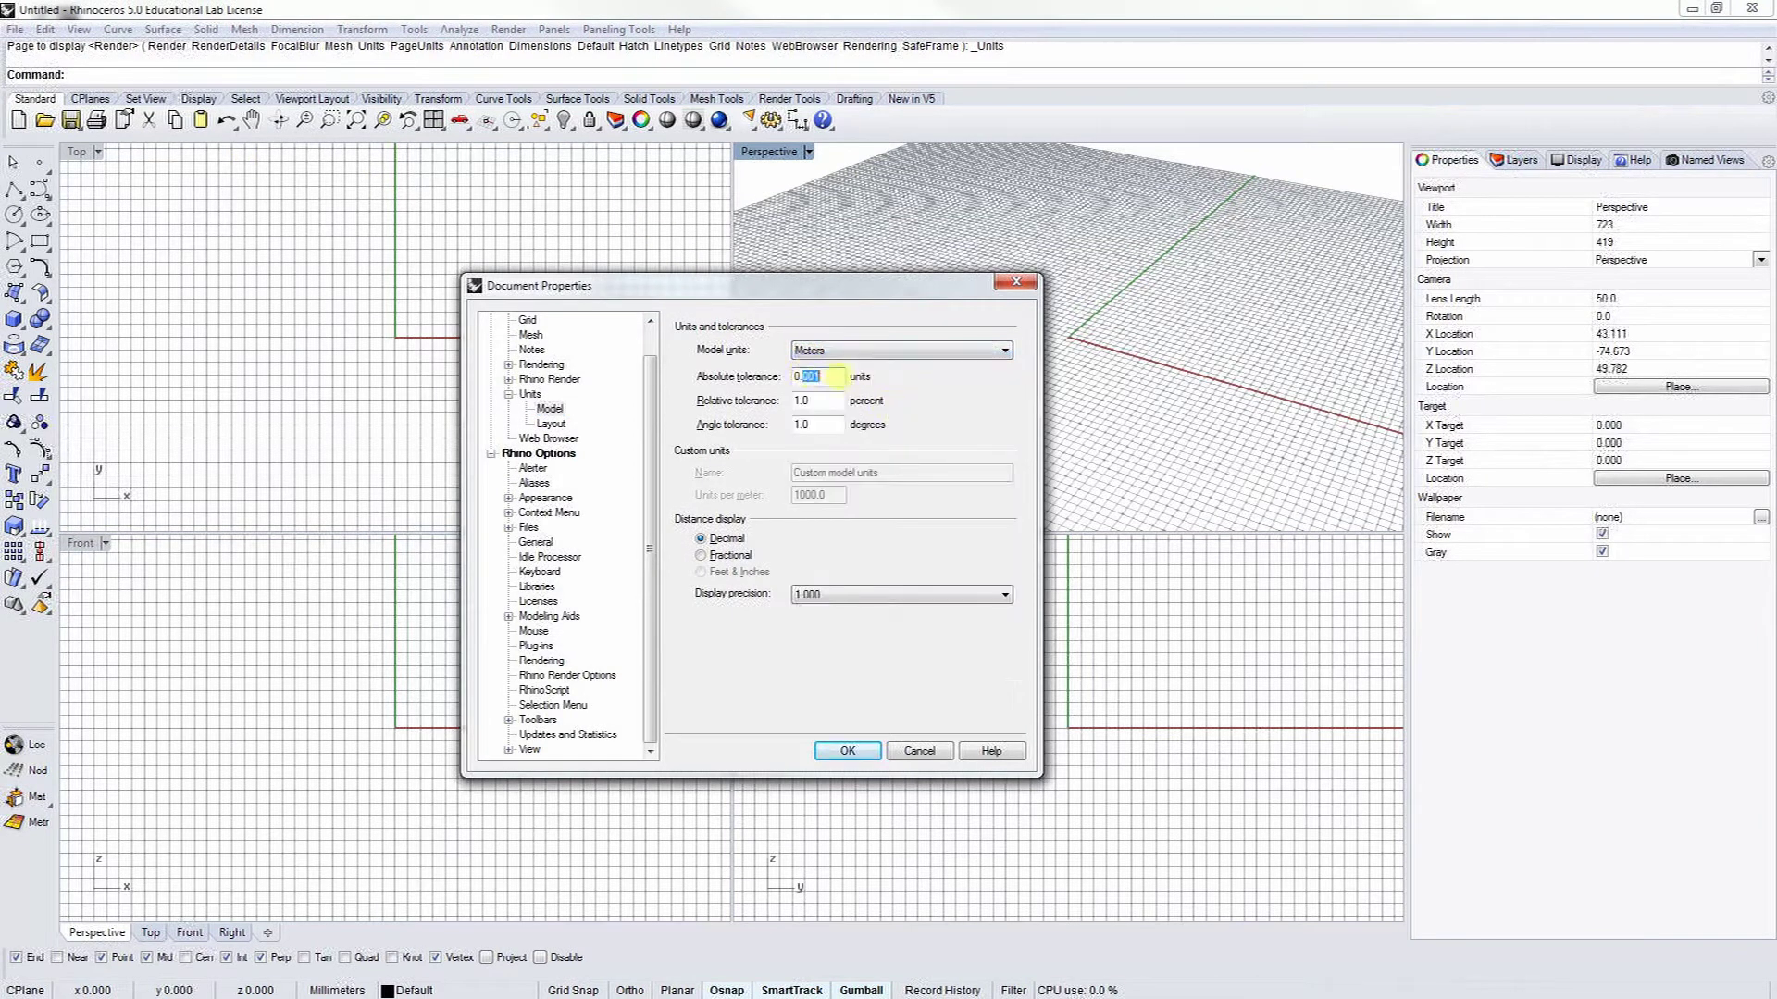
type("00000")
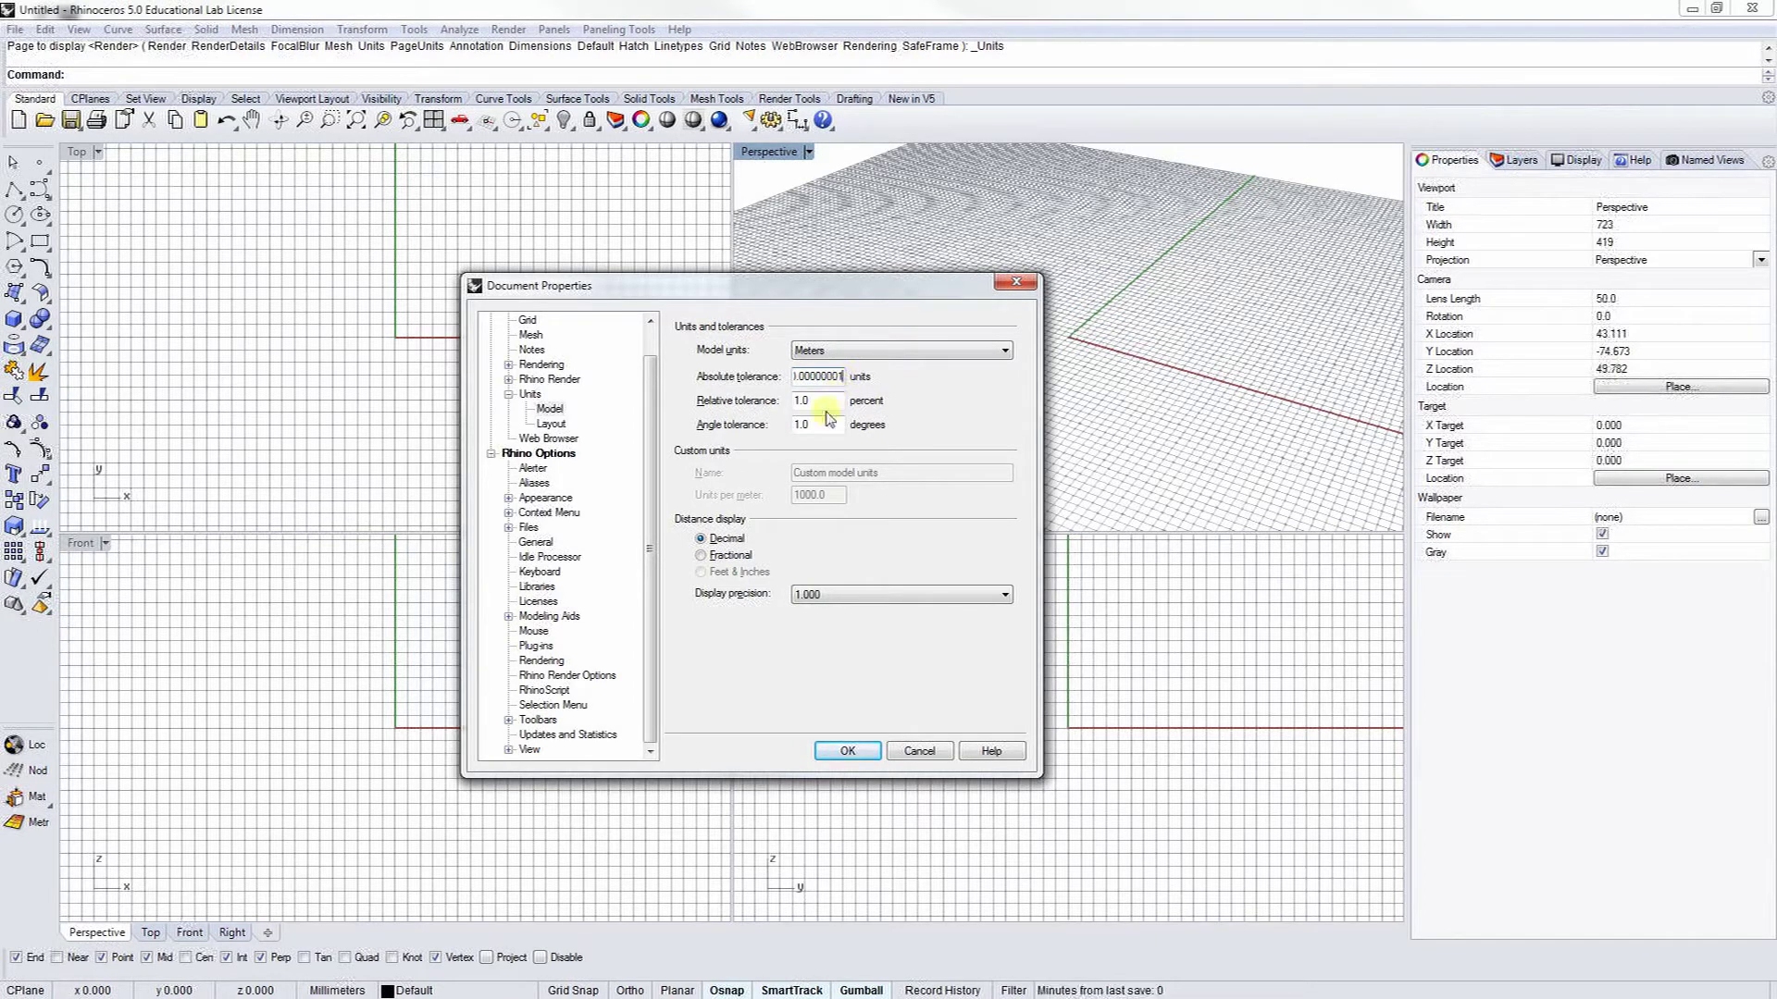
key("Tab")
key("shift+Tab")
left_click(853, 750)
left_click(72, 121)
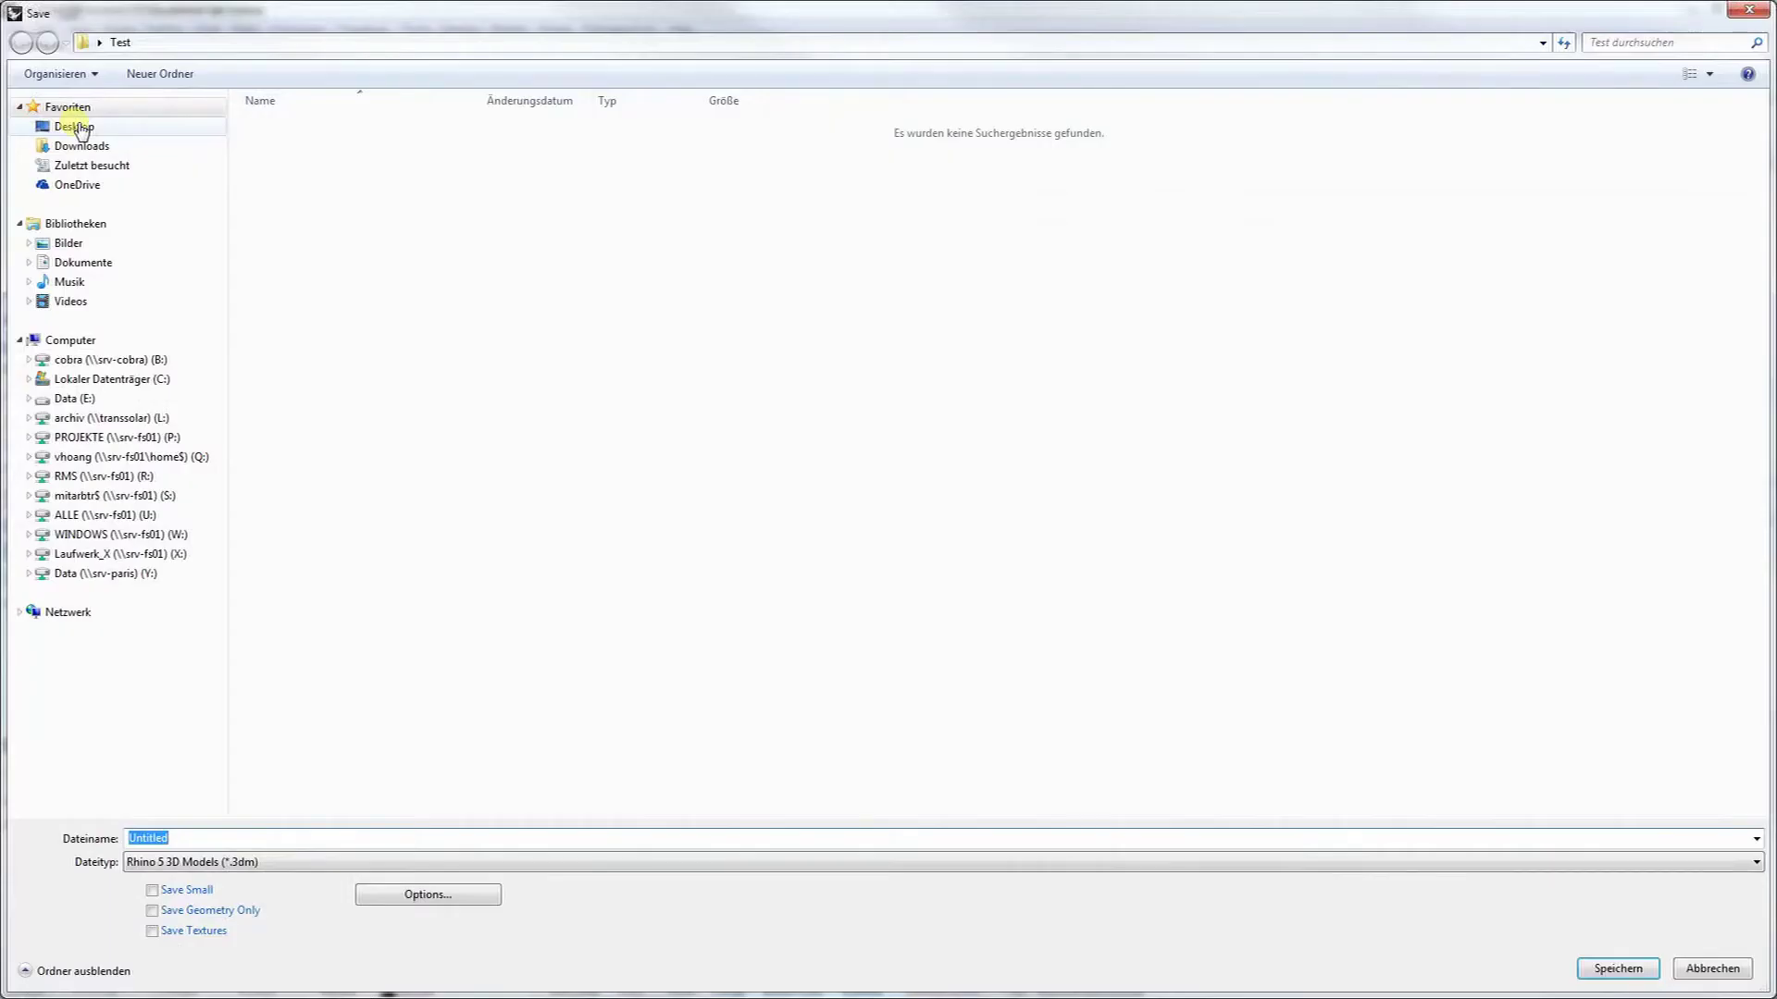
left_click(1615, 967)
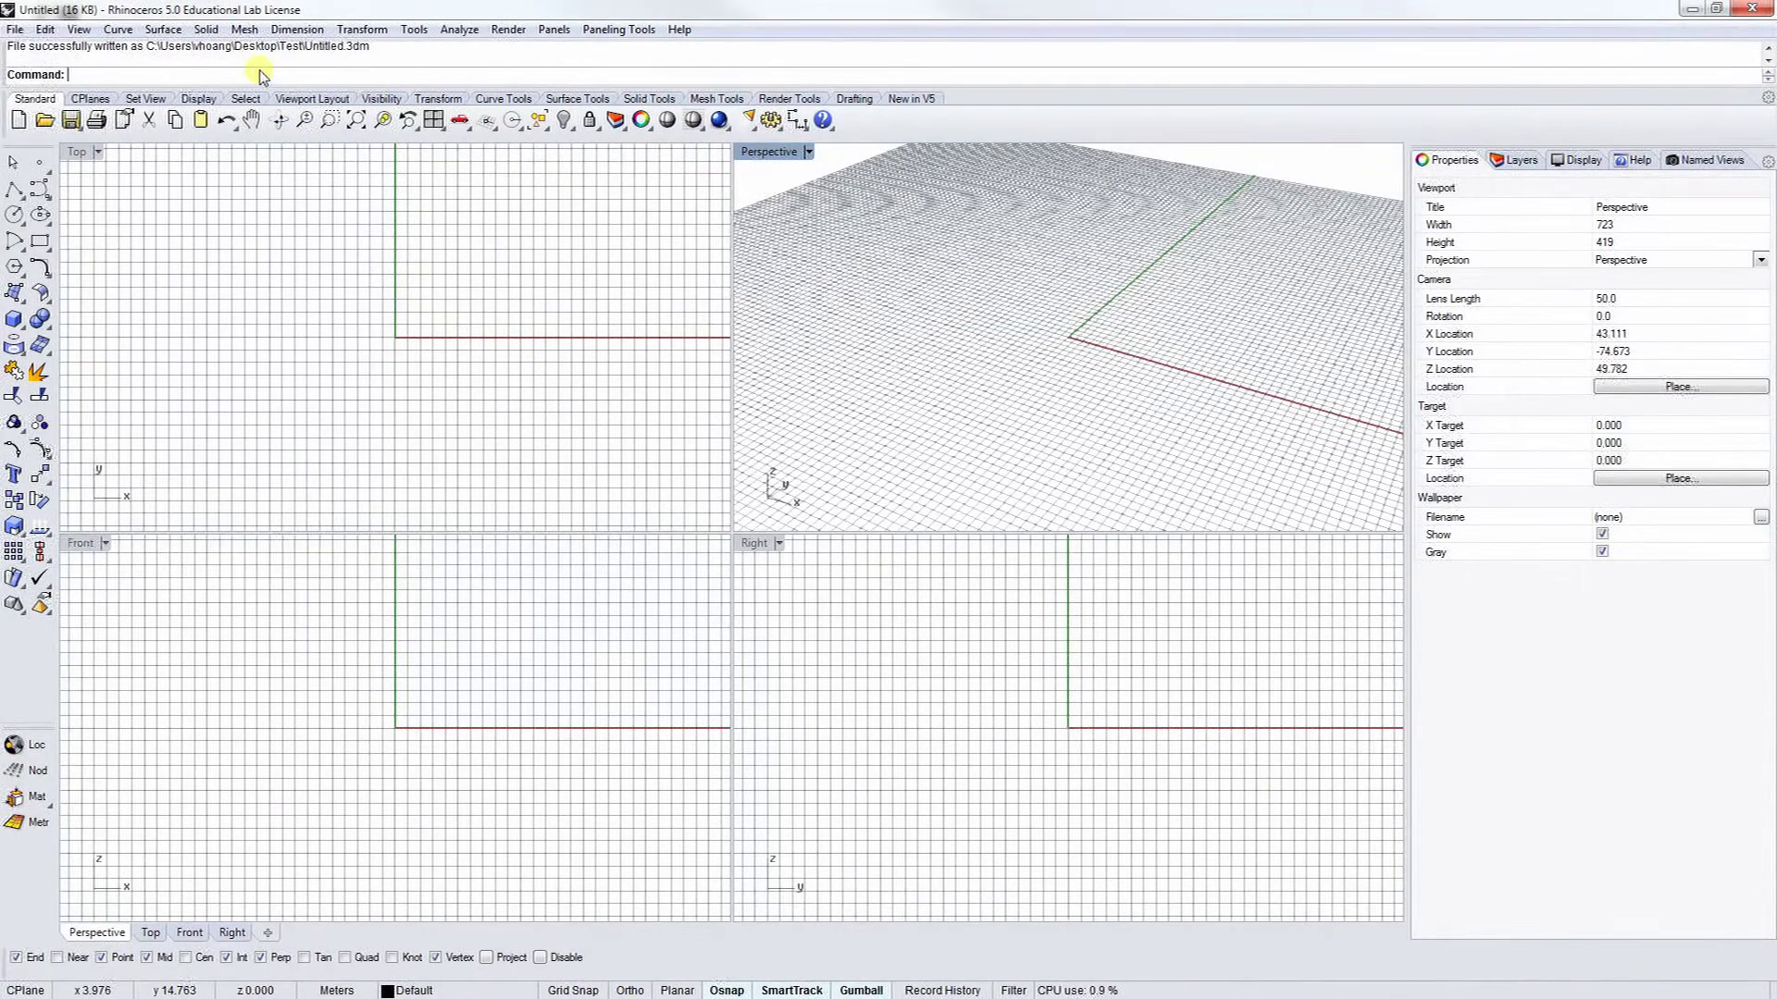
Step: Launch Grasshopper maximized and drop the TRNLizard Template_Advanced component onto the canvas
type("Grasshopper")
key("Return")
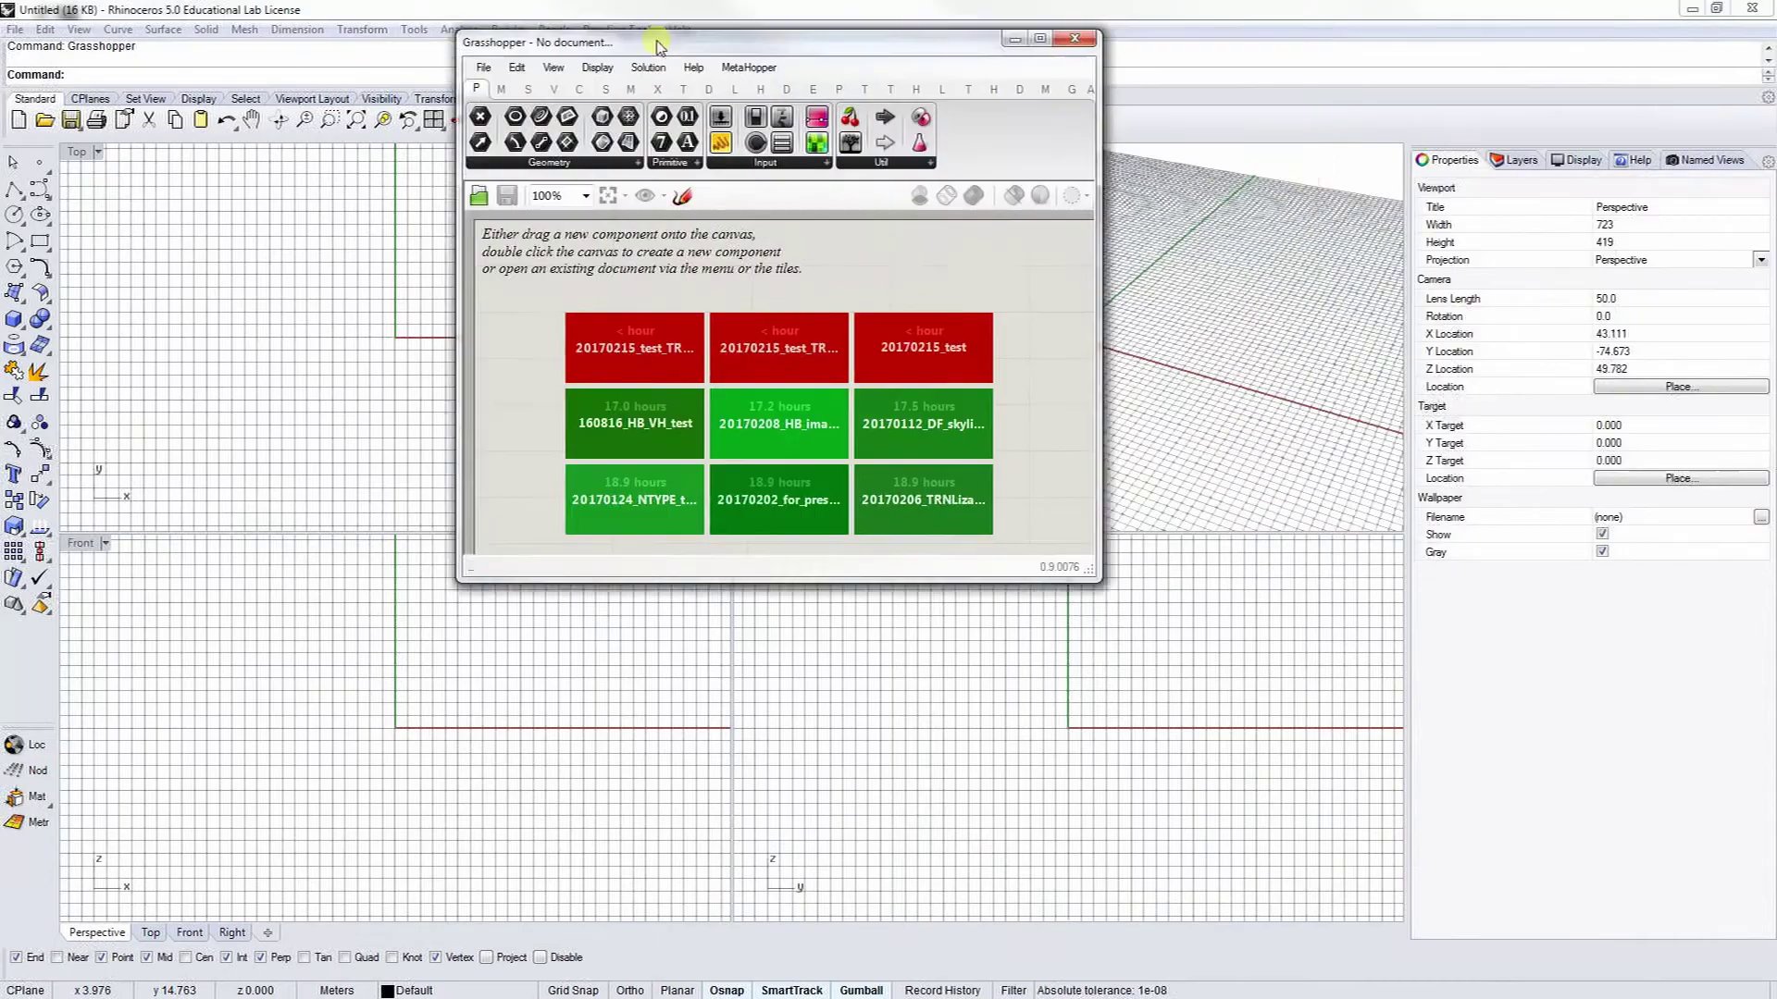
left_click(966, 51)
left_click(20, 31)
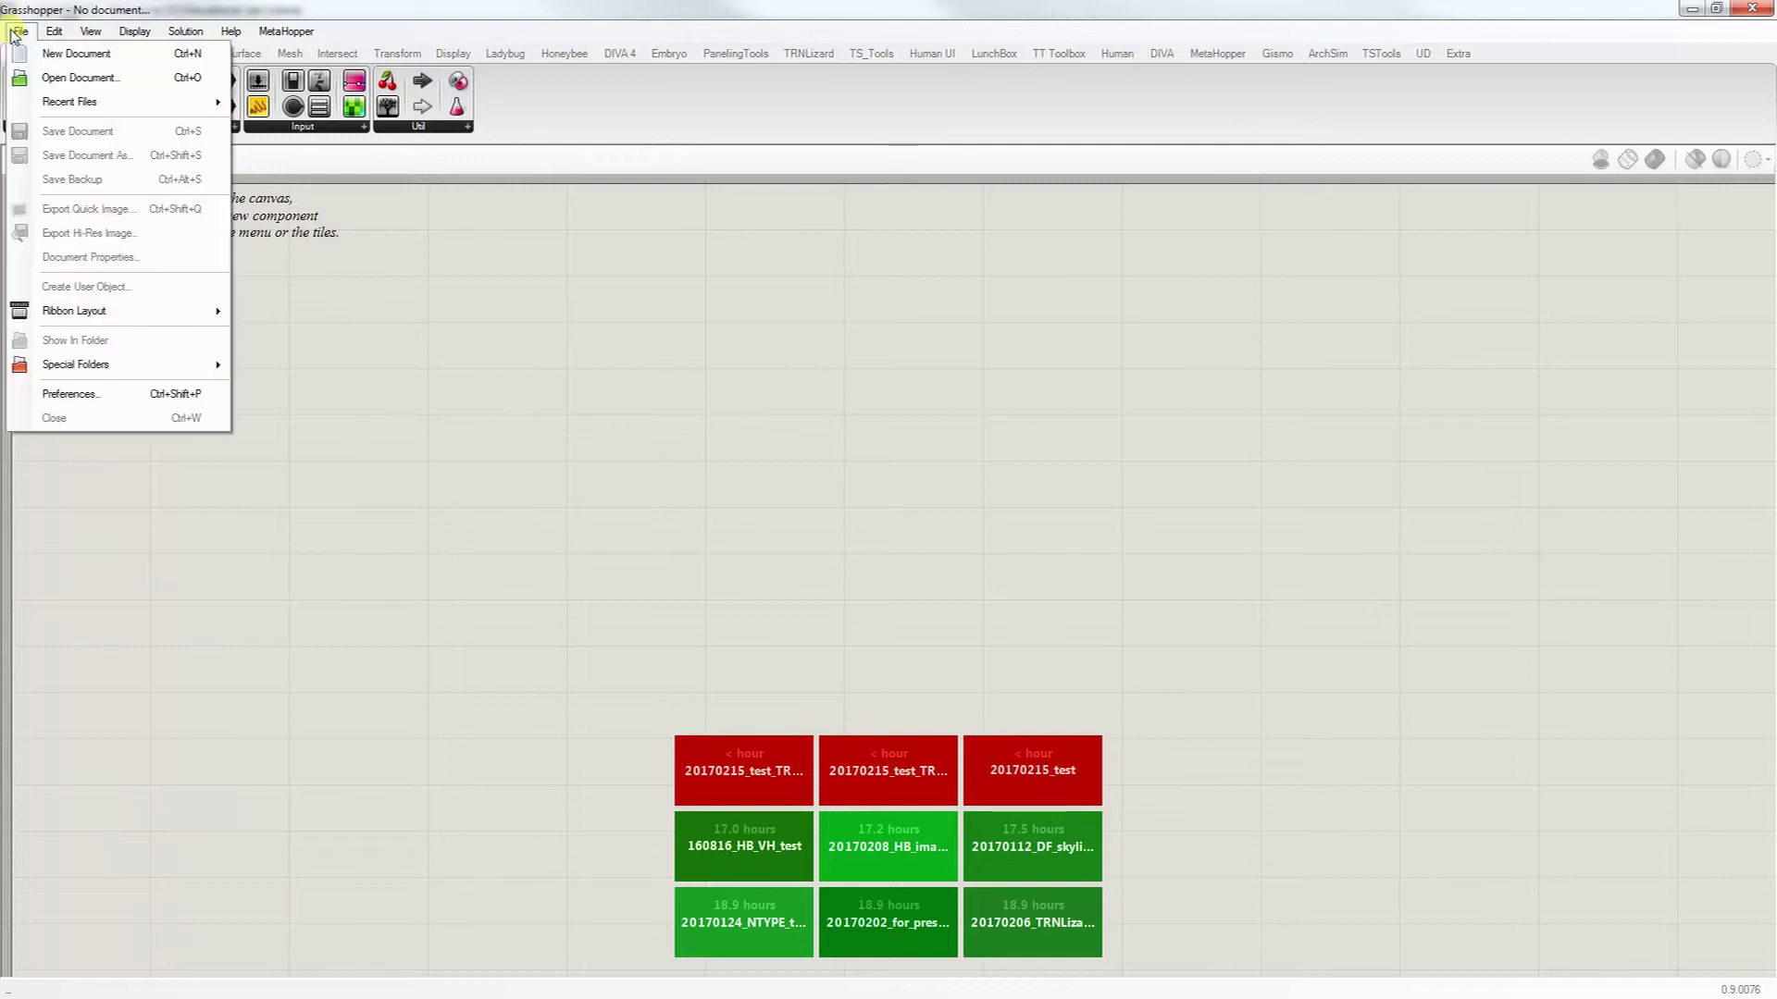
left_click(20, 31)
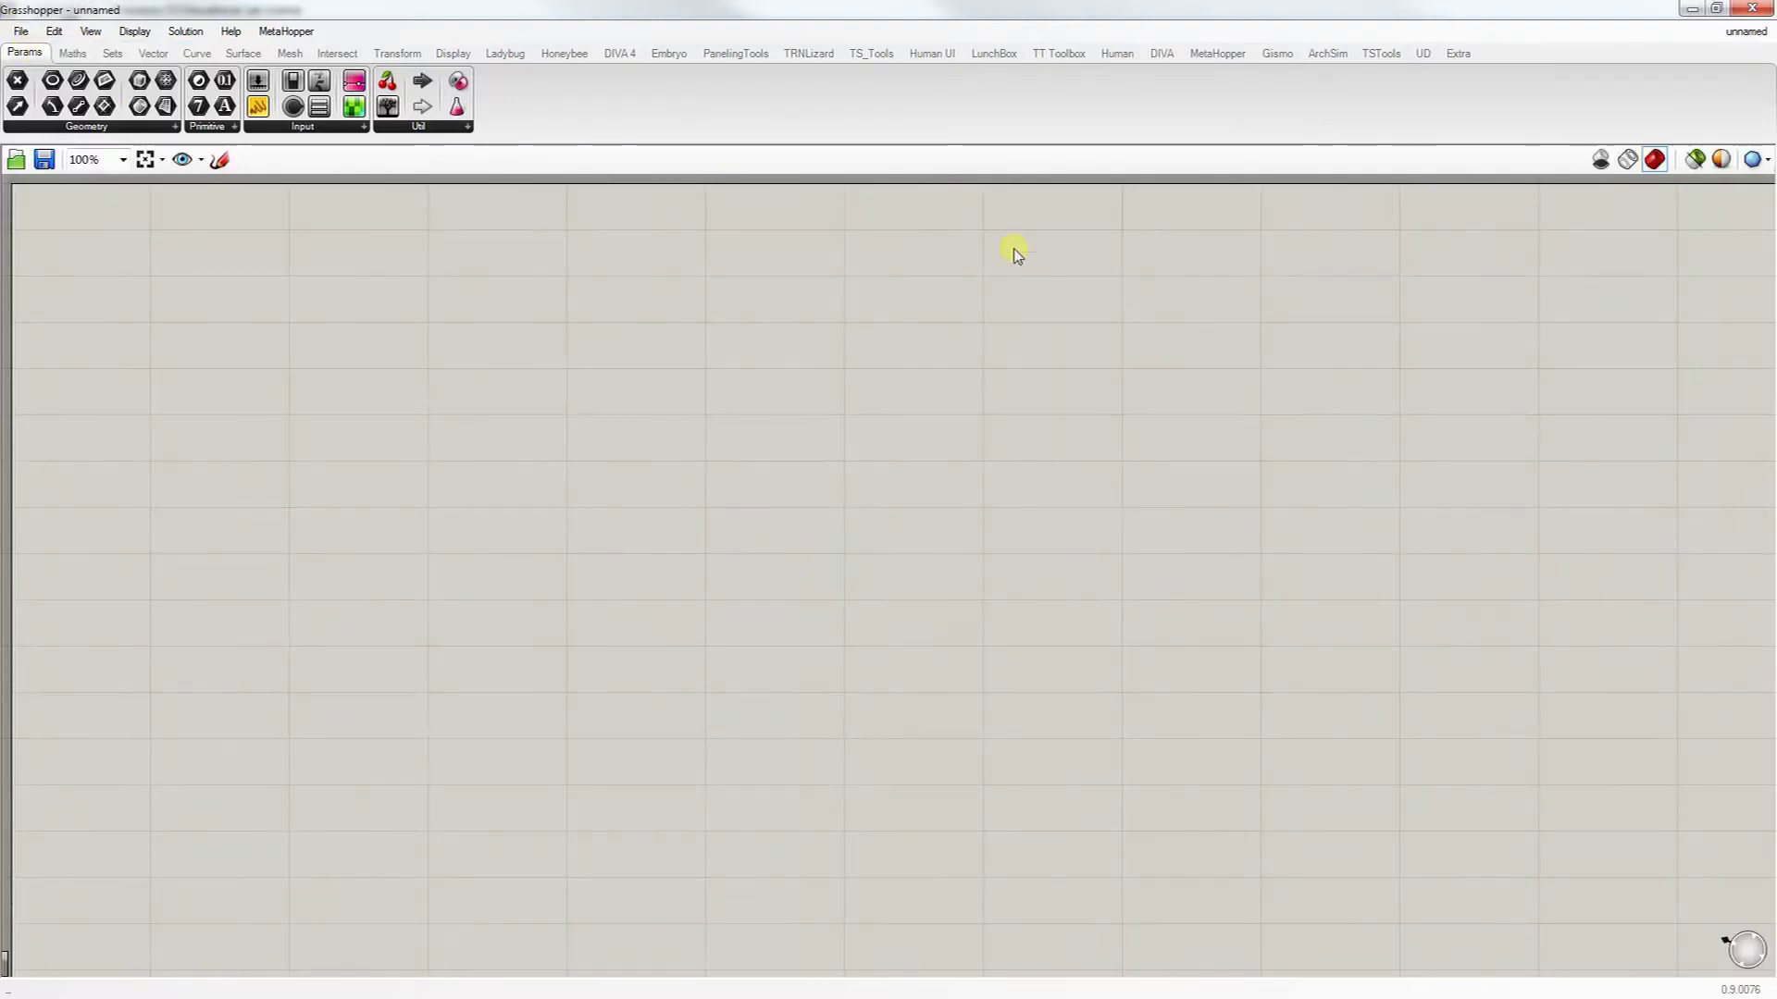
left_click(807, 61)
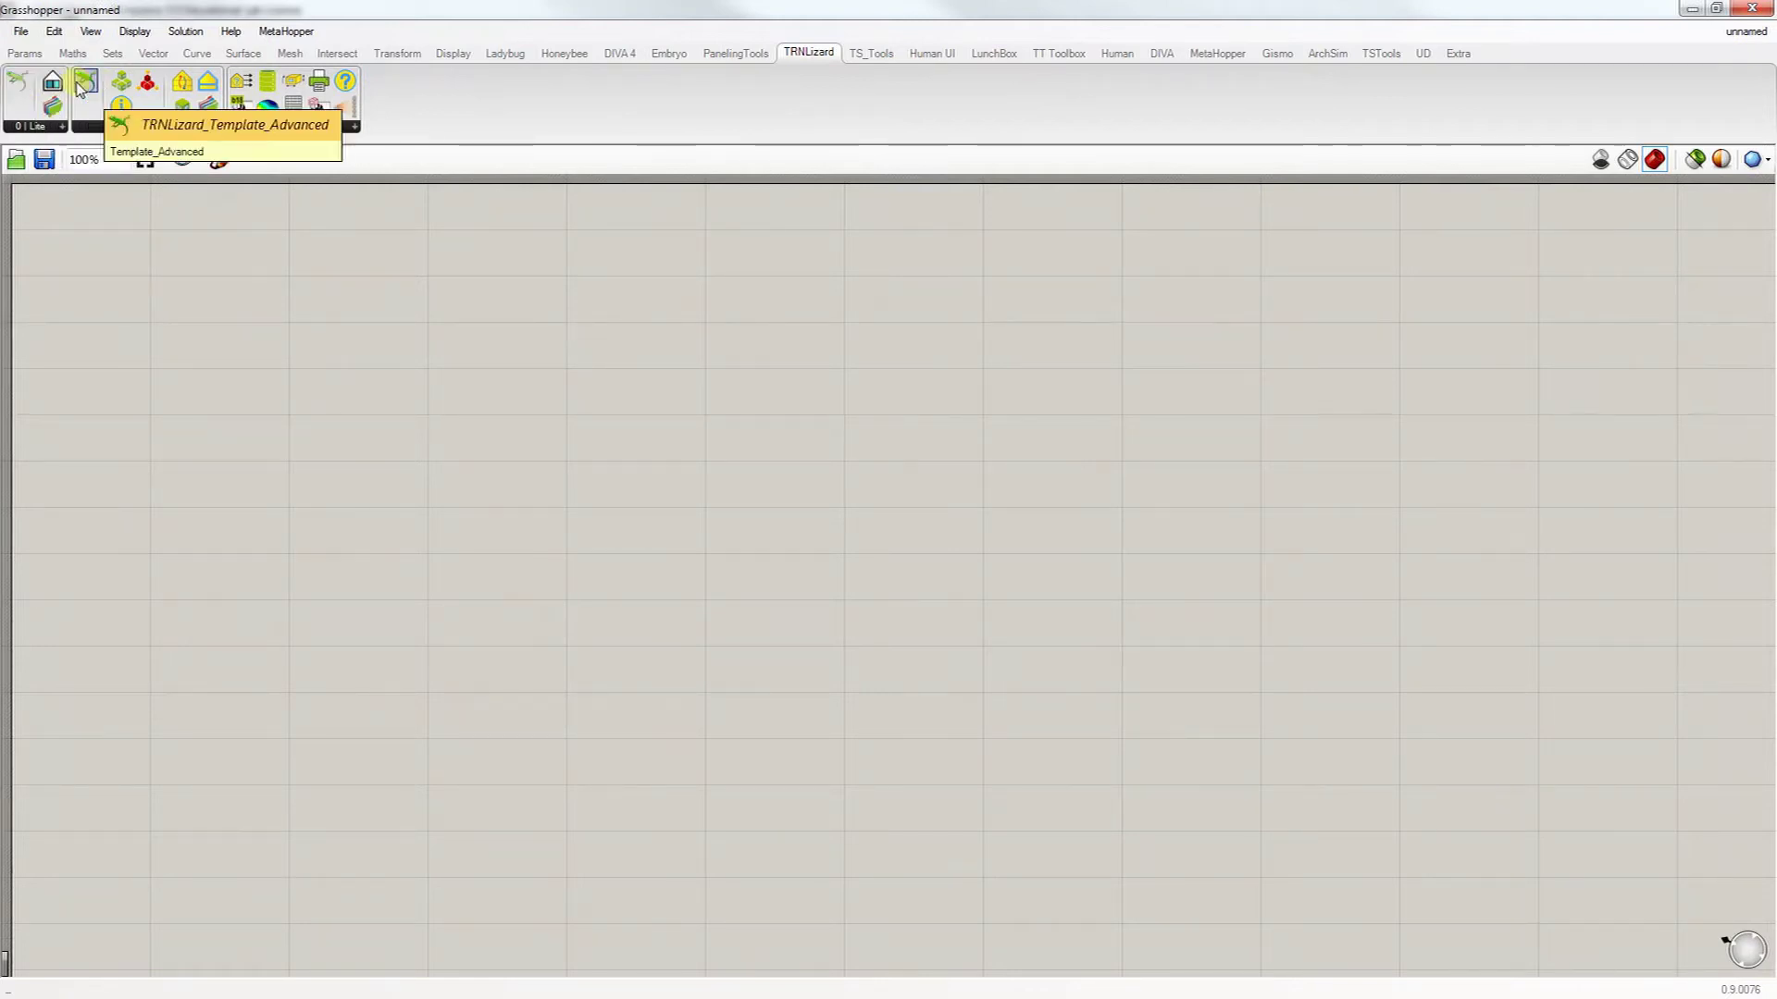
left_click_drag(82, 85, 542, 421)
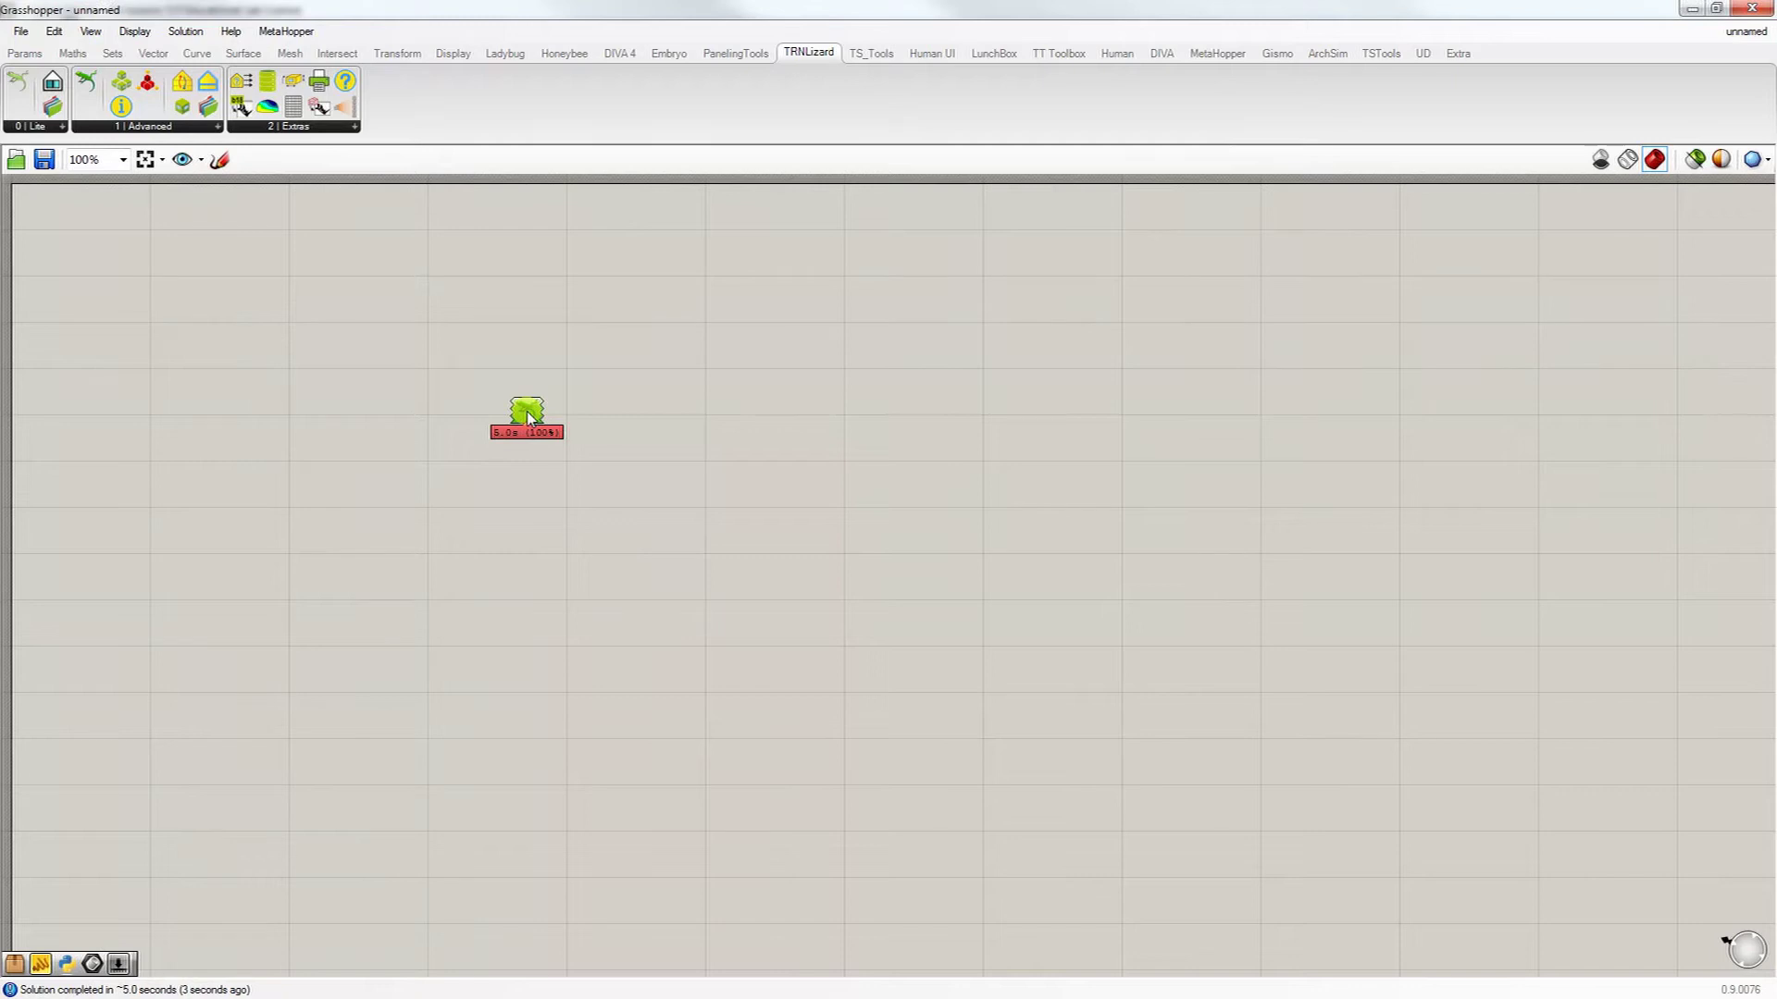
Step: Copy everything inside the Template_Advanced cluster and paste it onto the main canvas
double_click(527, 414)
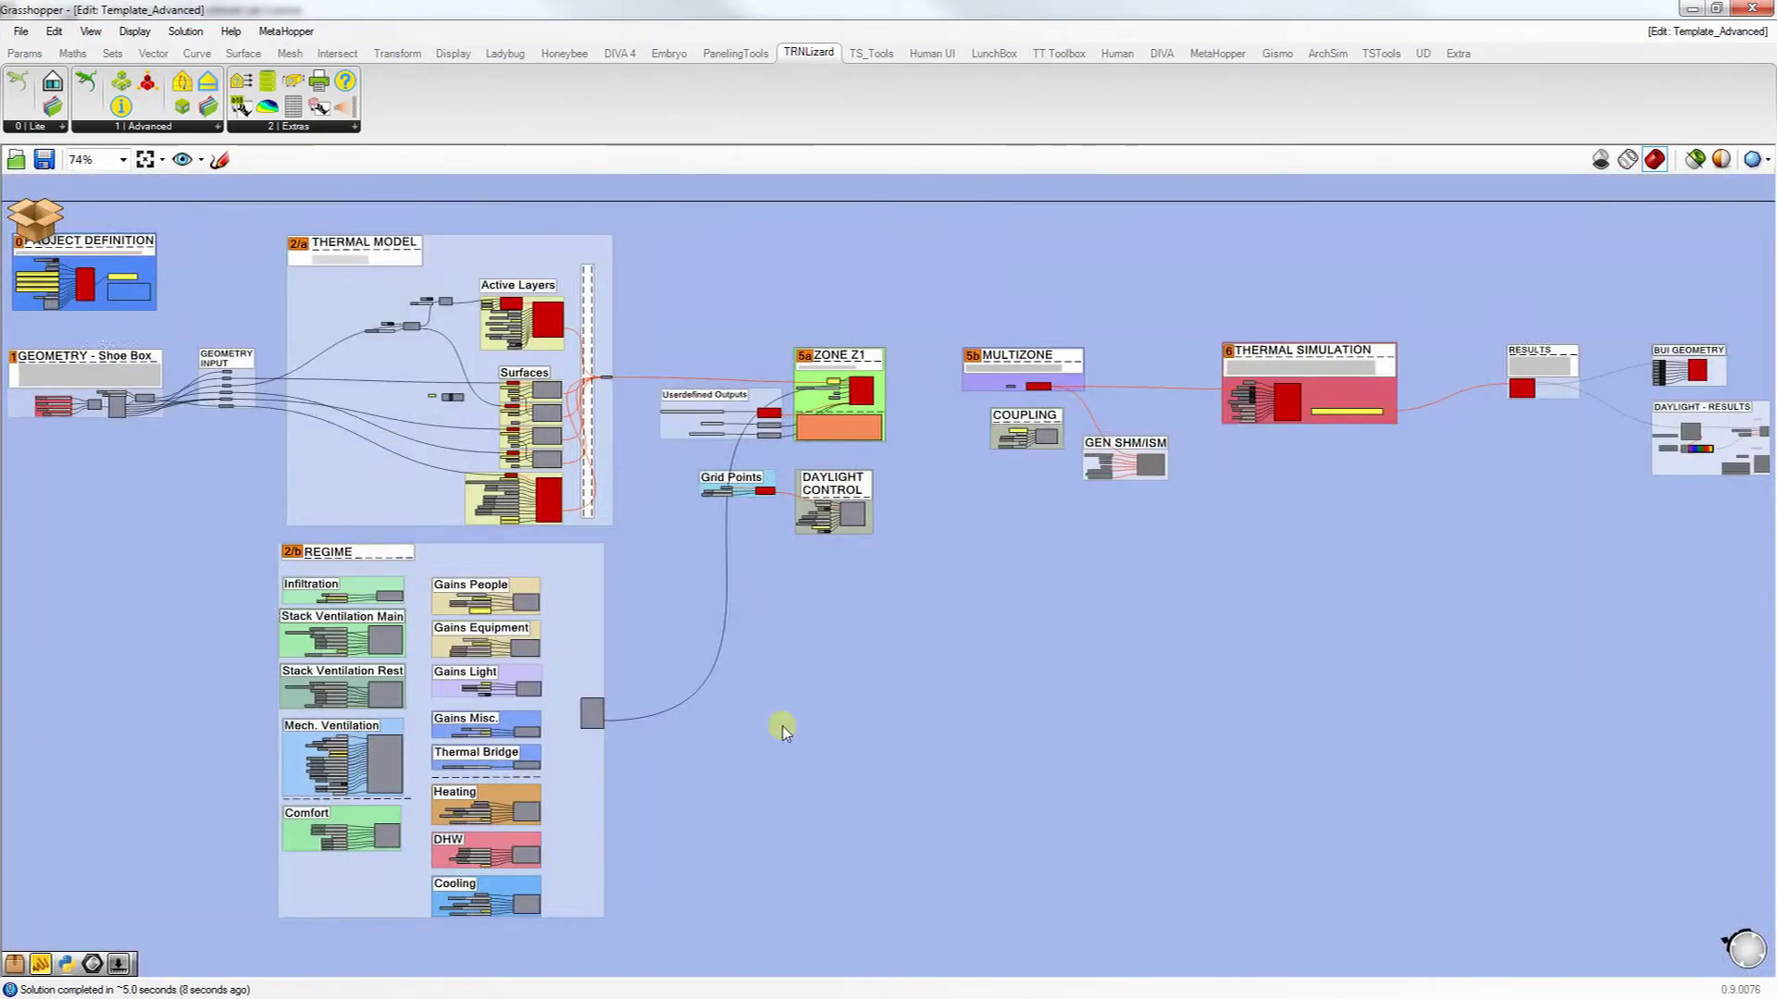
key("ctrl+a")
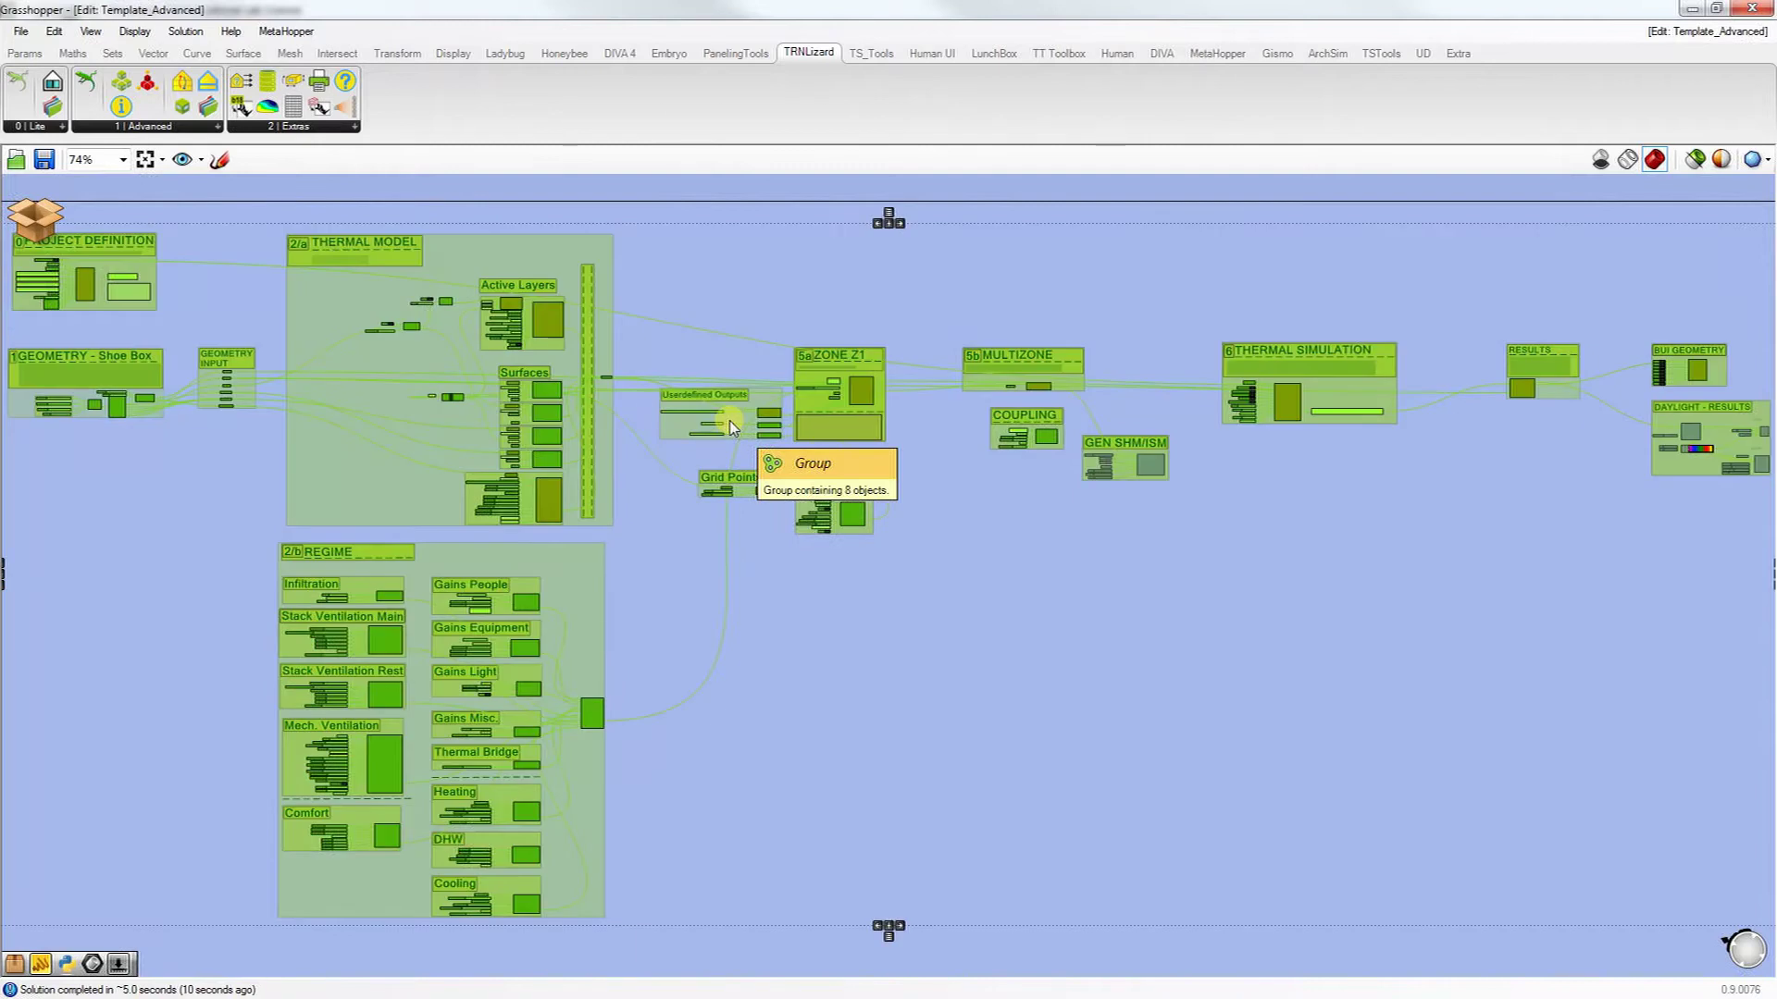
left_click(45, 236)
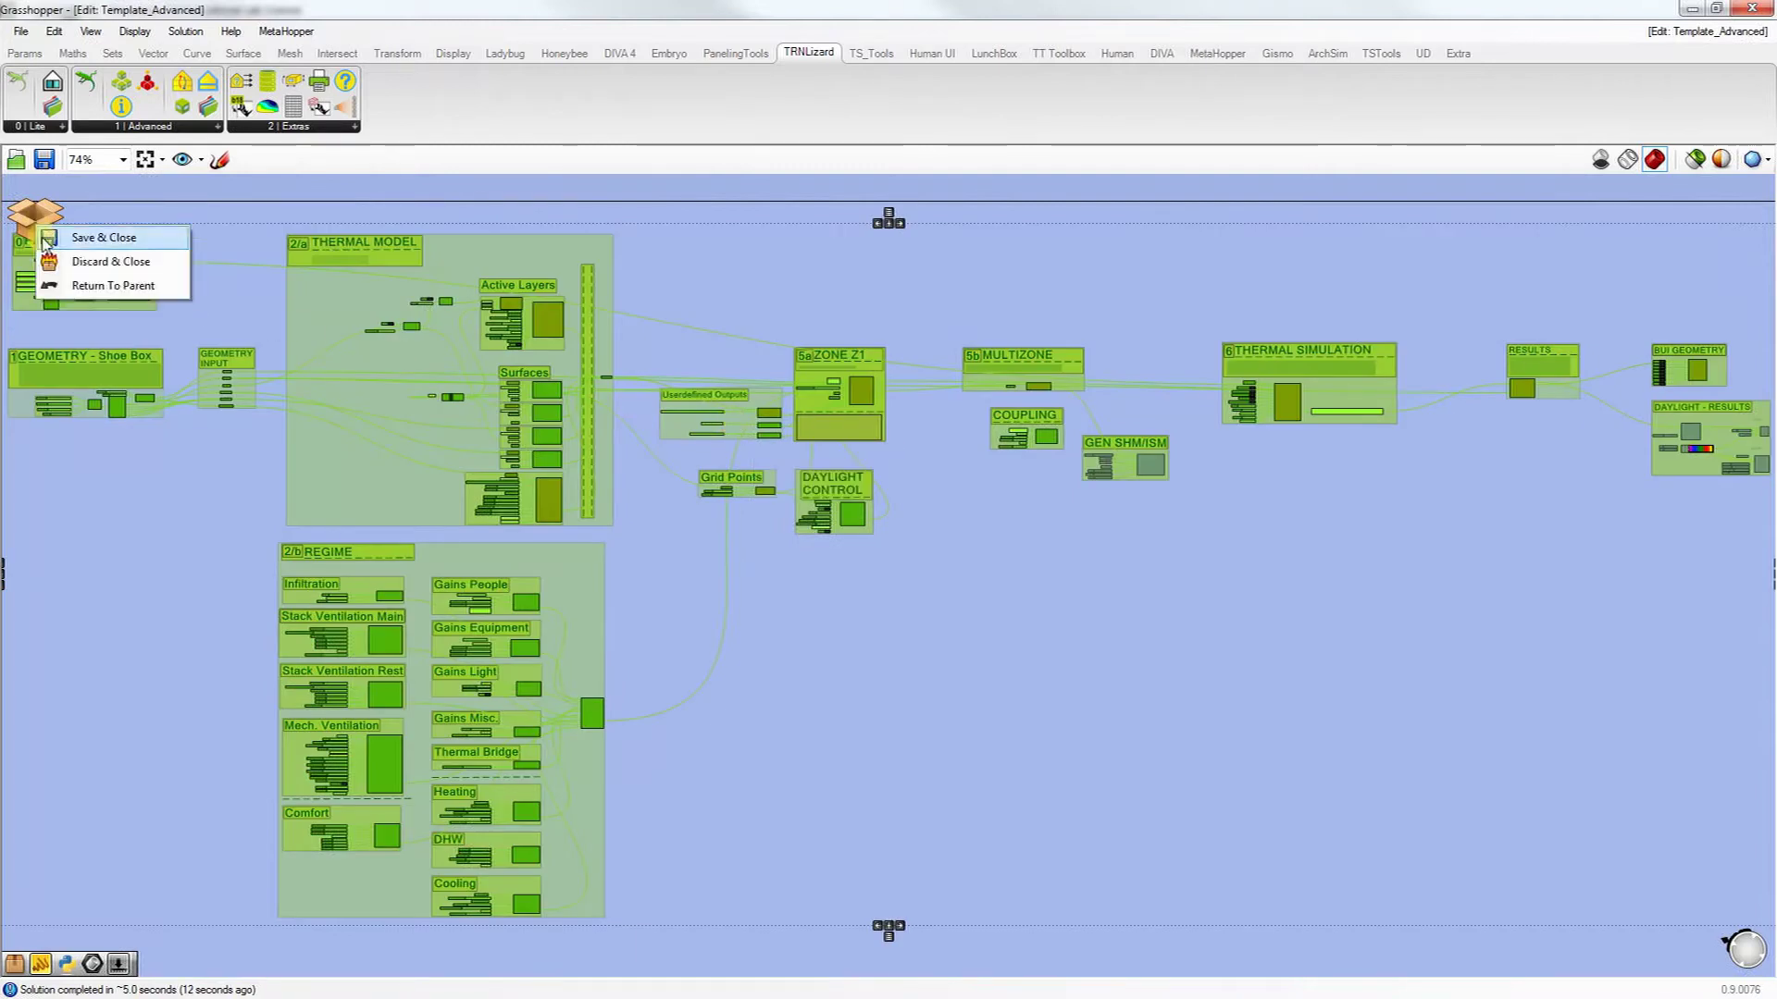
left_click(84, 285)
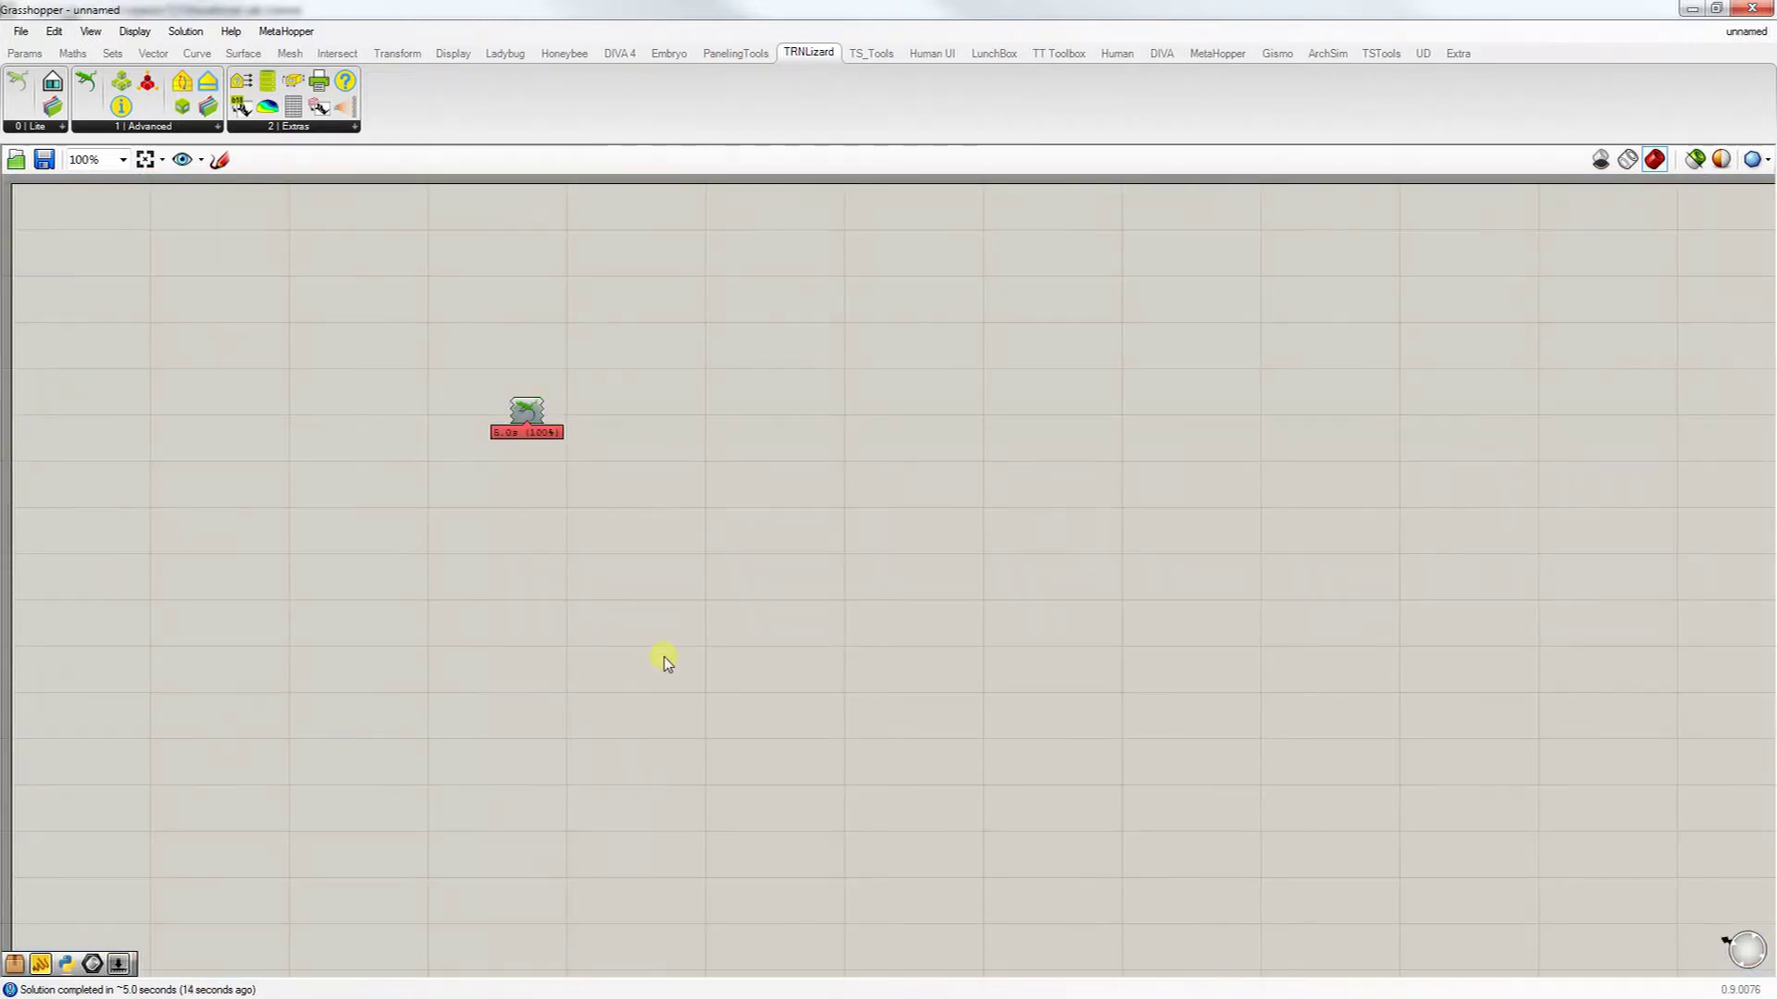
key("ctrl+v")
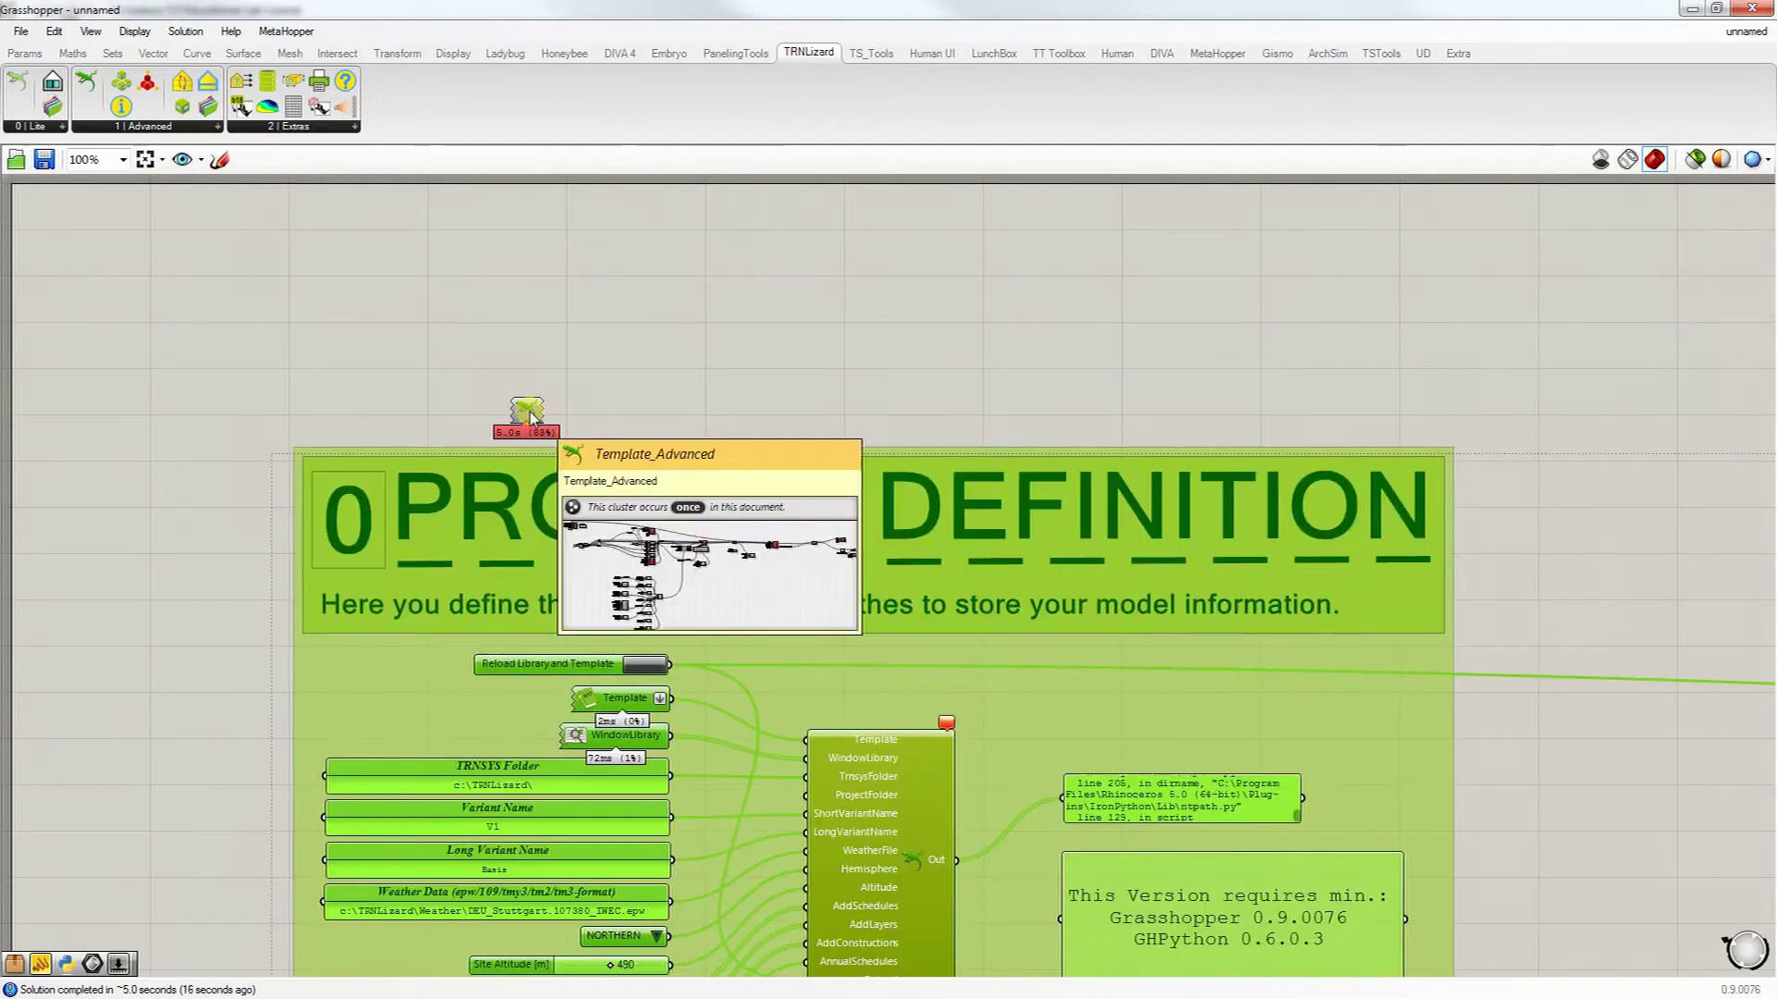
left_click(531, 416)
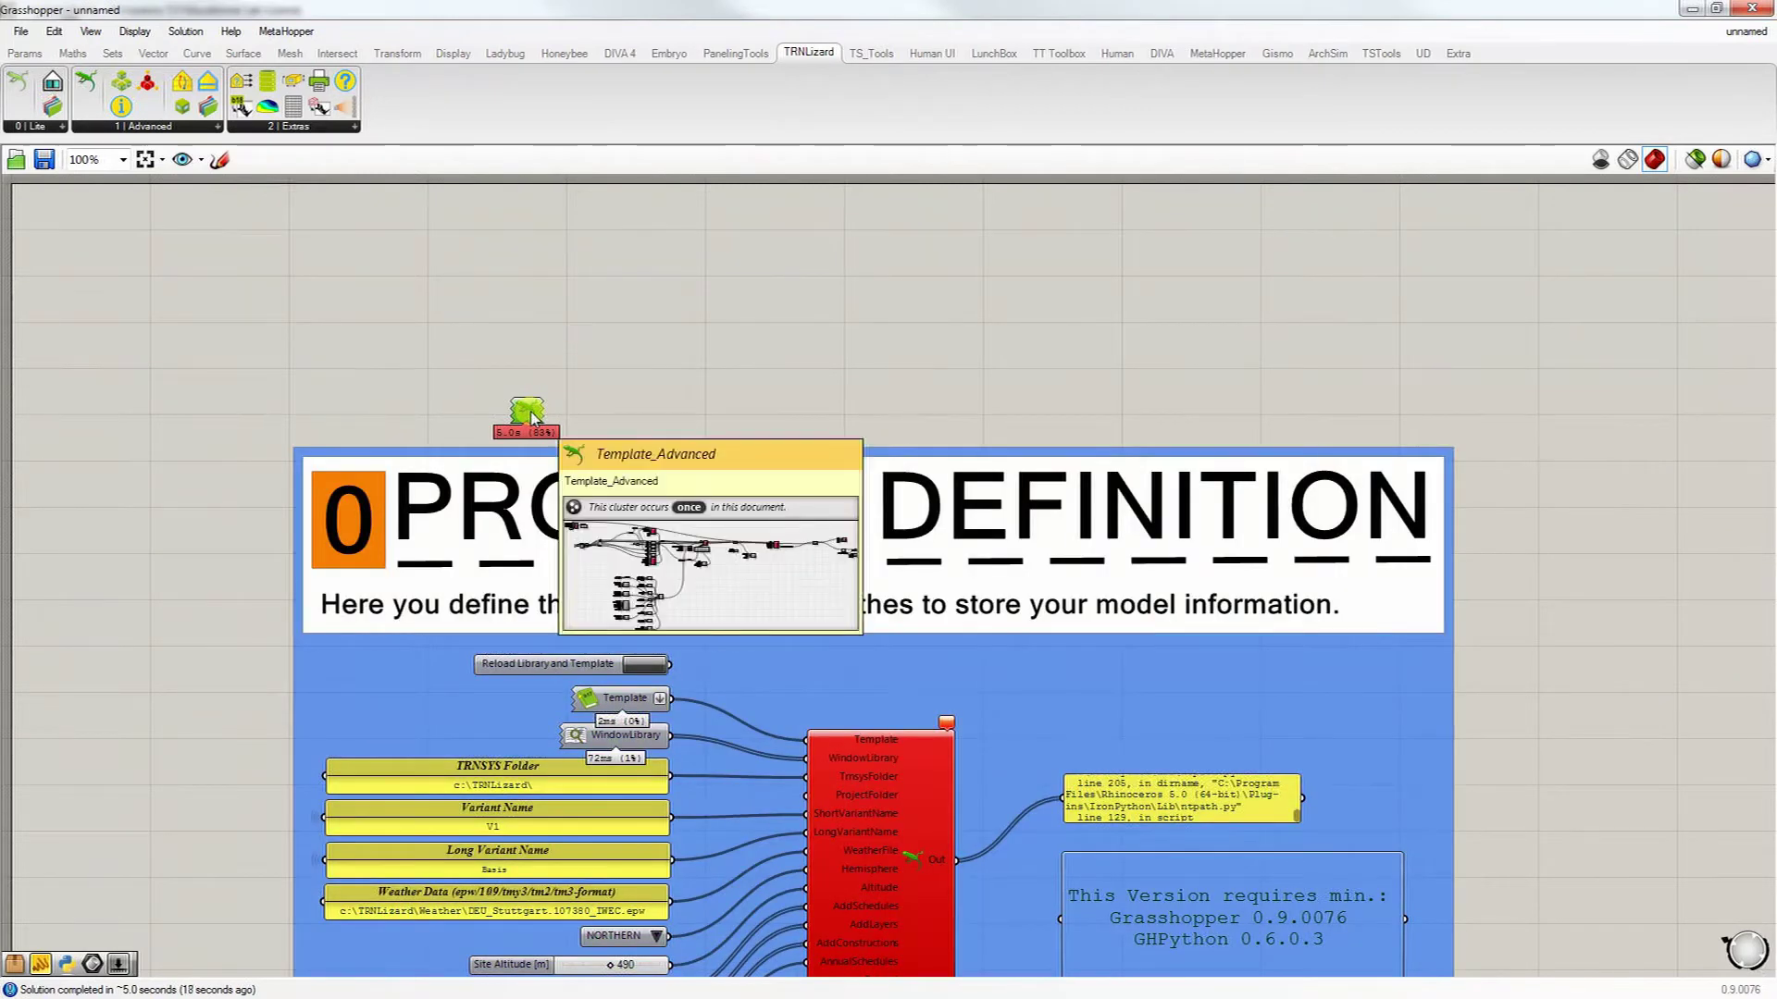
scroll(623, 400, "down", 10)
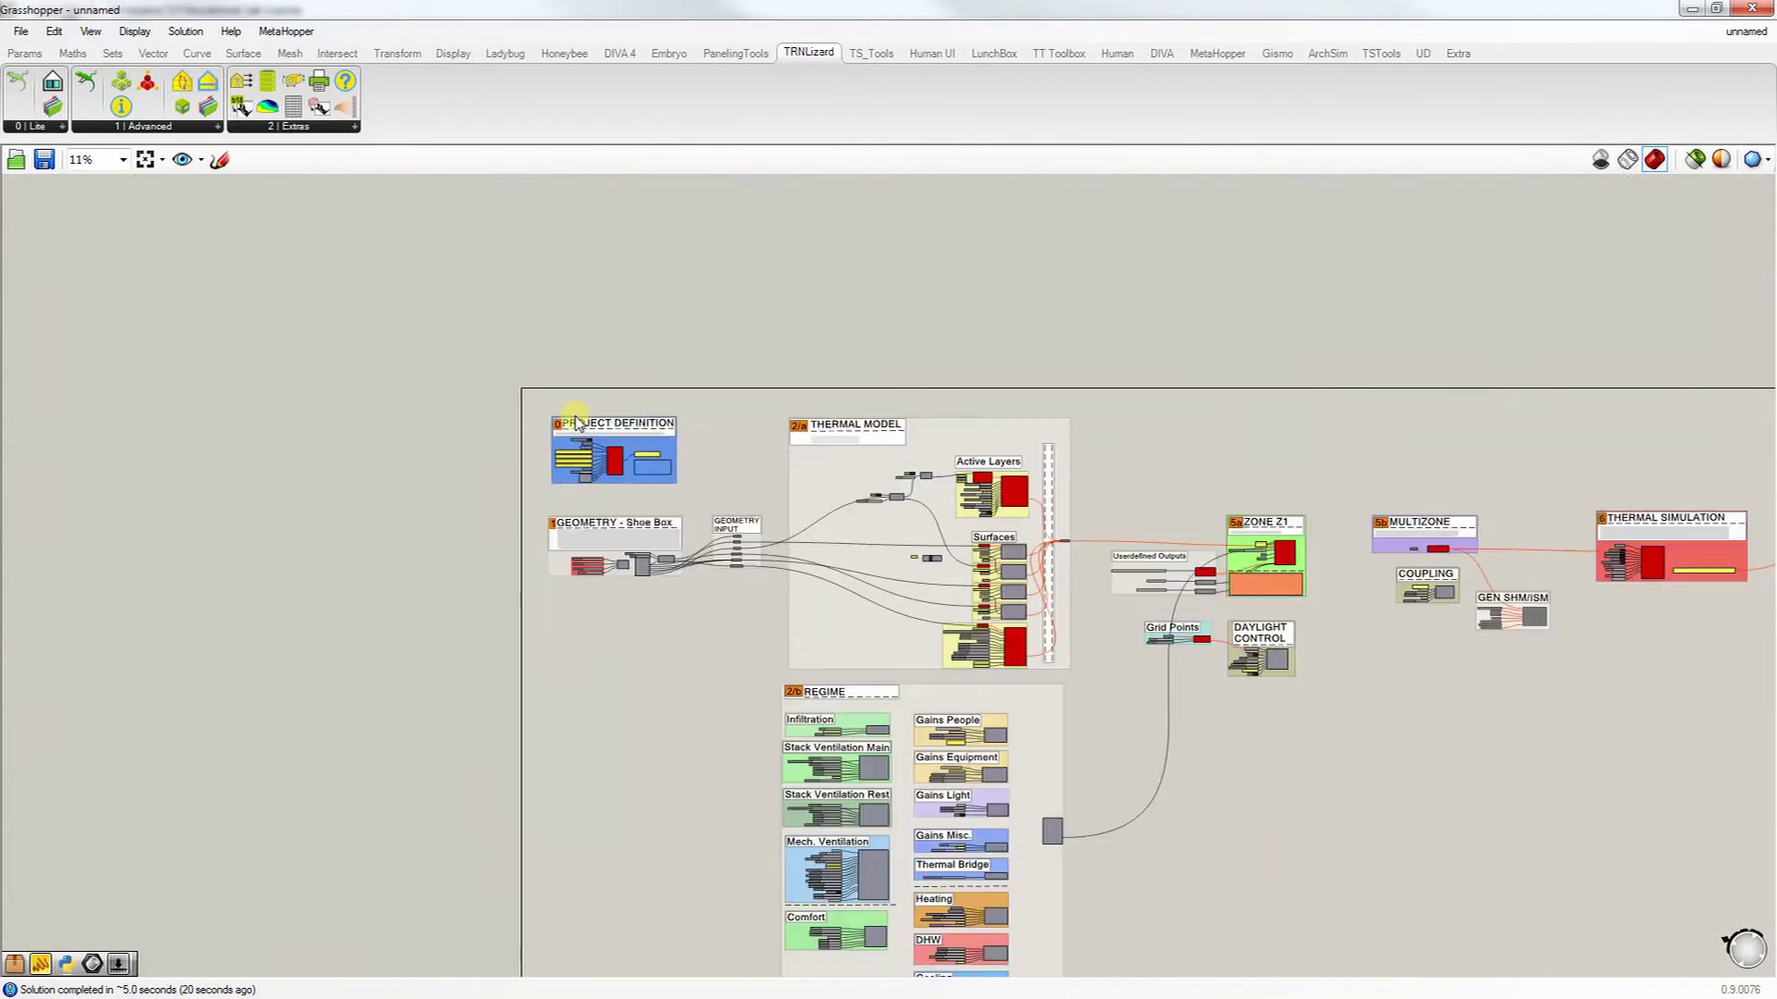
scroll(575, 423, "down", 1)
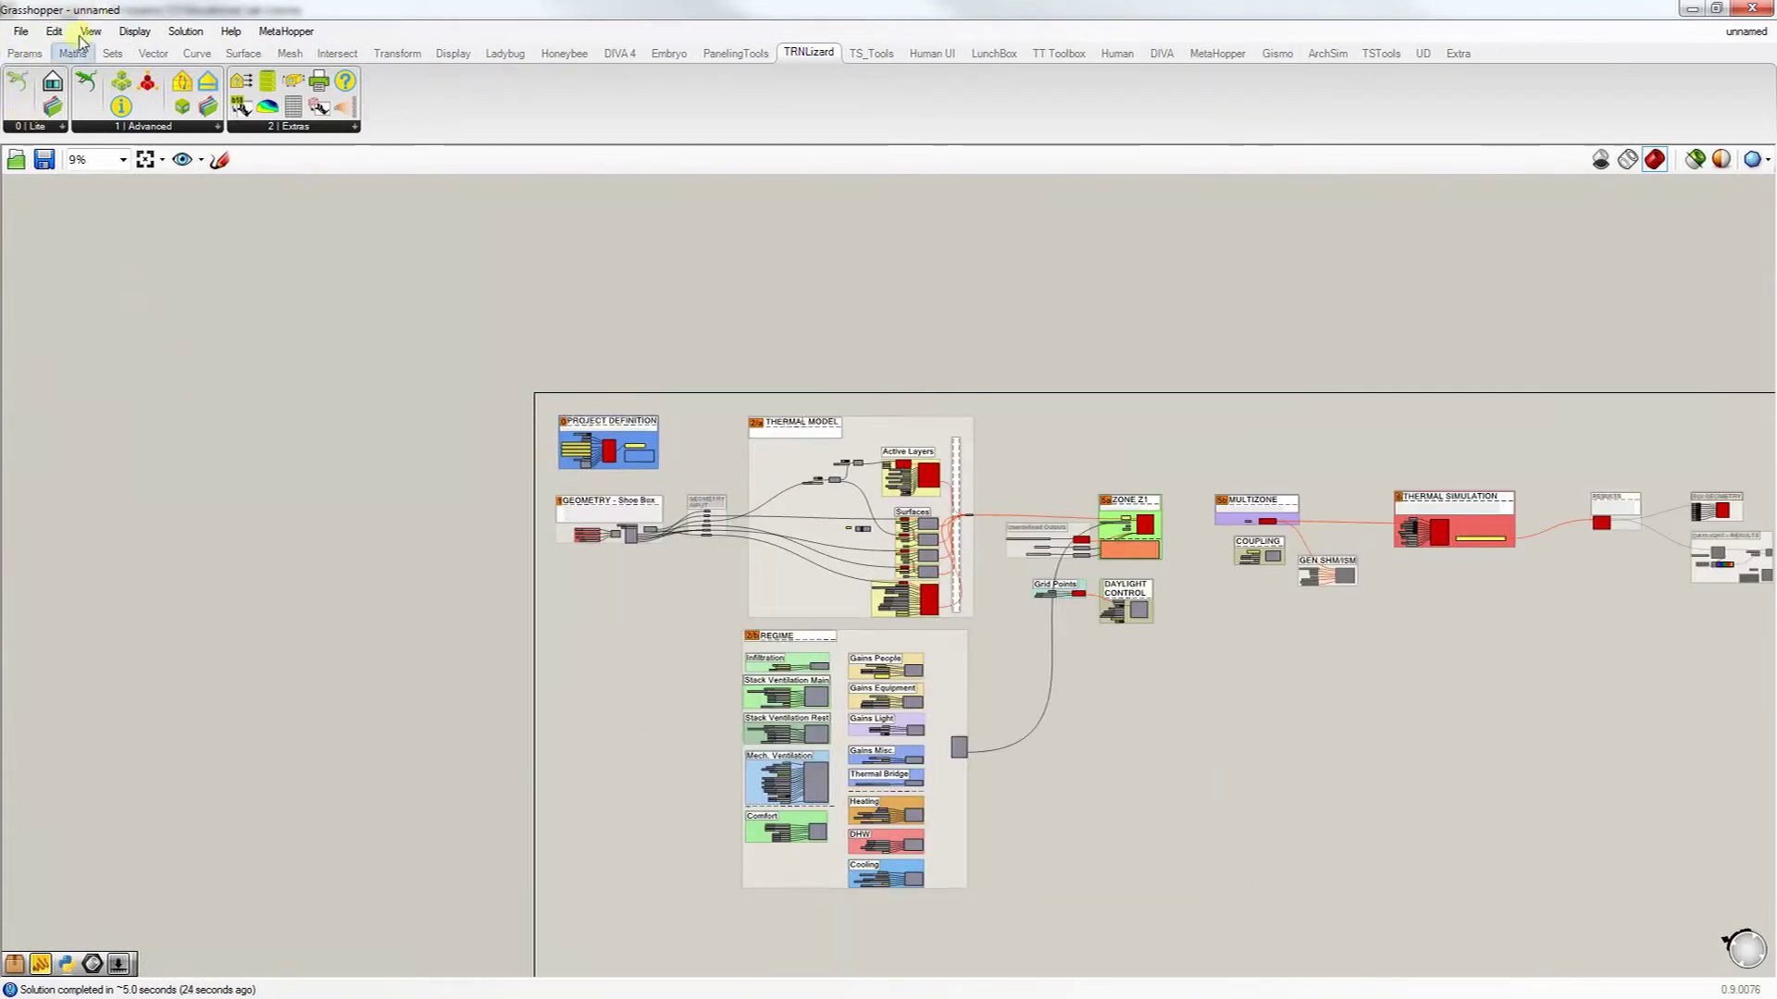
Step: Save the Grasshopper definition as 20170215_test_TRNLizard
left_click(44, 160)
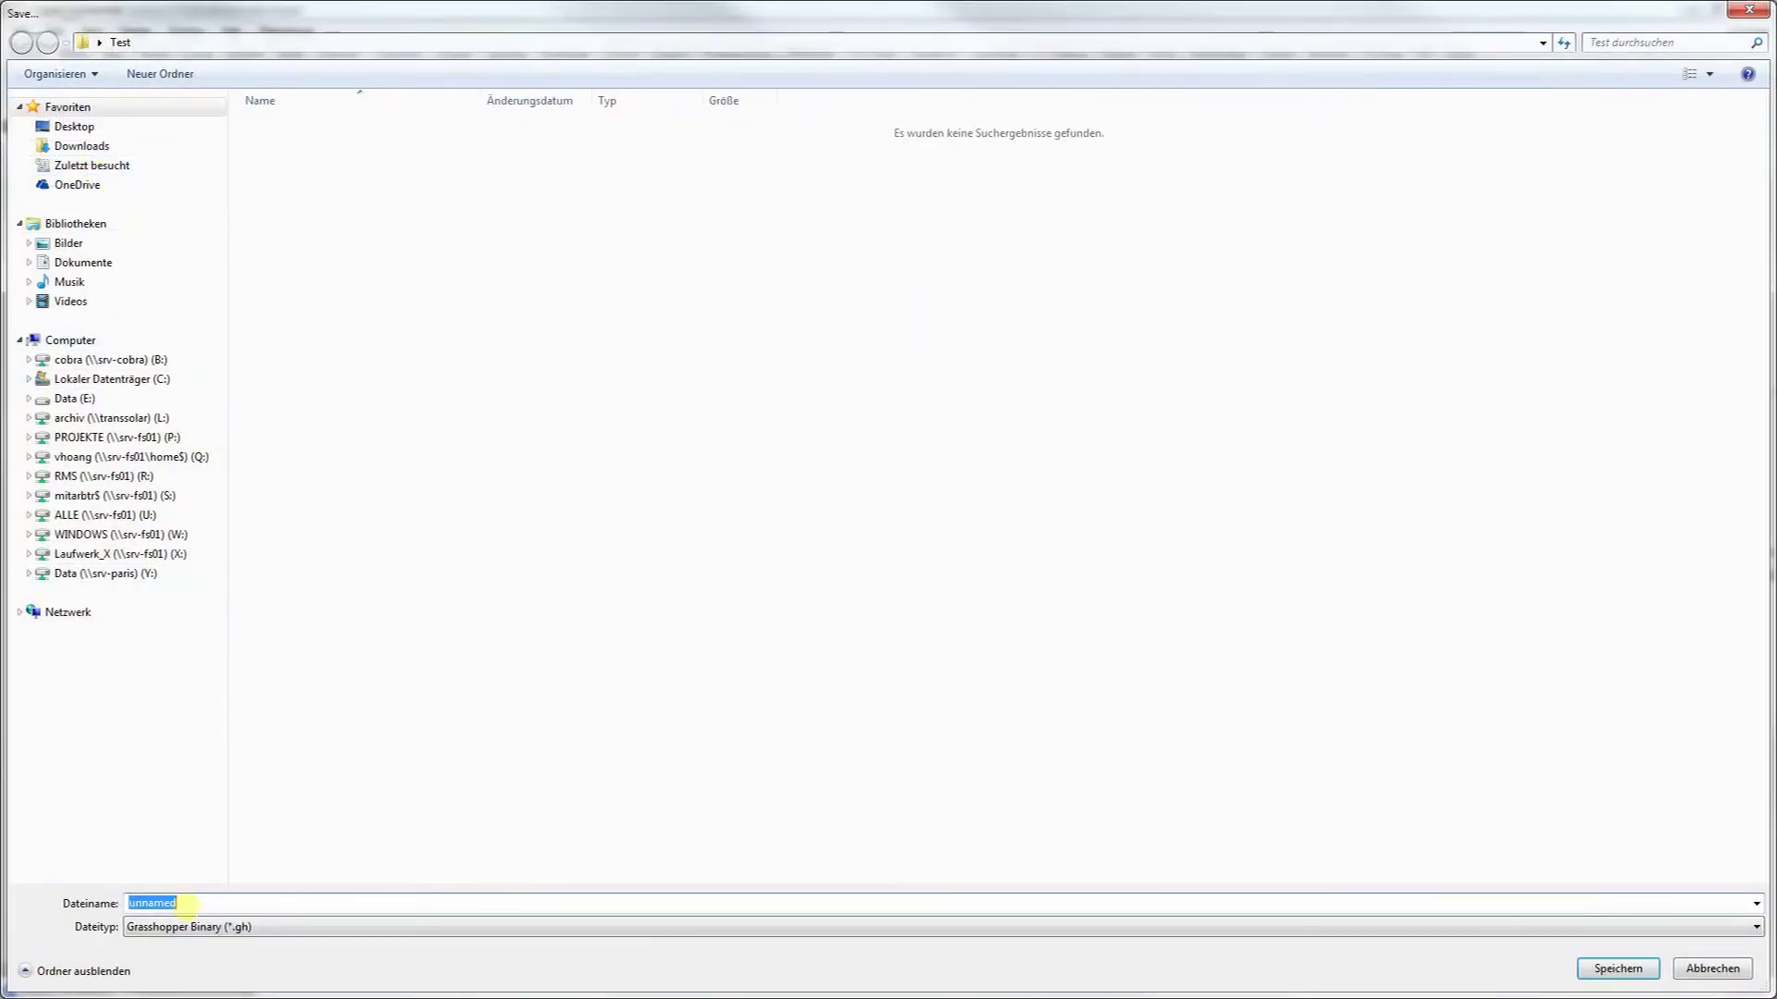
type("20170215_test_TRNLizard")
left_click_drag(277, 904, 92, 903)
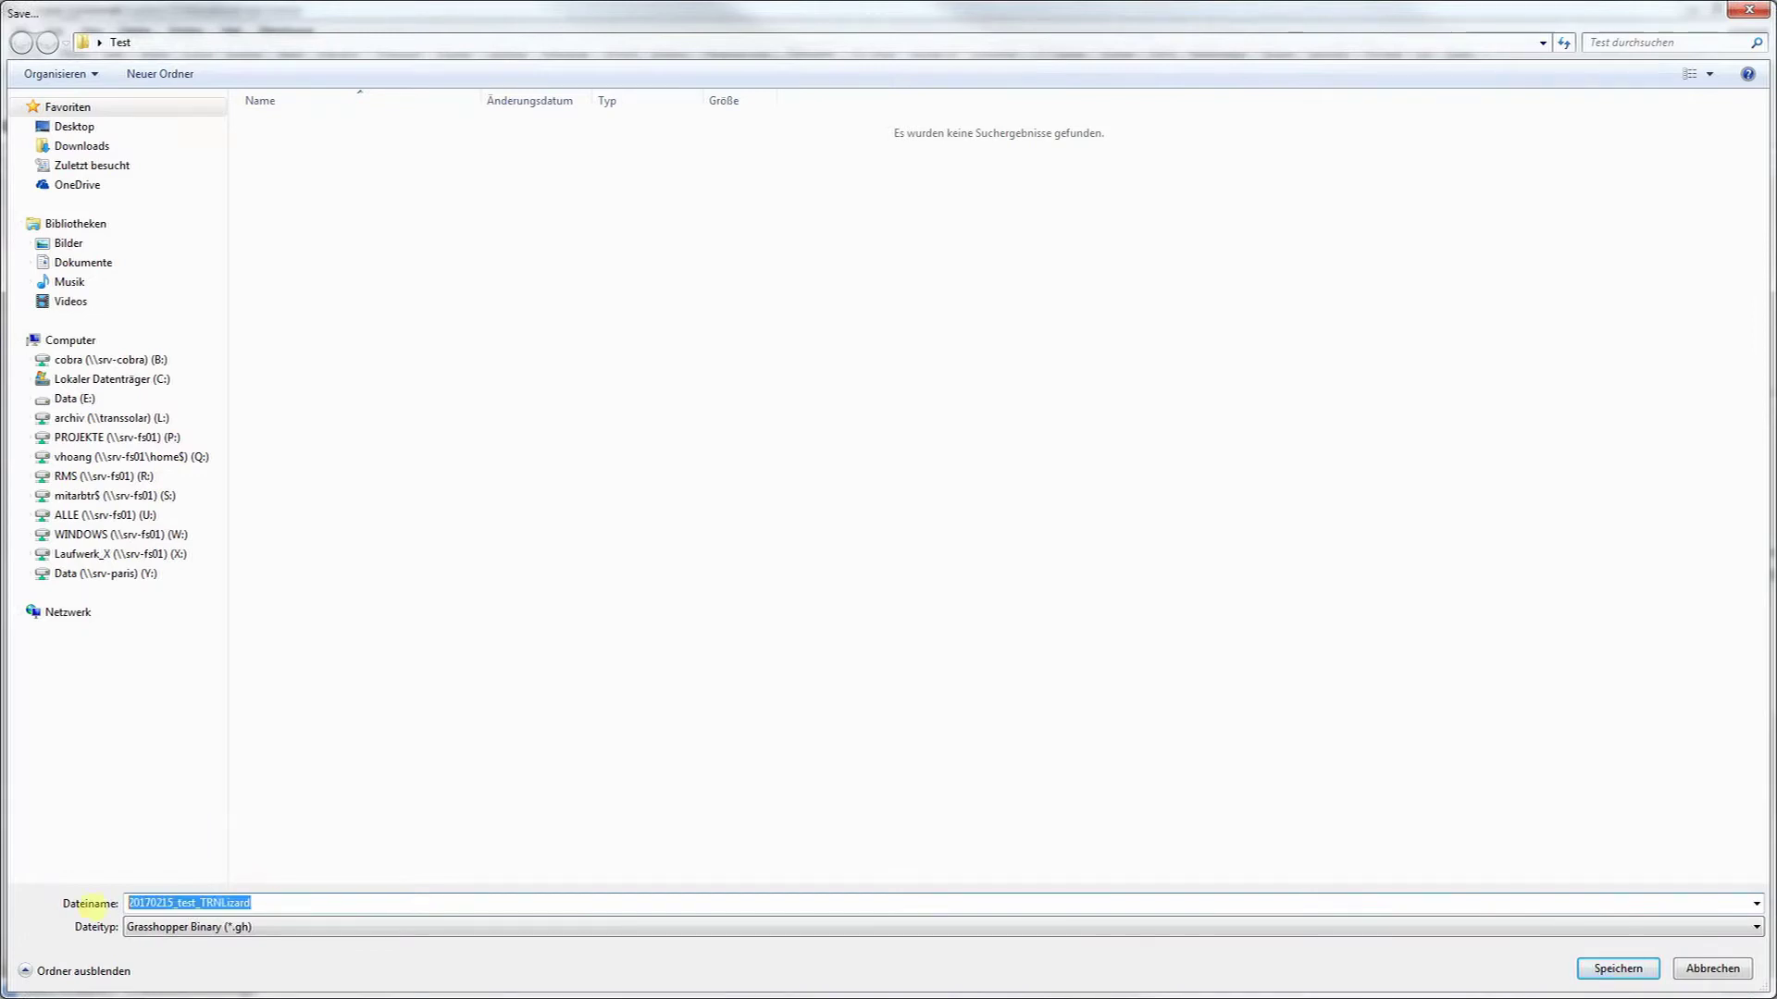
left_click(1616, 969)
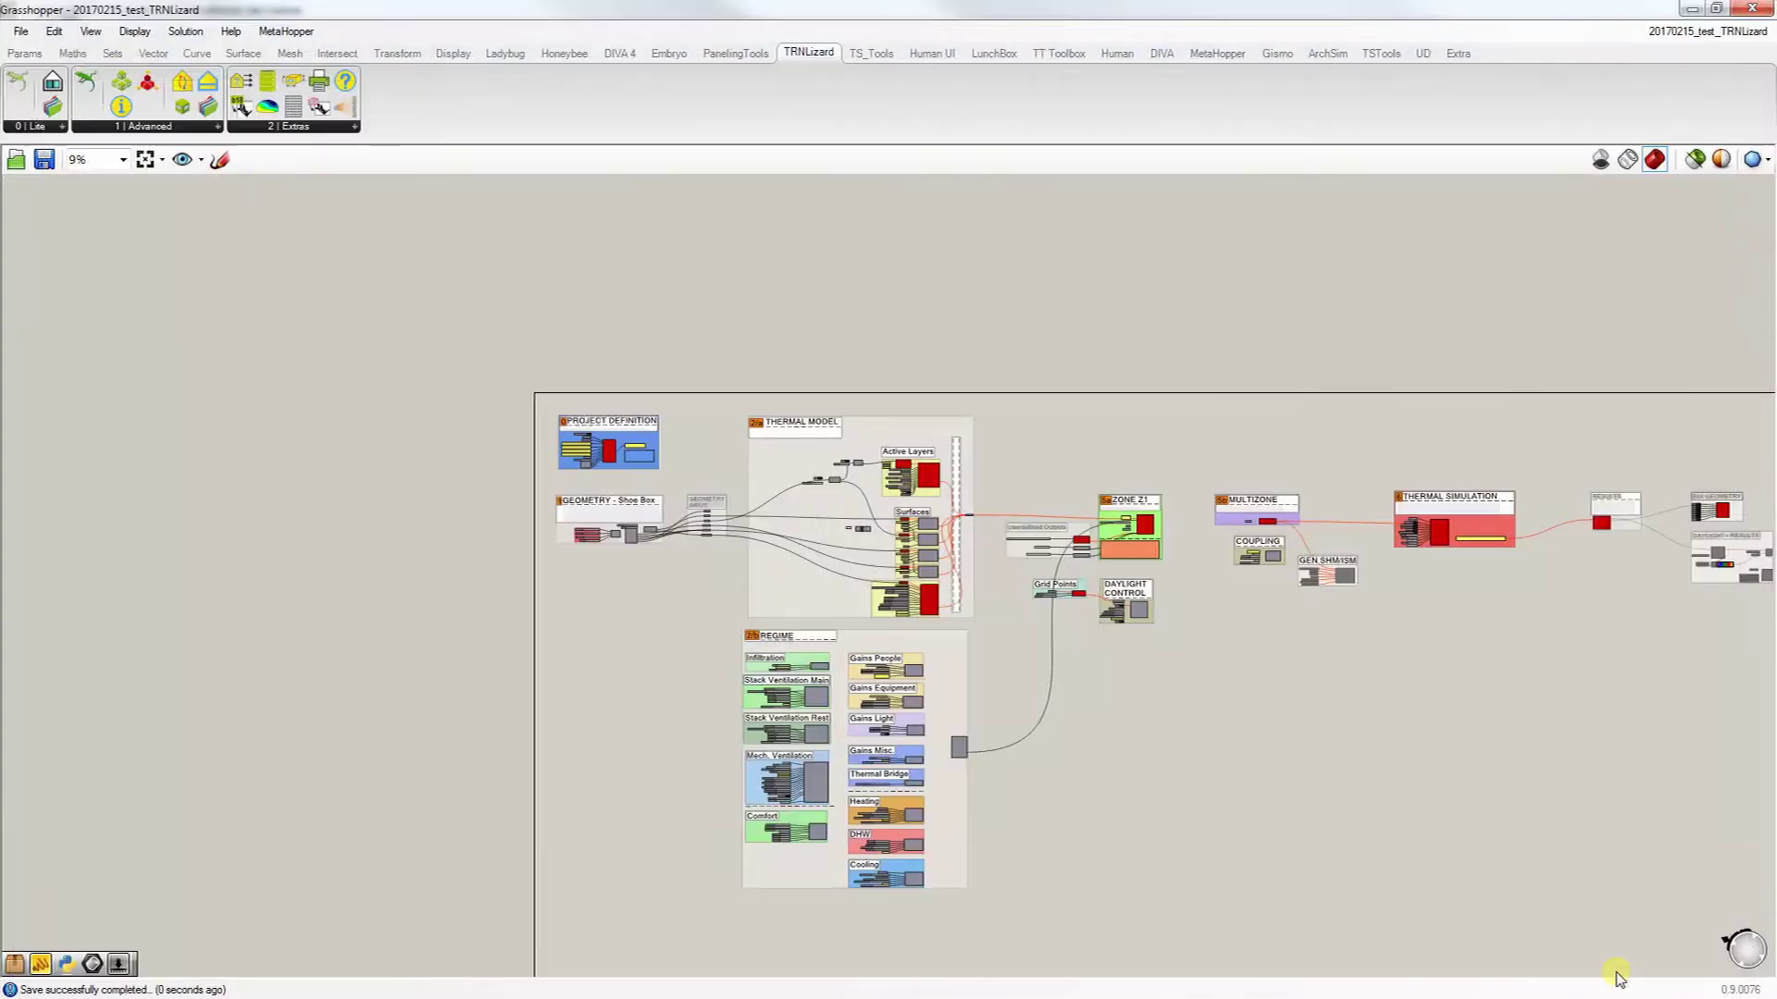
Step: Rerun the project definition to clear its error, then pan to the THERMAL SIMULATION group
scroll(595, 444, "up", 10)
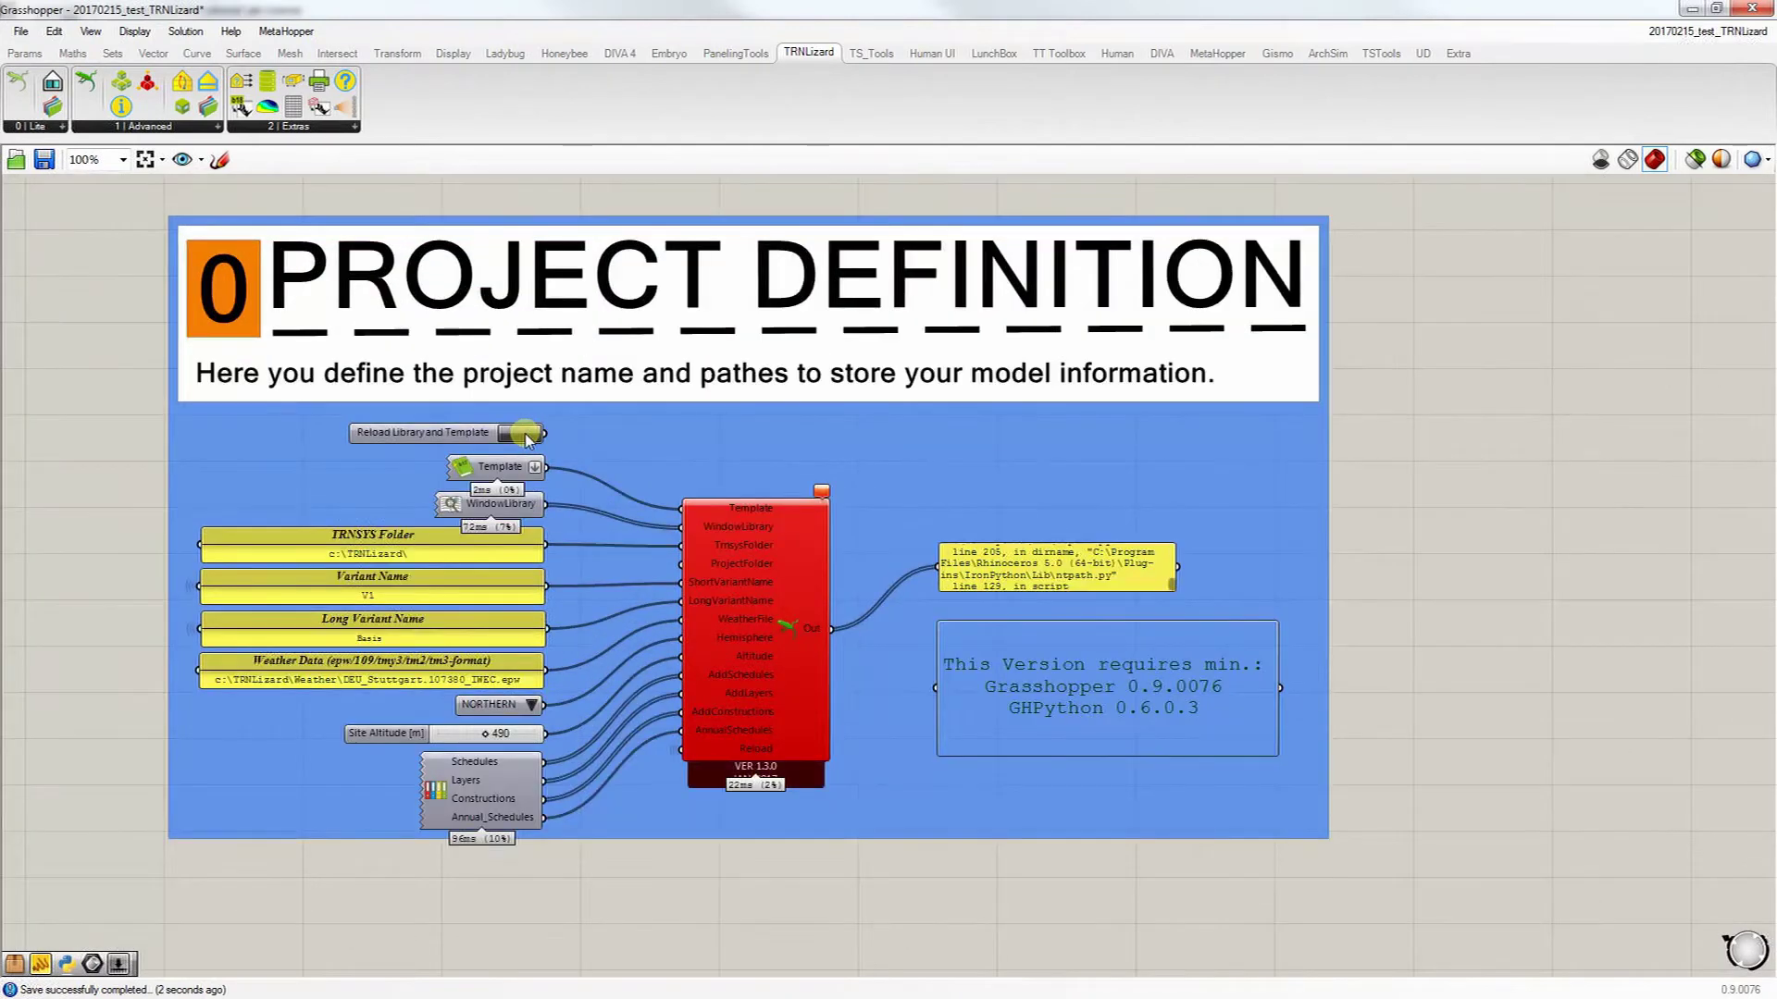
left_click(526, 434)
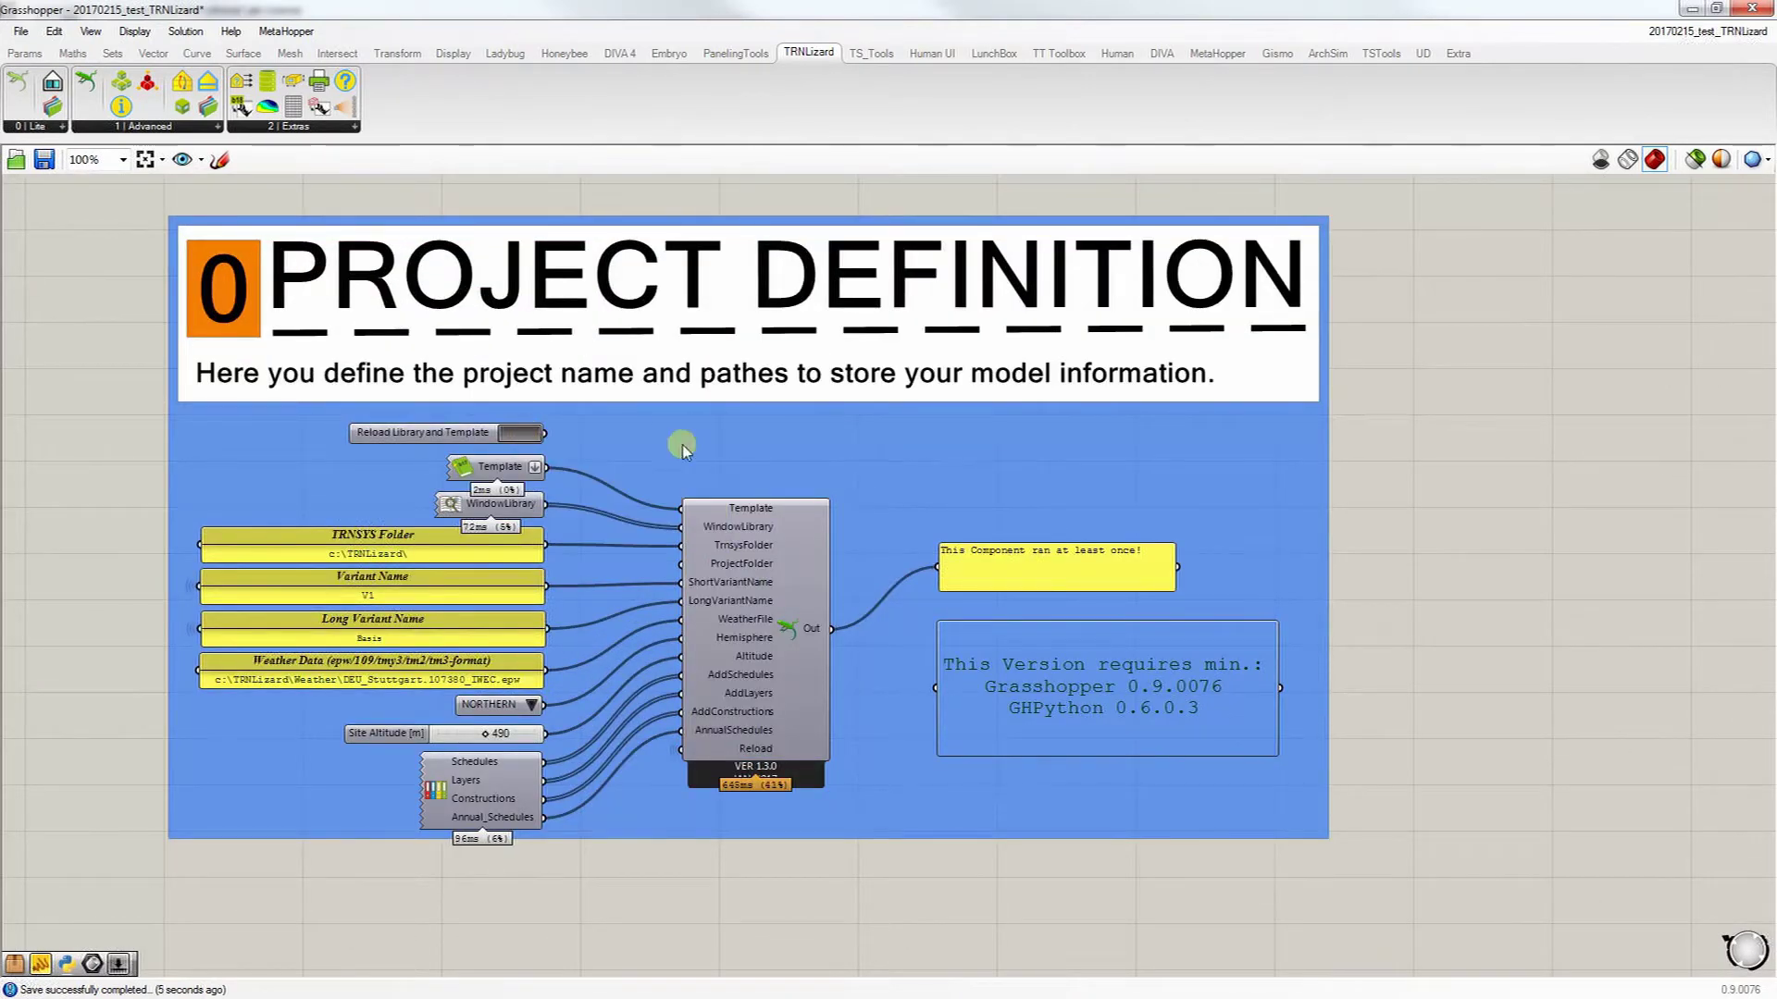
scroll(550, 452, "down", 5)
scroll(551, 453, "down", 4)
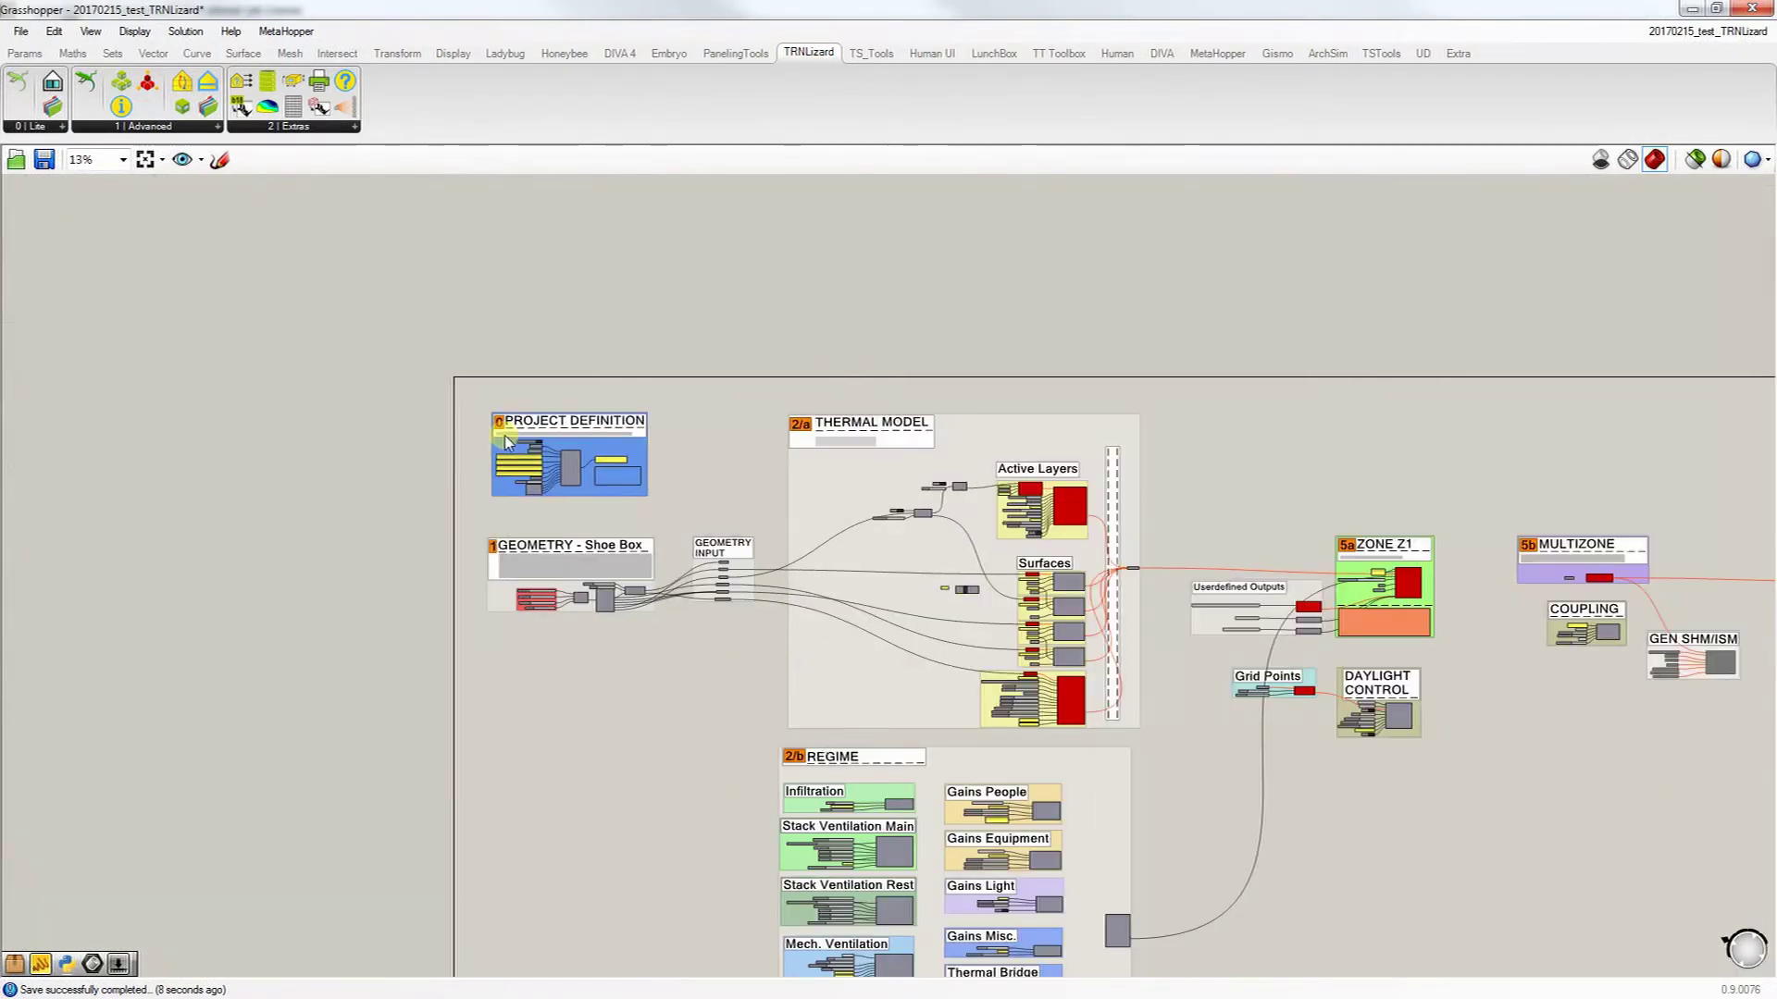
right_click_drag(1496, 732, 1131, 600)
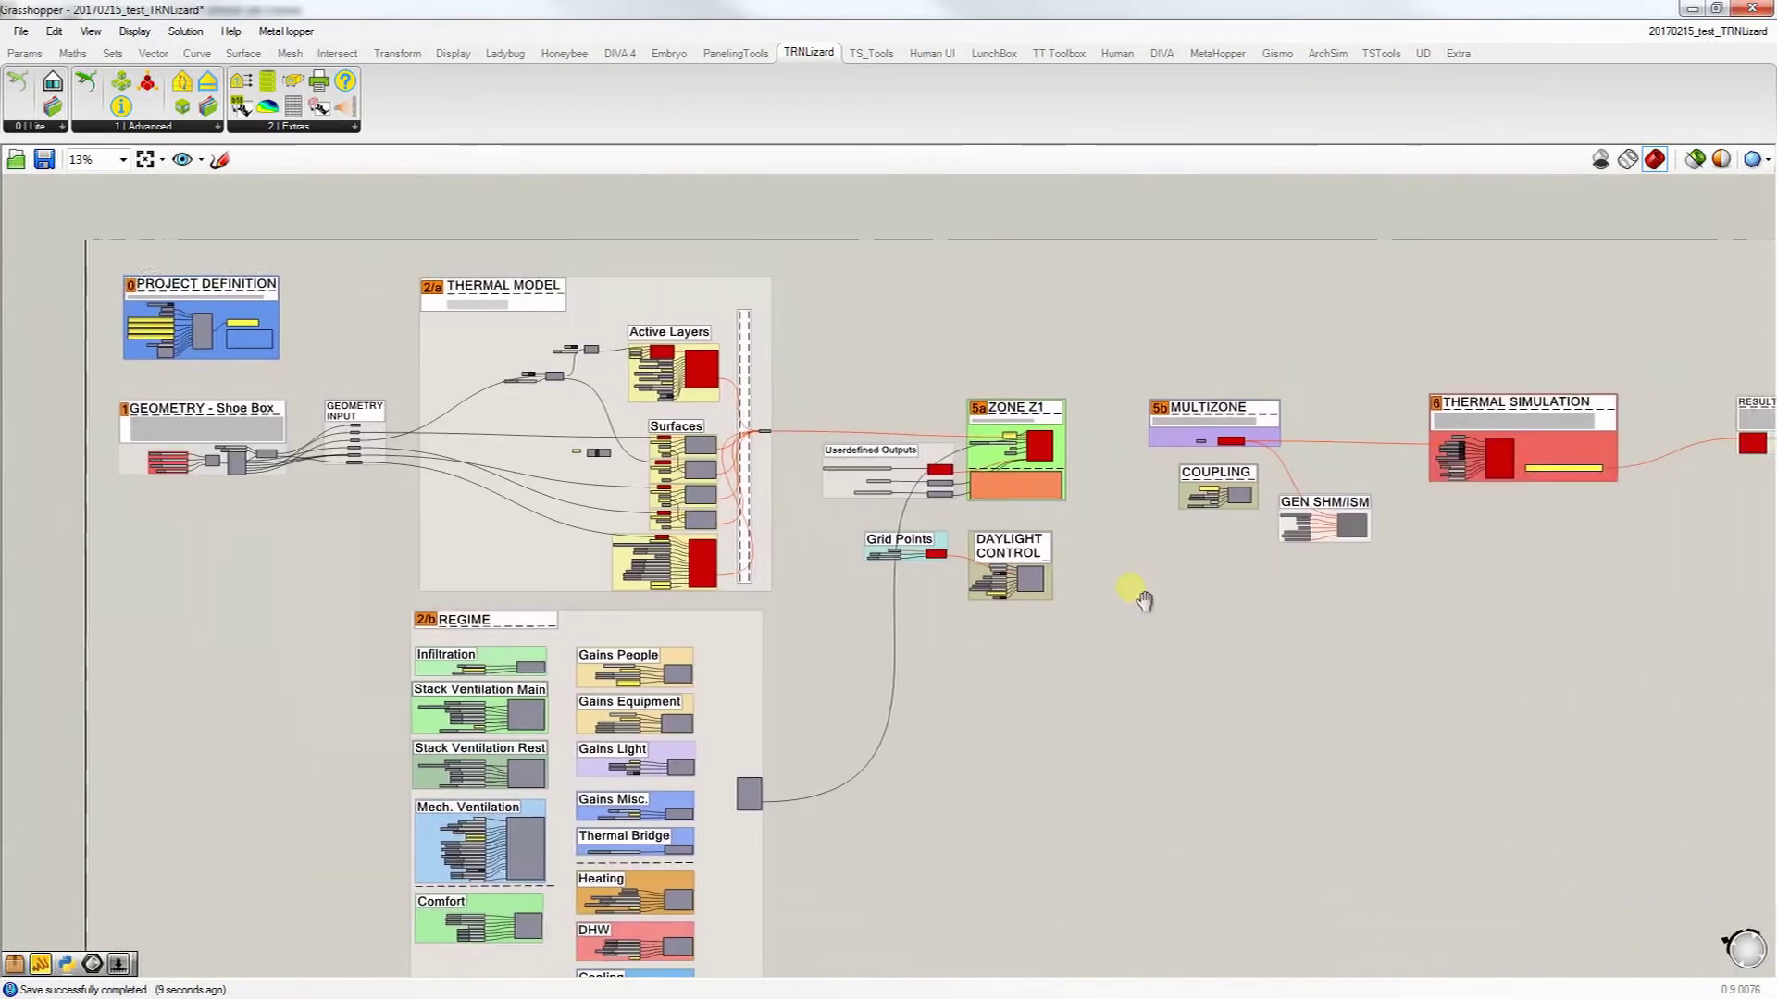
middle_click(1118, 588)
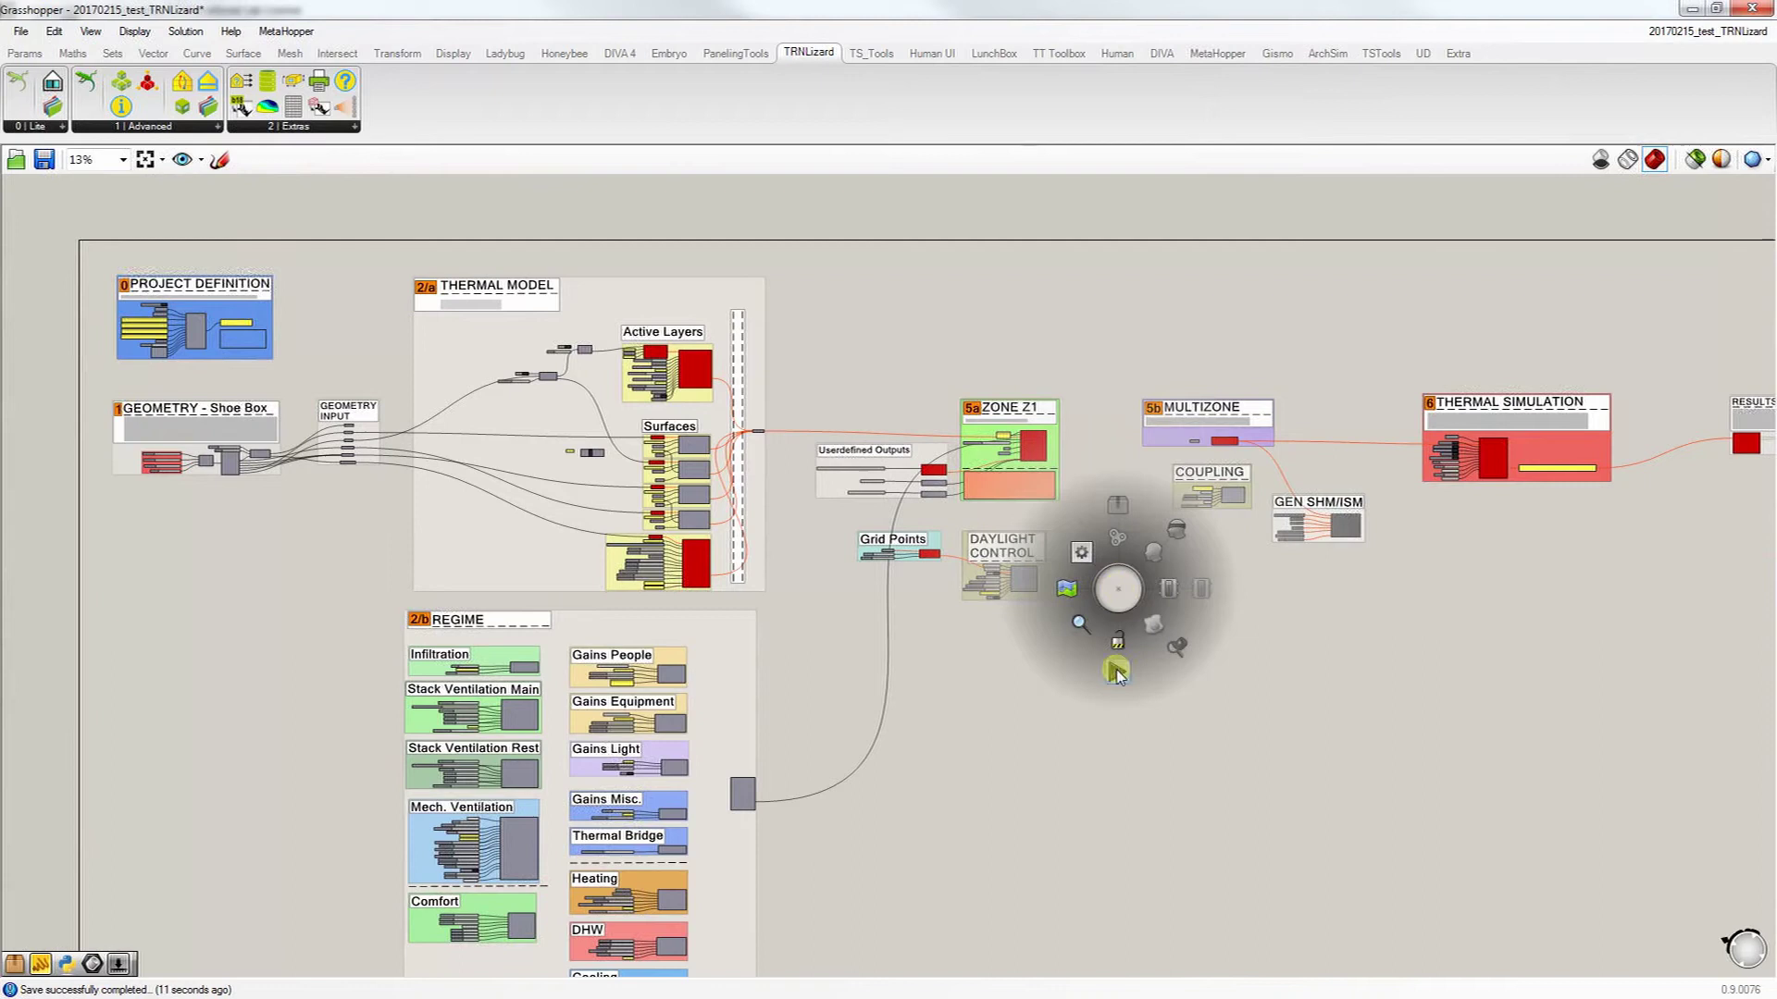
left_click(1115, 674)
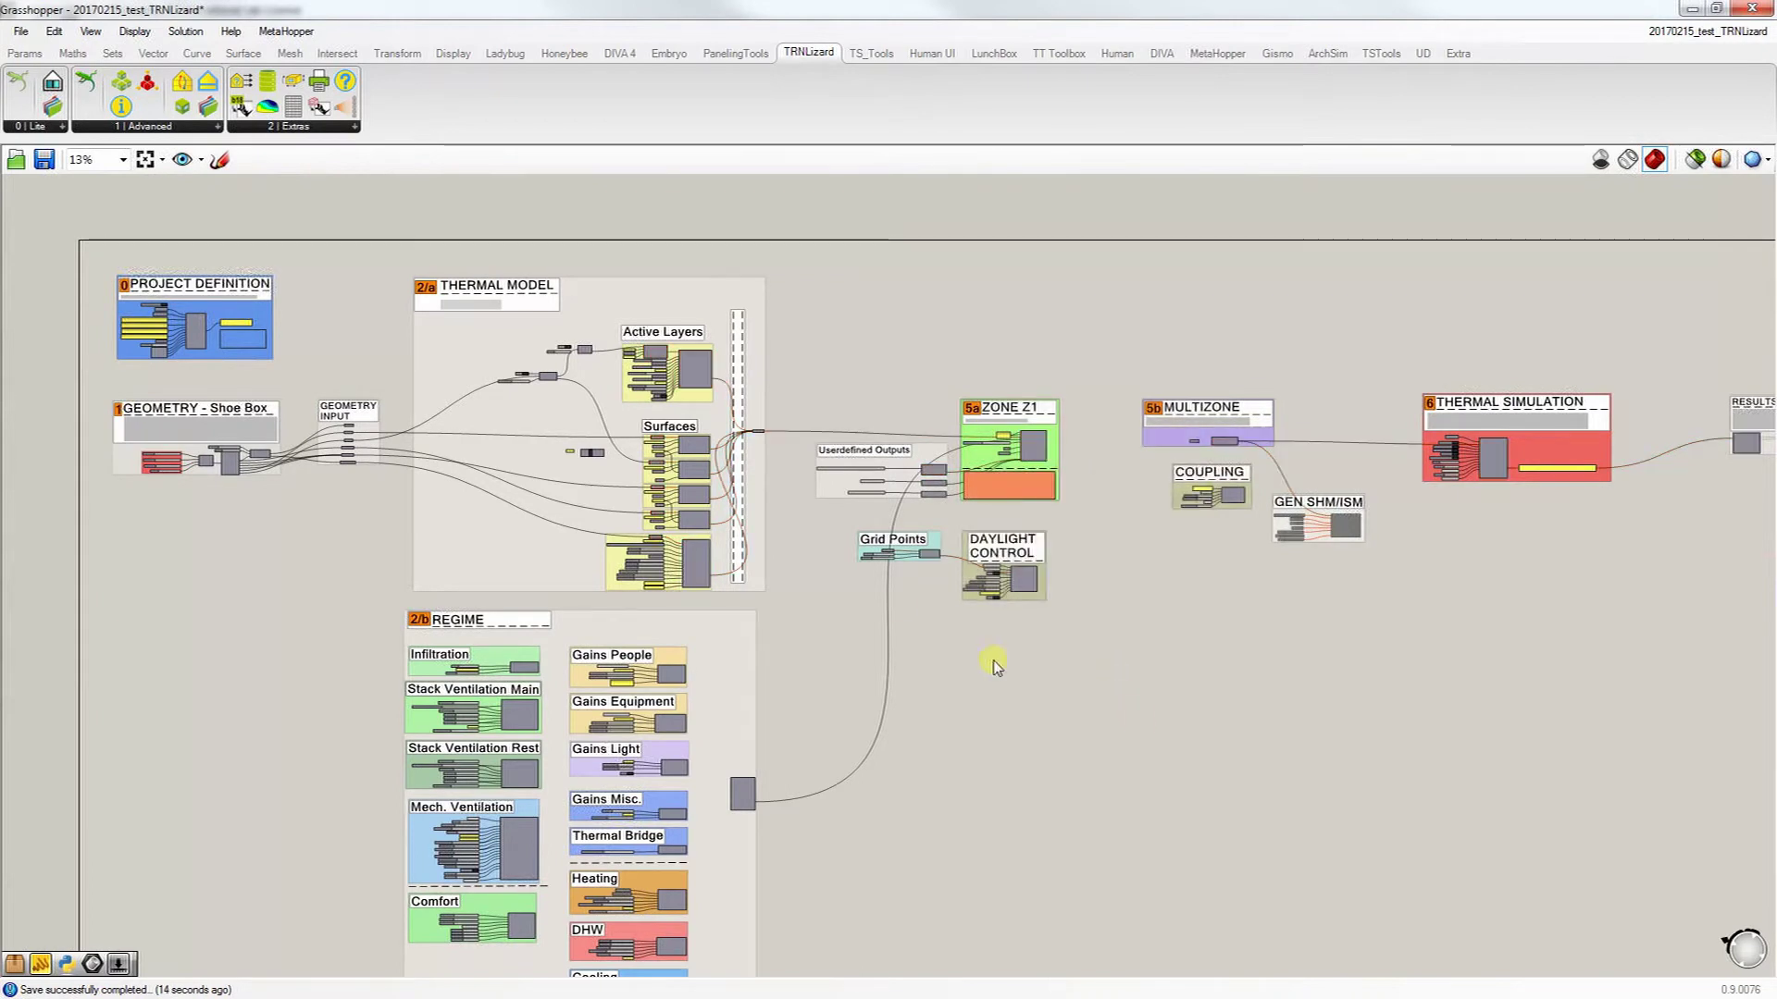
Step: Turn on 'Only draw selected' preview and orbit Rhino to view the green shoe box
scroll(903, 577, "down", 5)
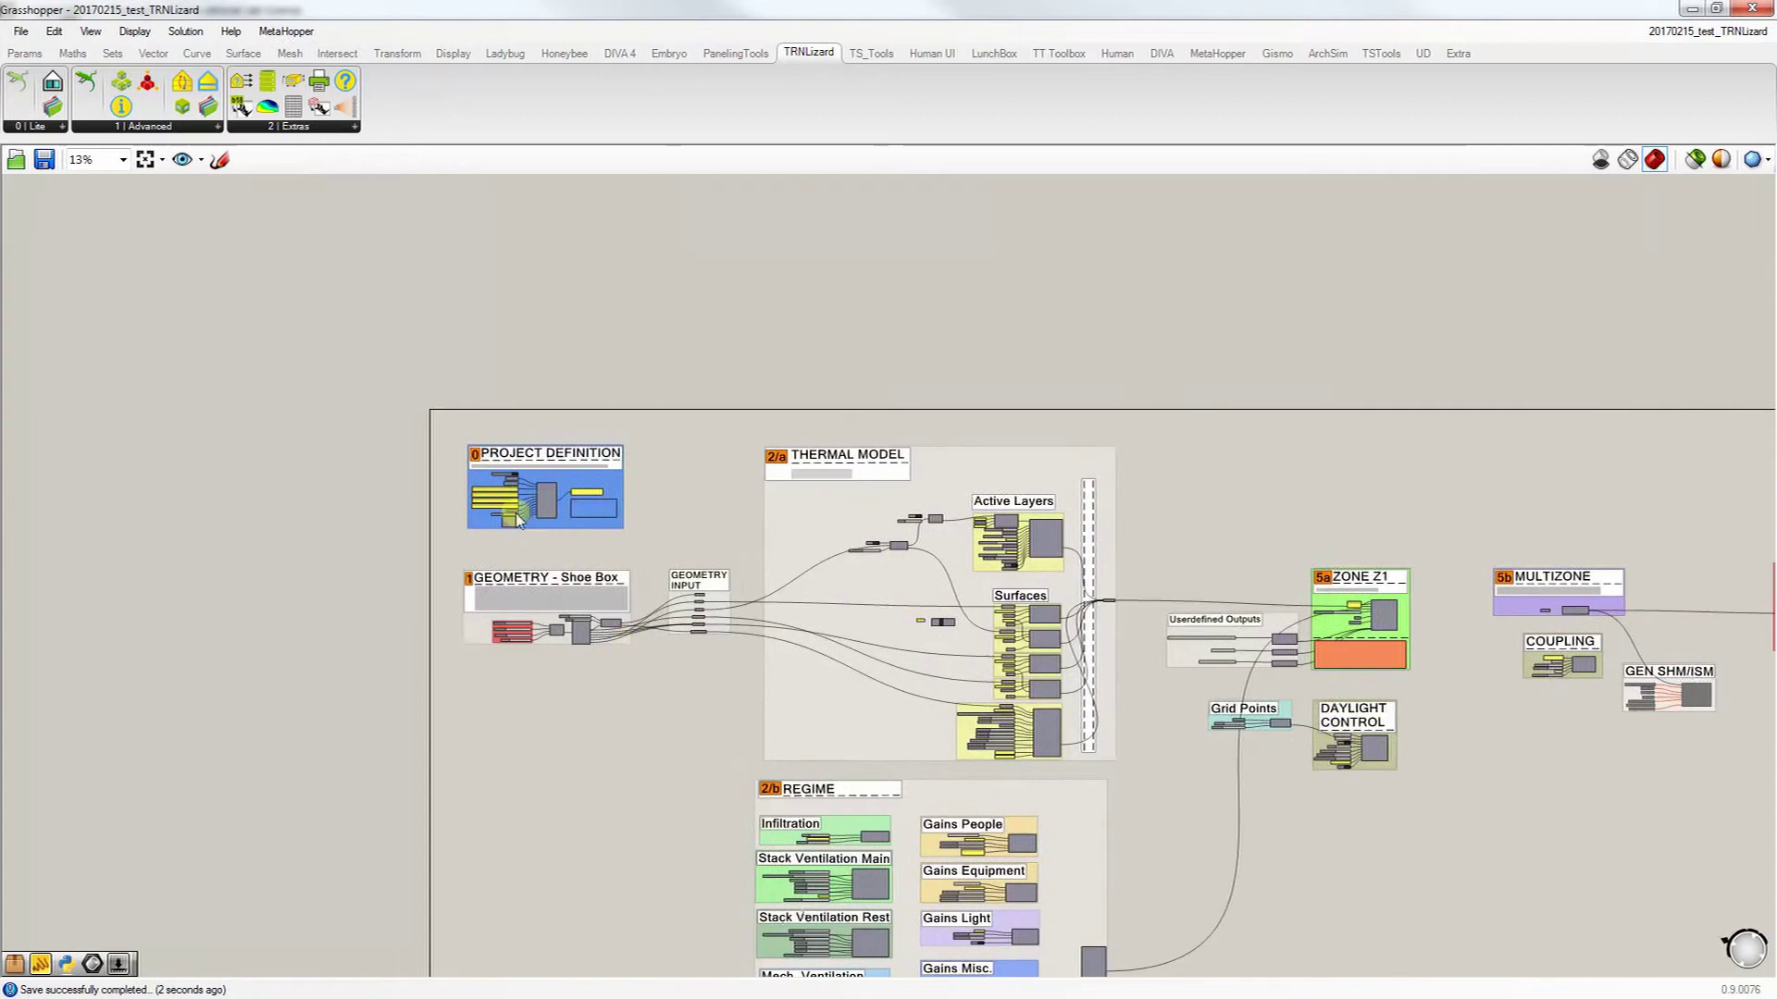
left_click_drag(431, 422, 687, 557)
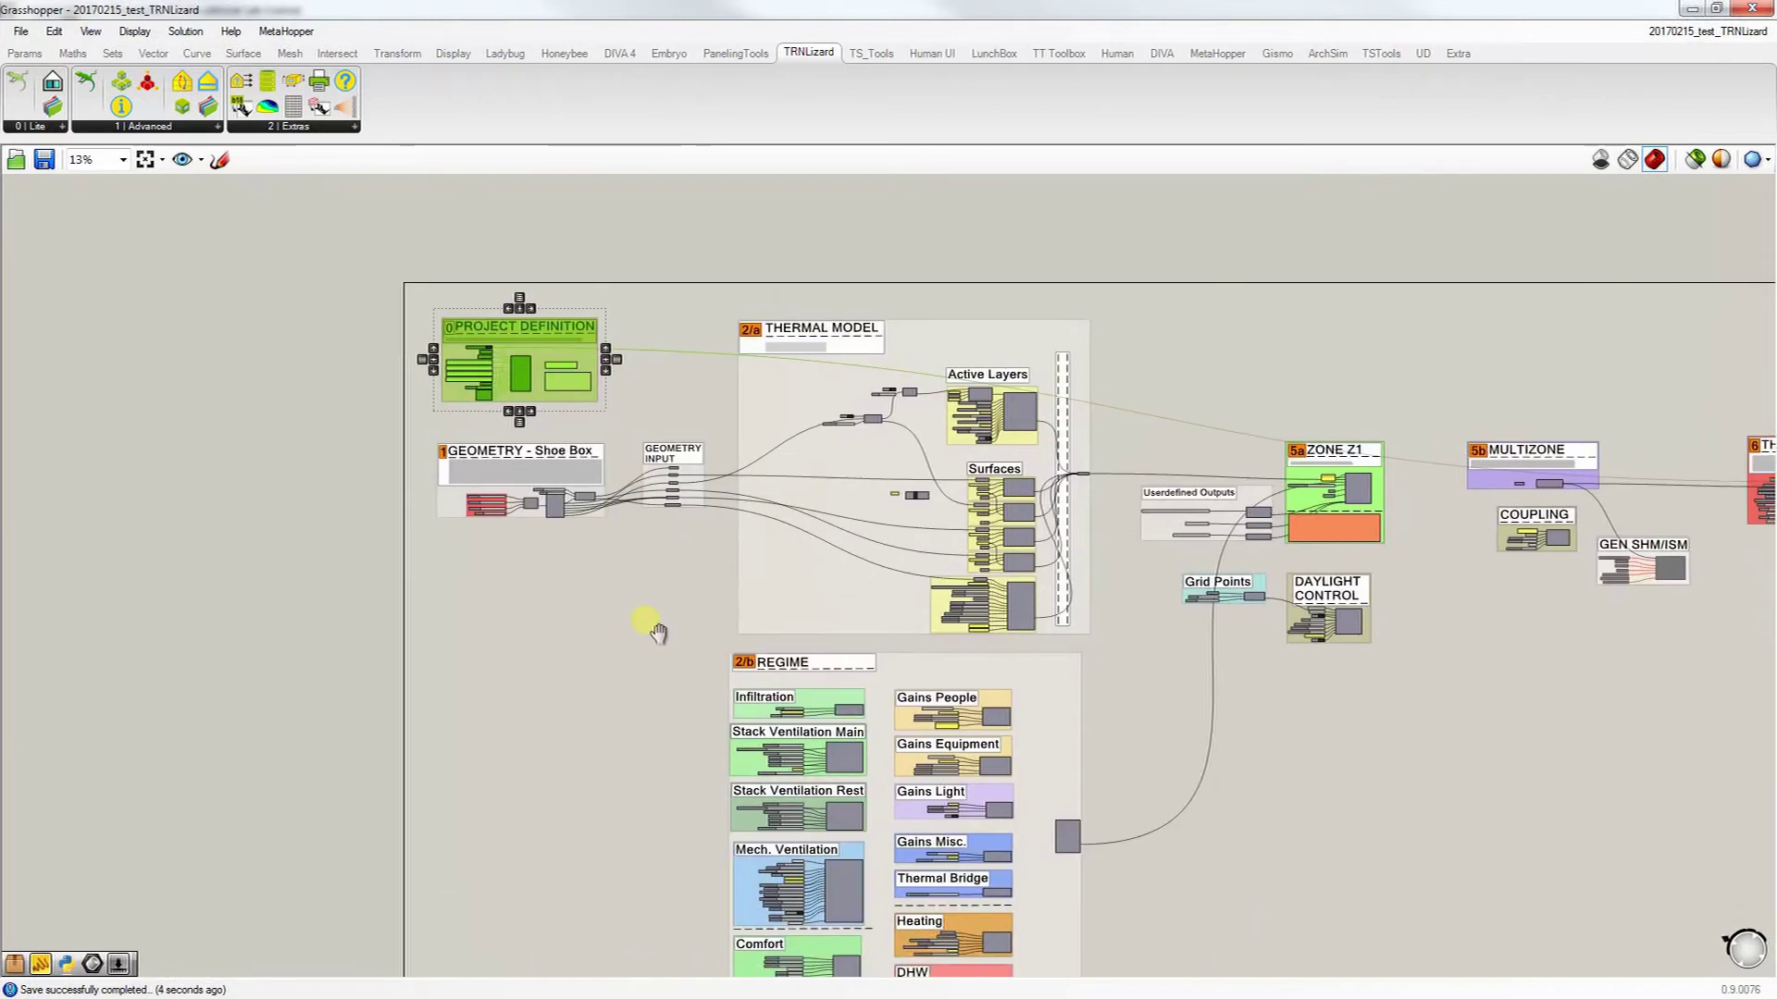
left_click_drag(399, 413, 713, 560)
double_click(697, 9)
left_click_drag(697, 30, 1574, 178)
left_click(1453, 277)
right_click_drag(939, 304, 748, 511)
double_click(766, 154)
left_click_drag(1491, 175, 1319, 178)
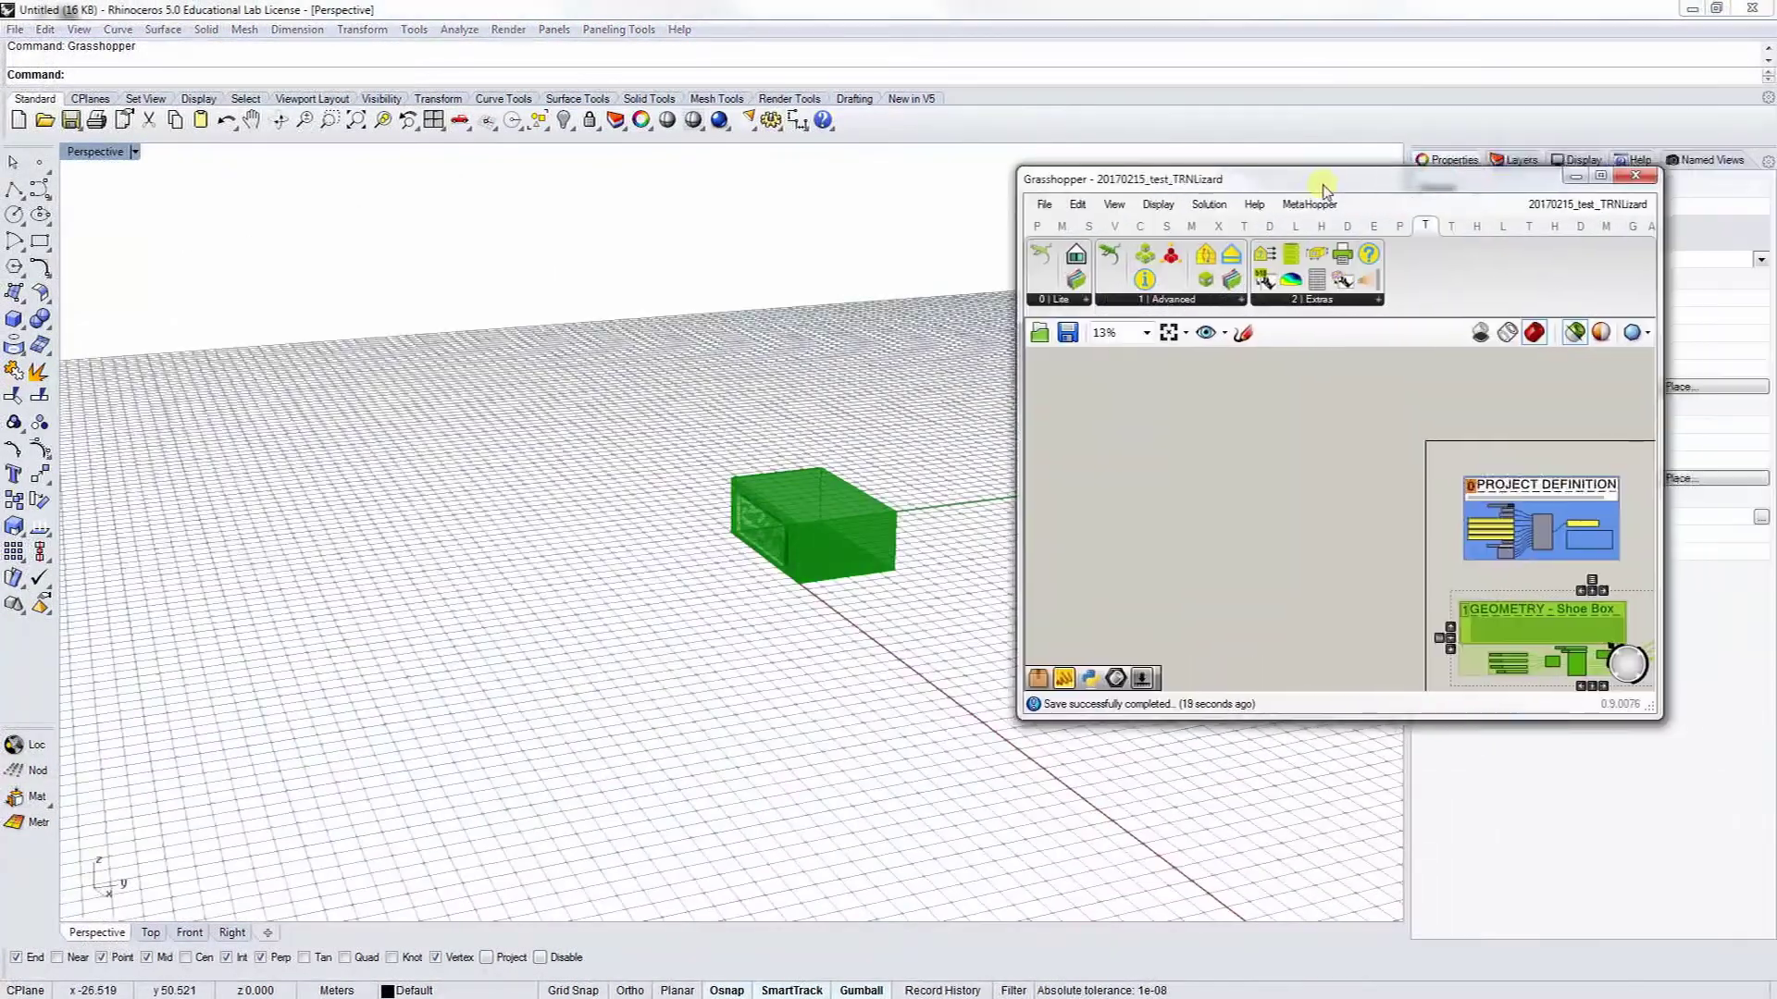
left_click(1600, 174)
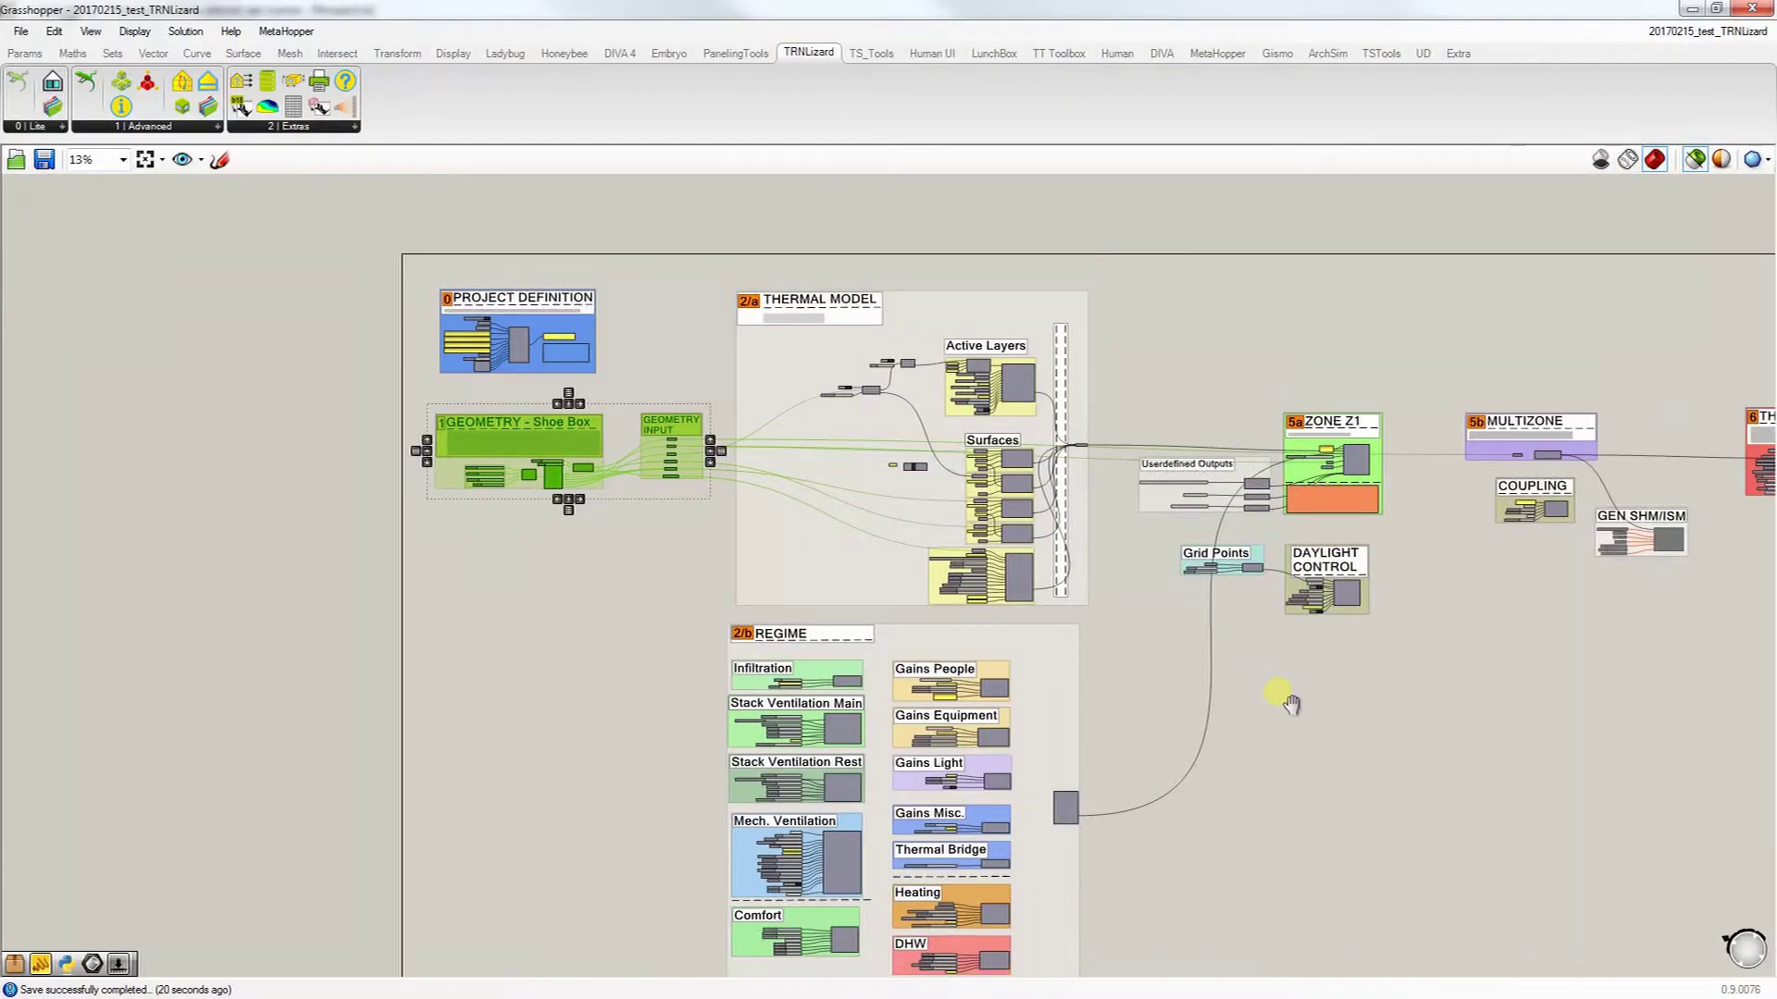
Step: Select the THERMAL MODEL and then the REGIME group to preview each
left_click(685, 258)
left_click_drag(723, 242, 1124, 592)
right_click_drag(1191, 803, 1181, 671)
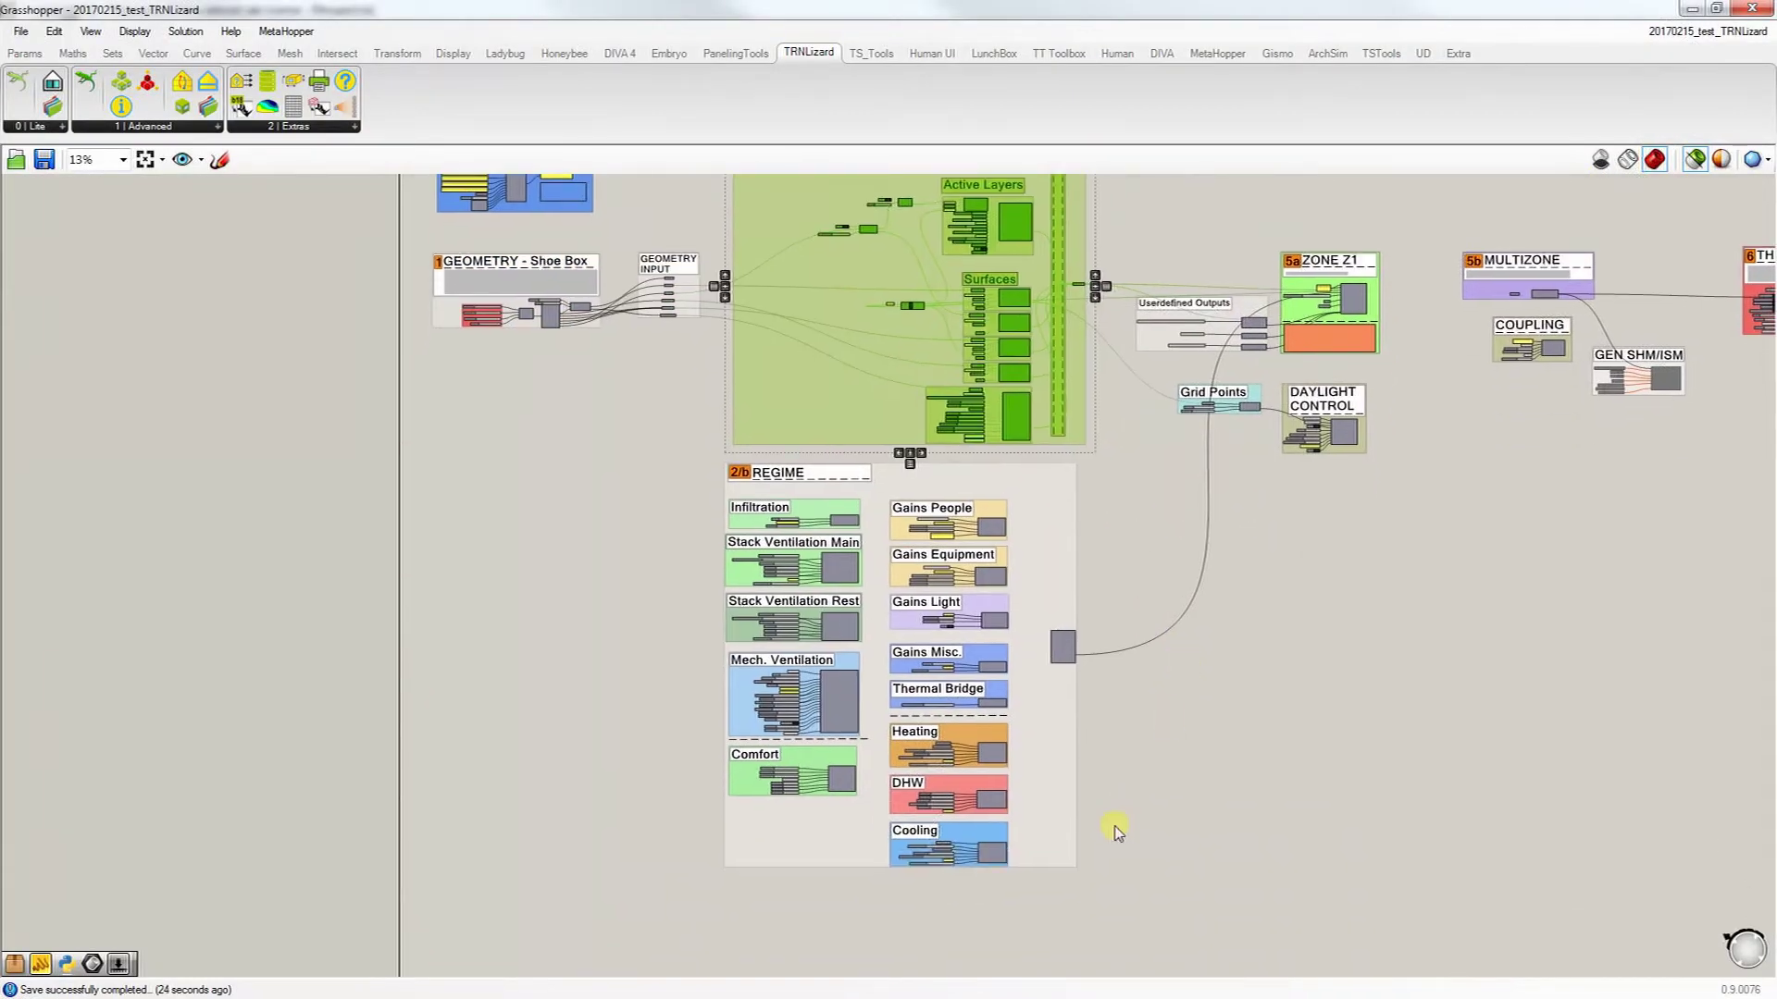
left_click_drag(1128, 898, 662, 450)
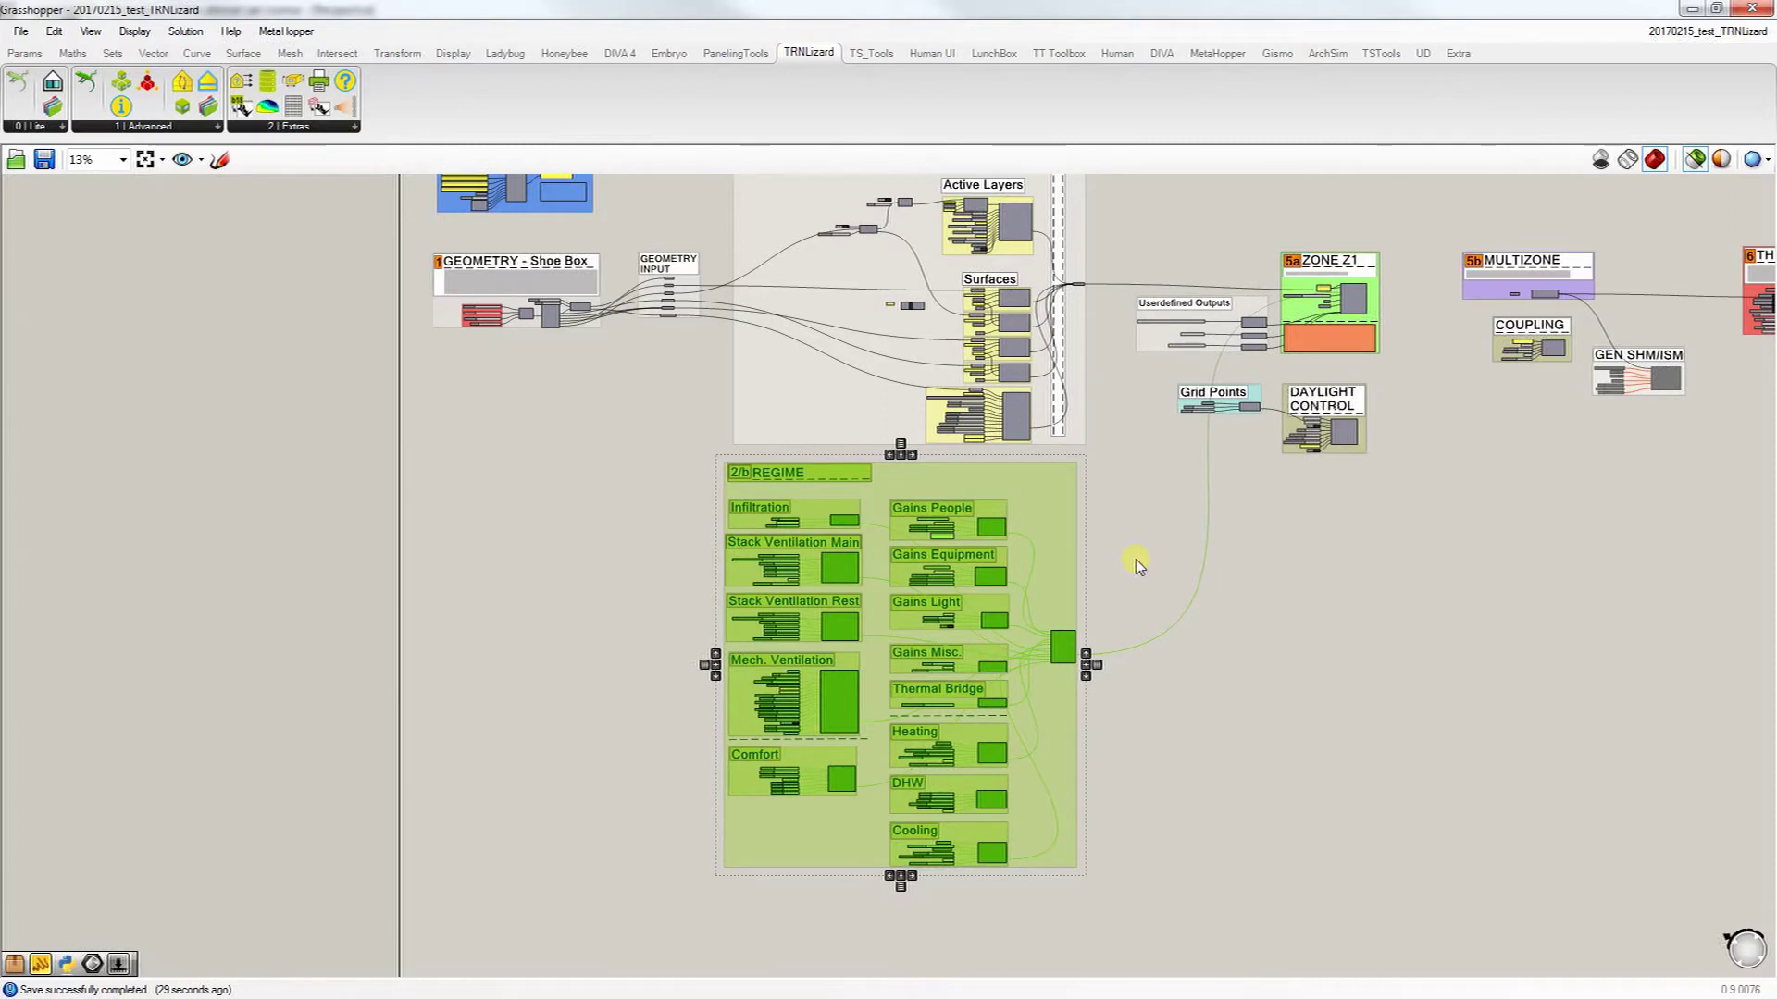
right_click_drag(1230, 543, 1150, 635)
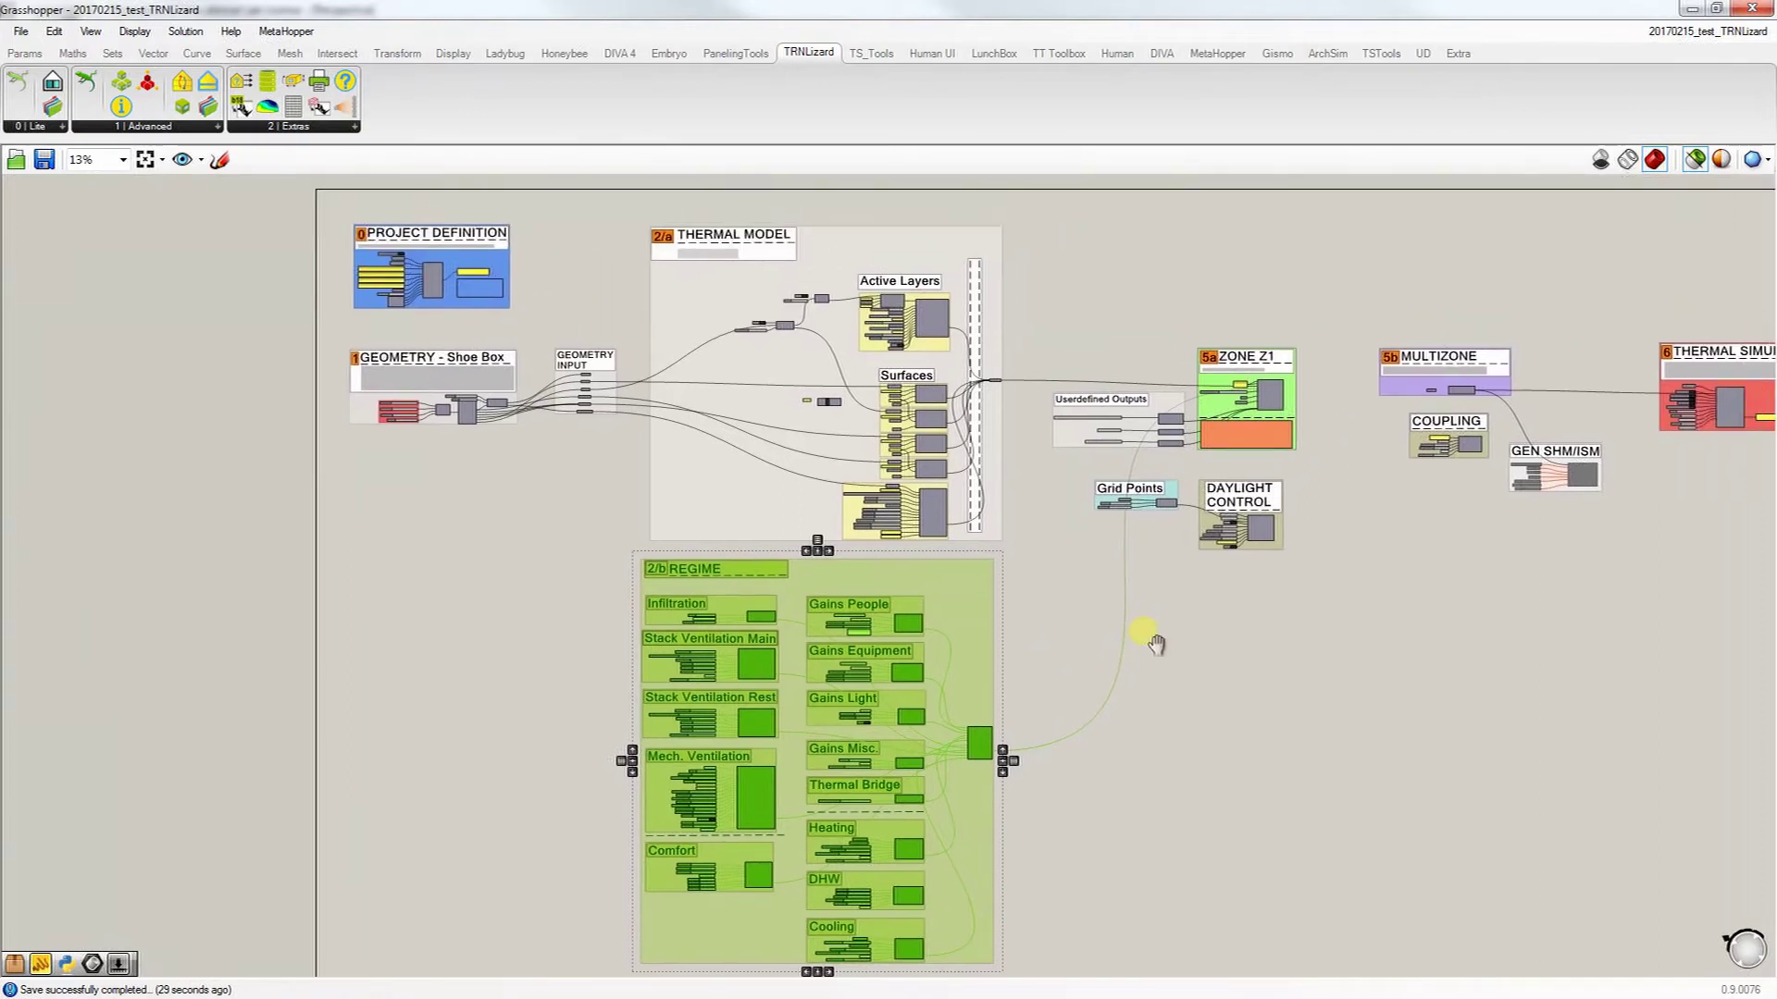
left_click(1150, 634)
Step: Select the Grid Points/DAYLIGHT CONTROL, ZONE Z1 and MULTIZONE groups in turn
left_click_drag(1085, 500, 1310, 561)
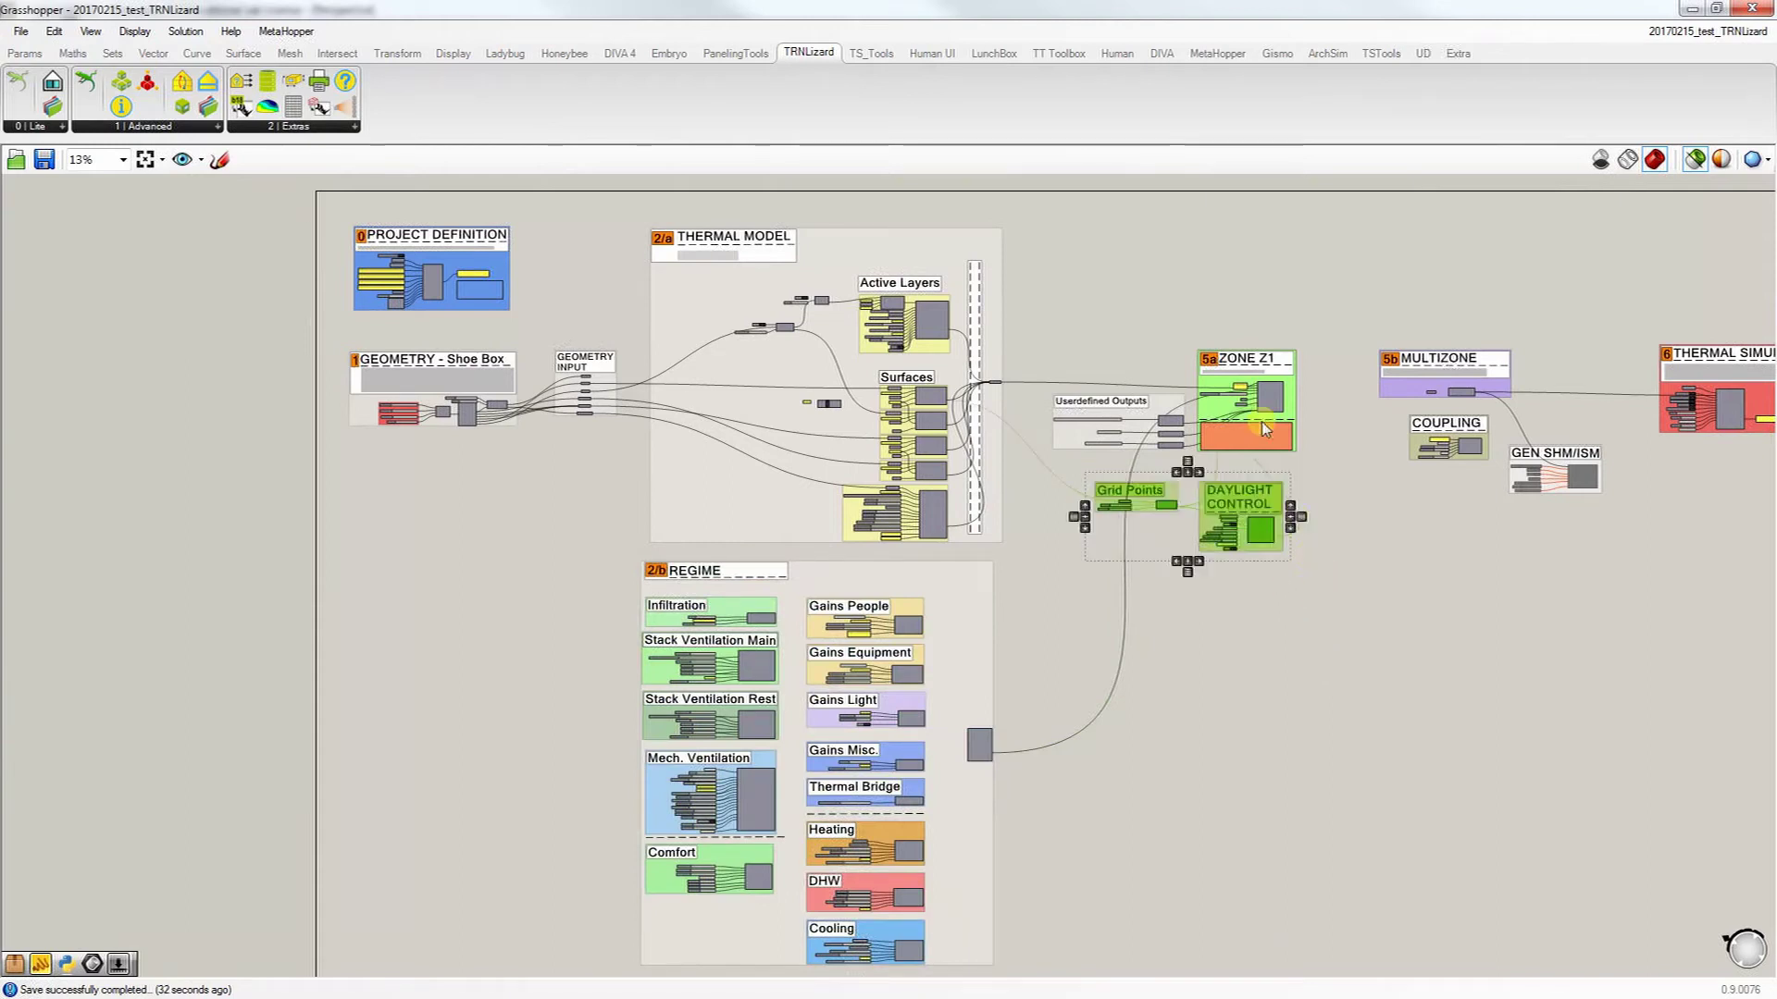
left_click(1290, 433)
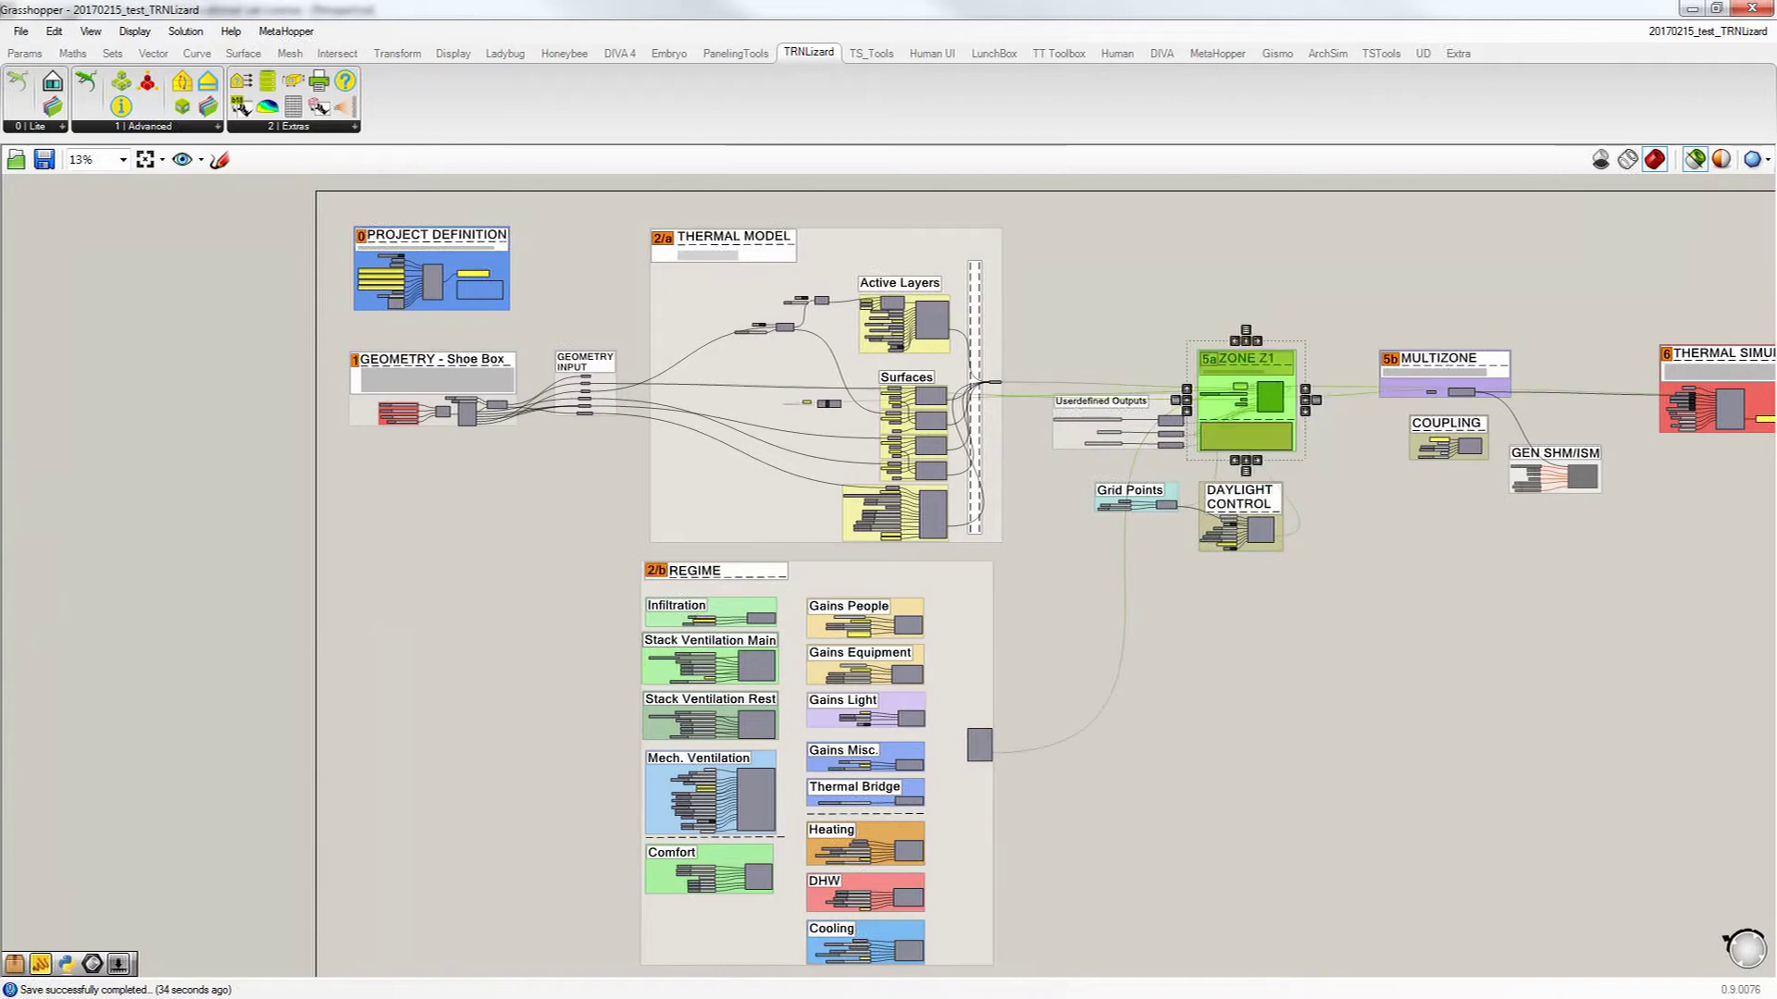
left_click_drag(1101, 10, 1299, 116)
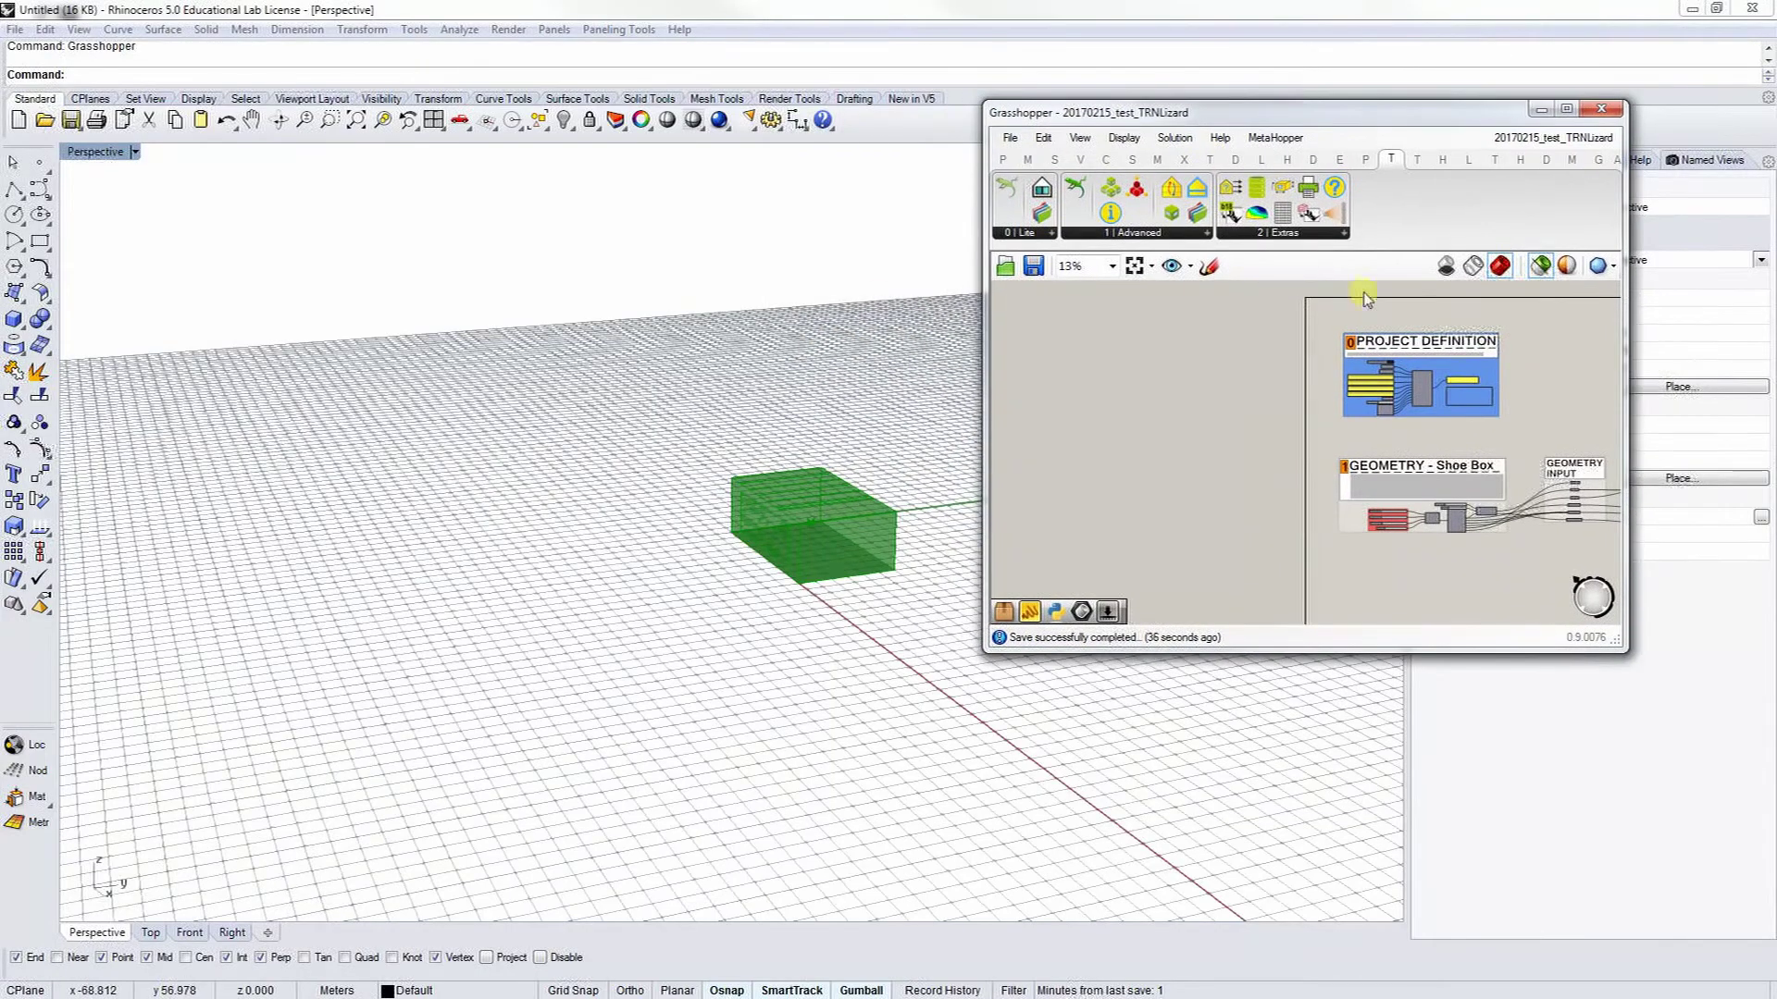
left_click(1565, 108)
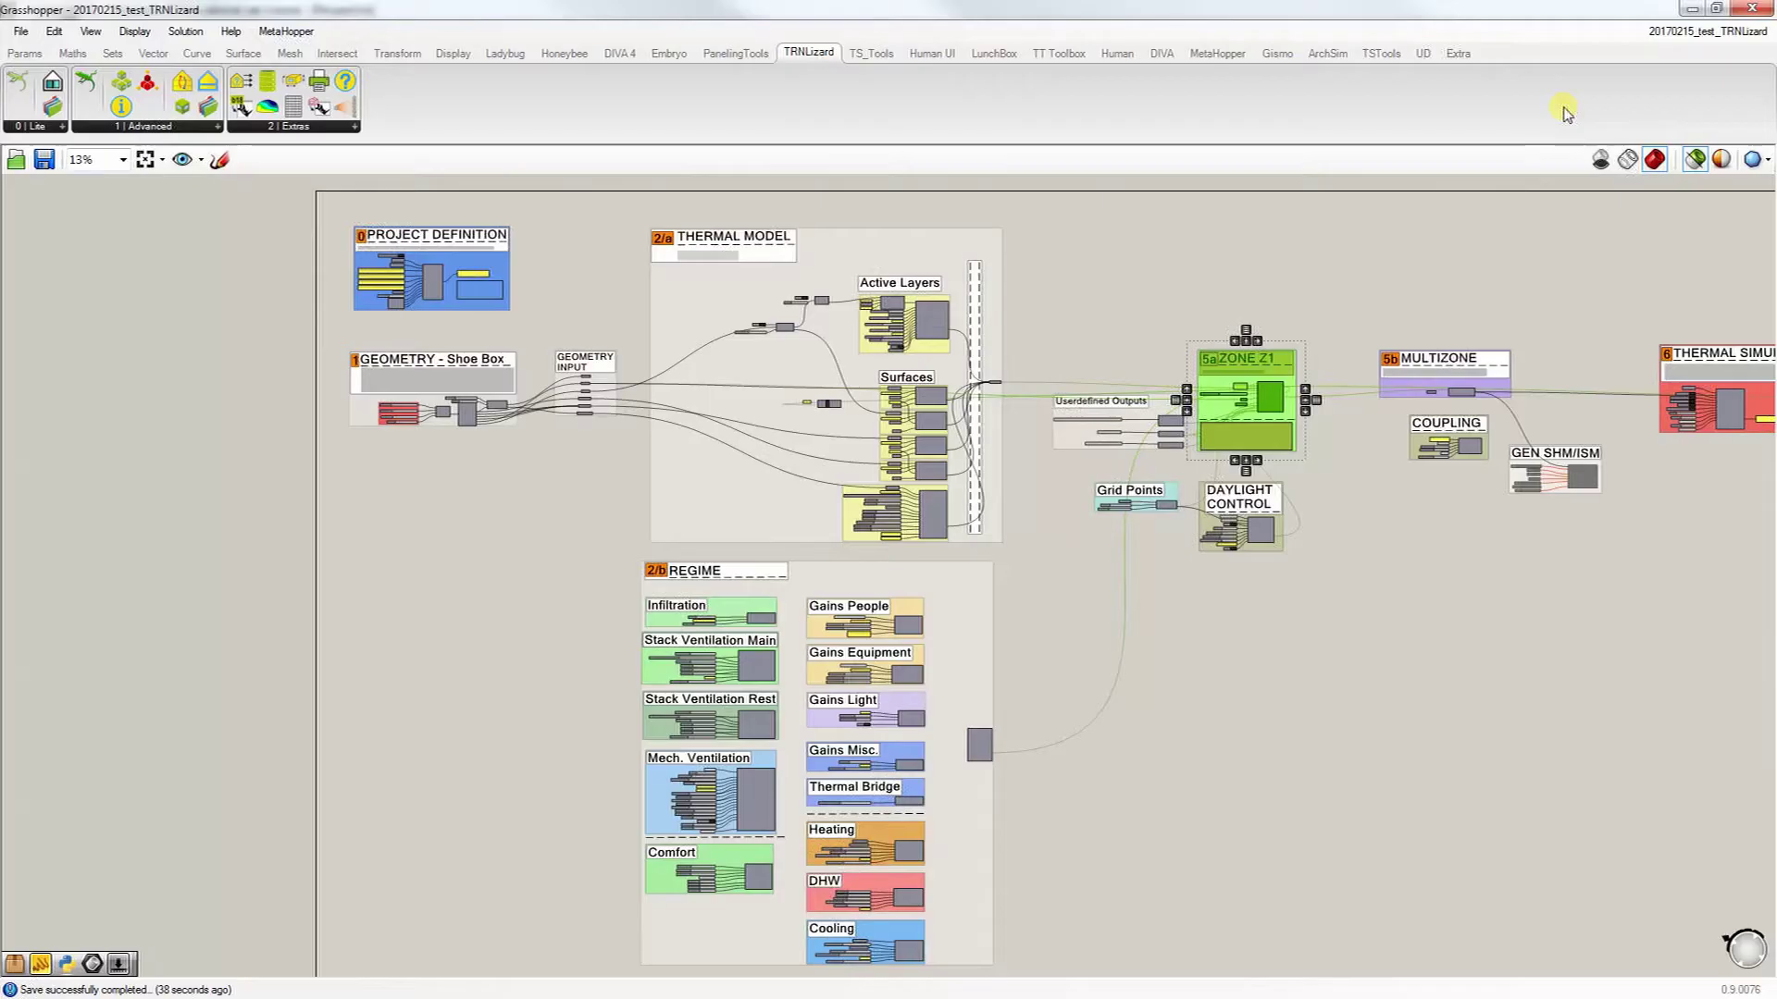
right_click_drag(1475, 463, 1208, 483)
left_click_drag(1107, 348, 1300, 467)
right_click_drag(1582, 661, 1543, 667)
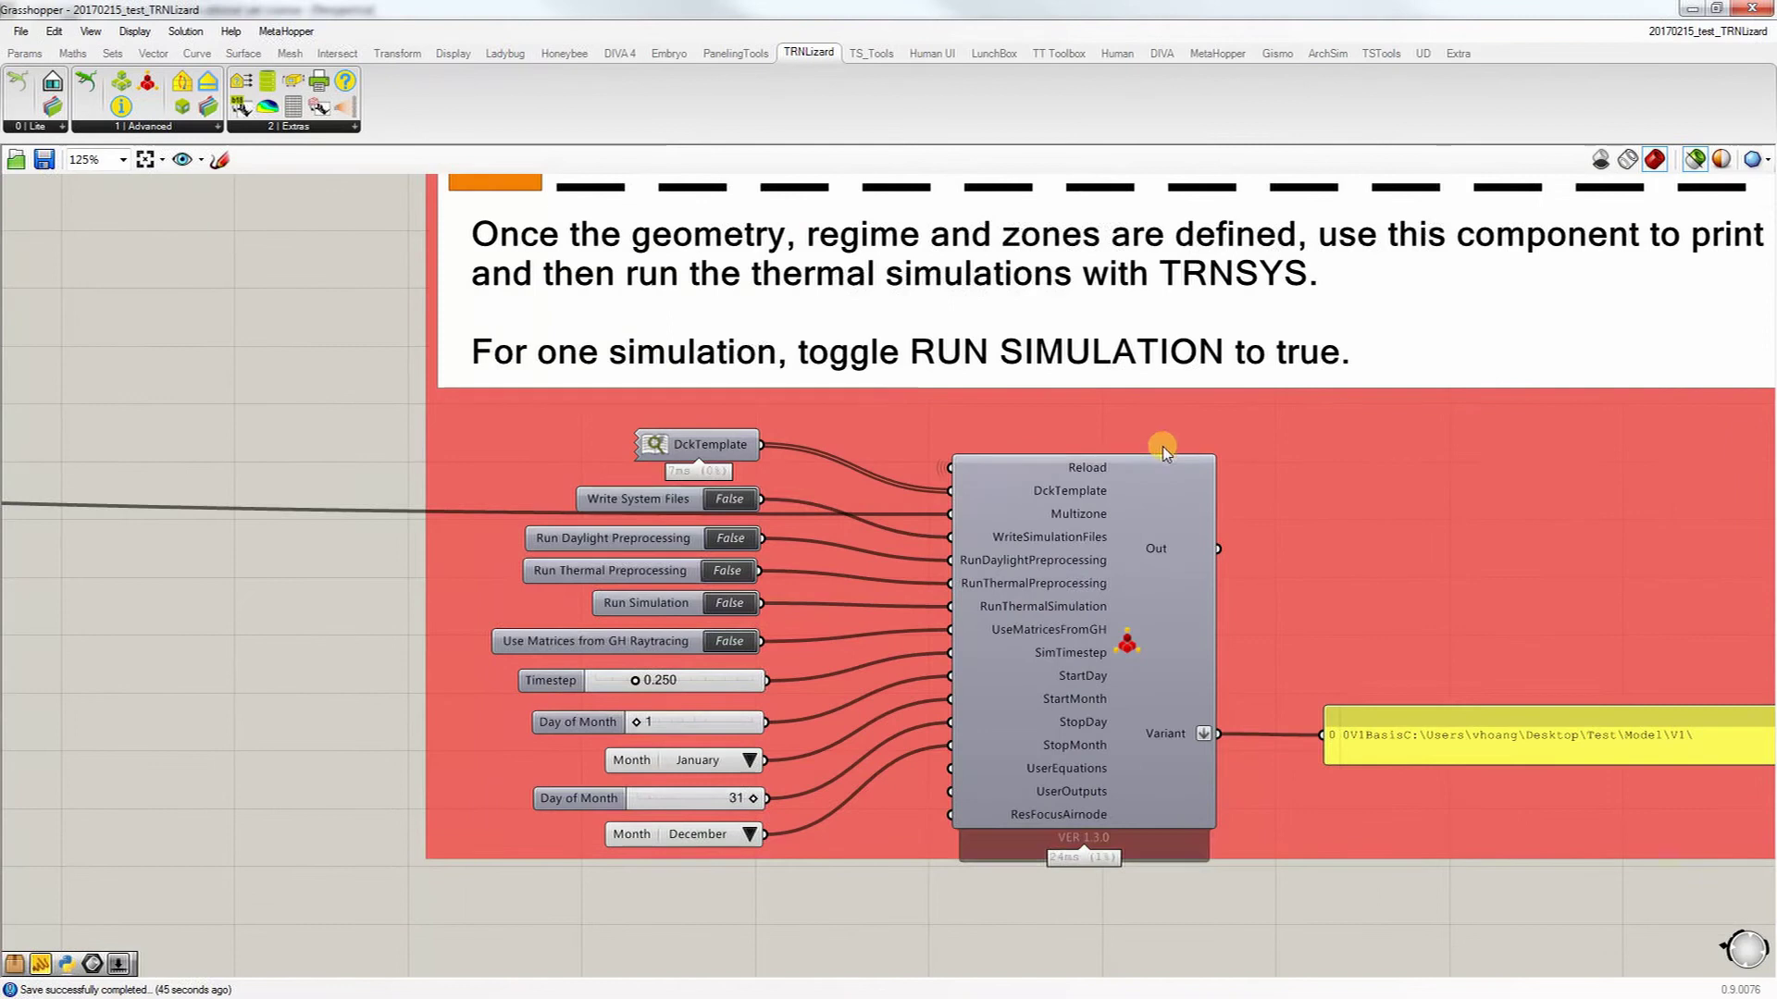
Step: Connect the Write System Files toggle output to the RunThermalSimulation input
left_click(1009, 539)
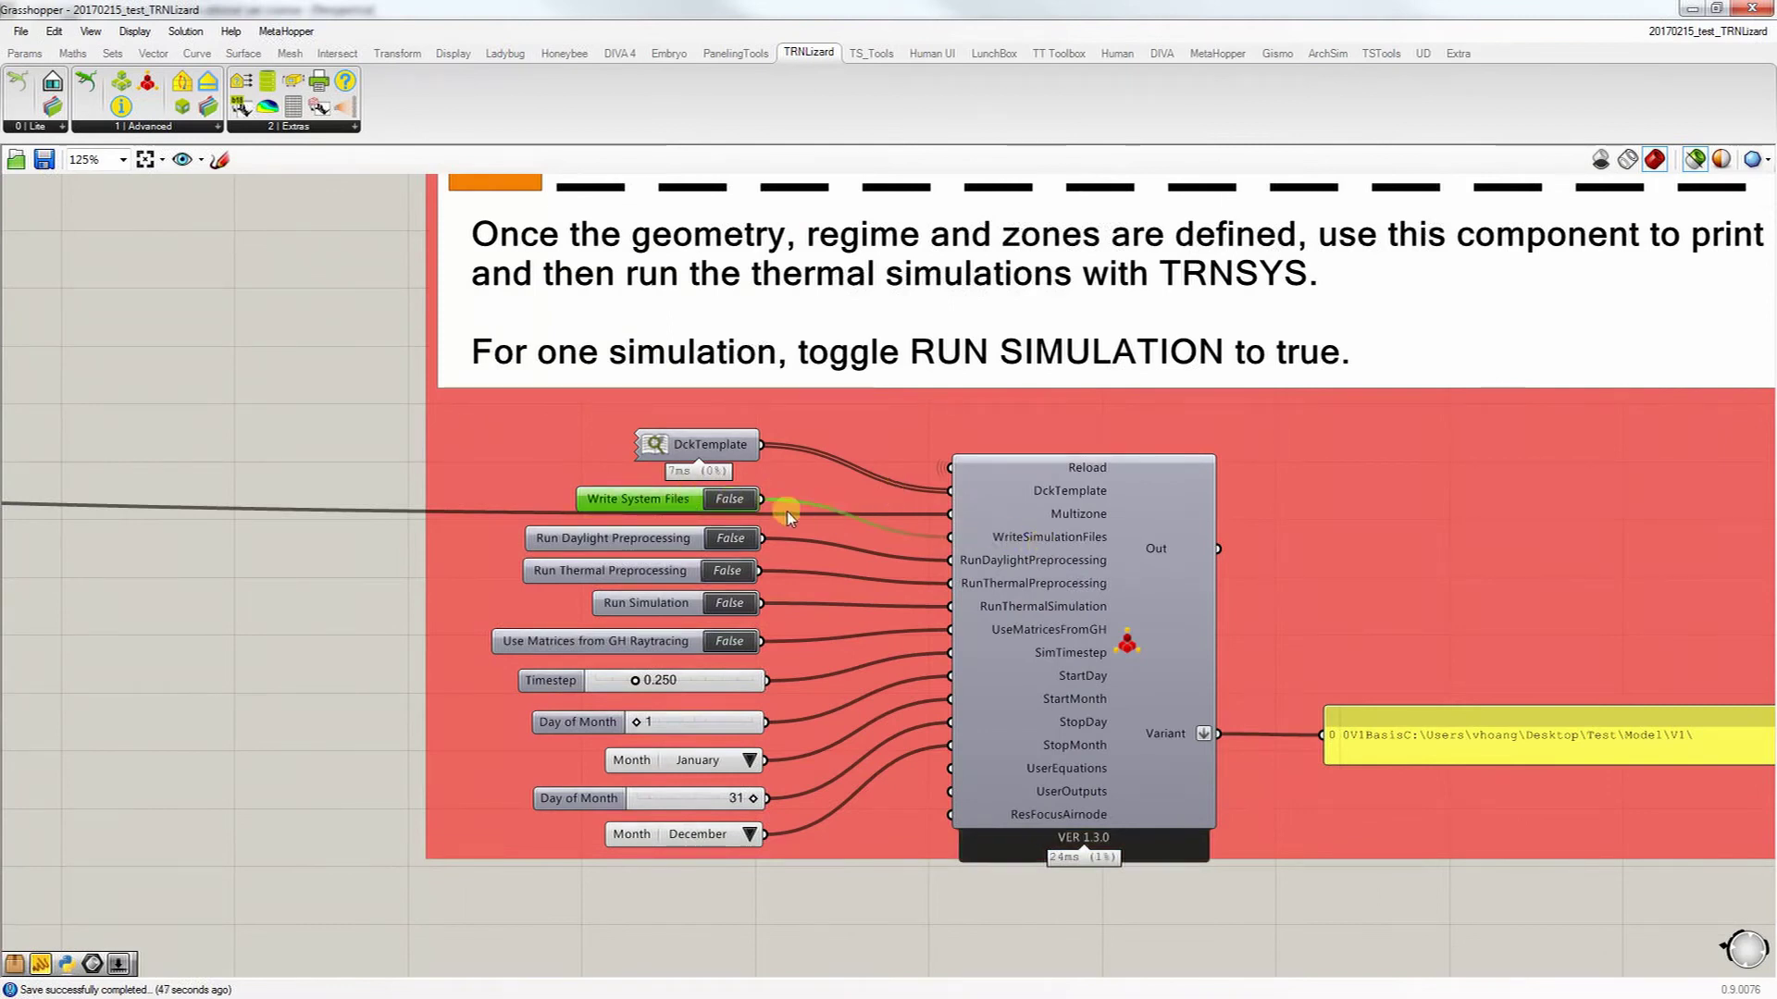
left_click_drag(780, 512, 953, 608)
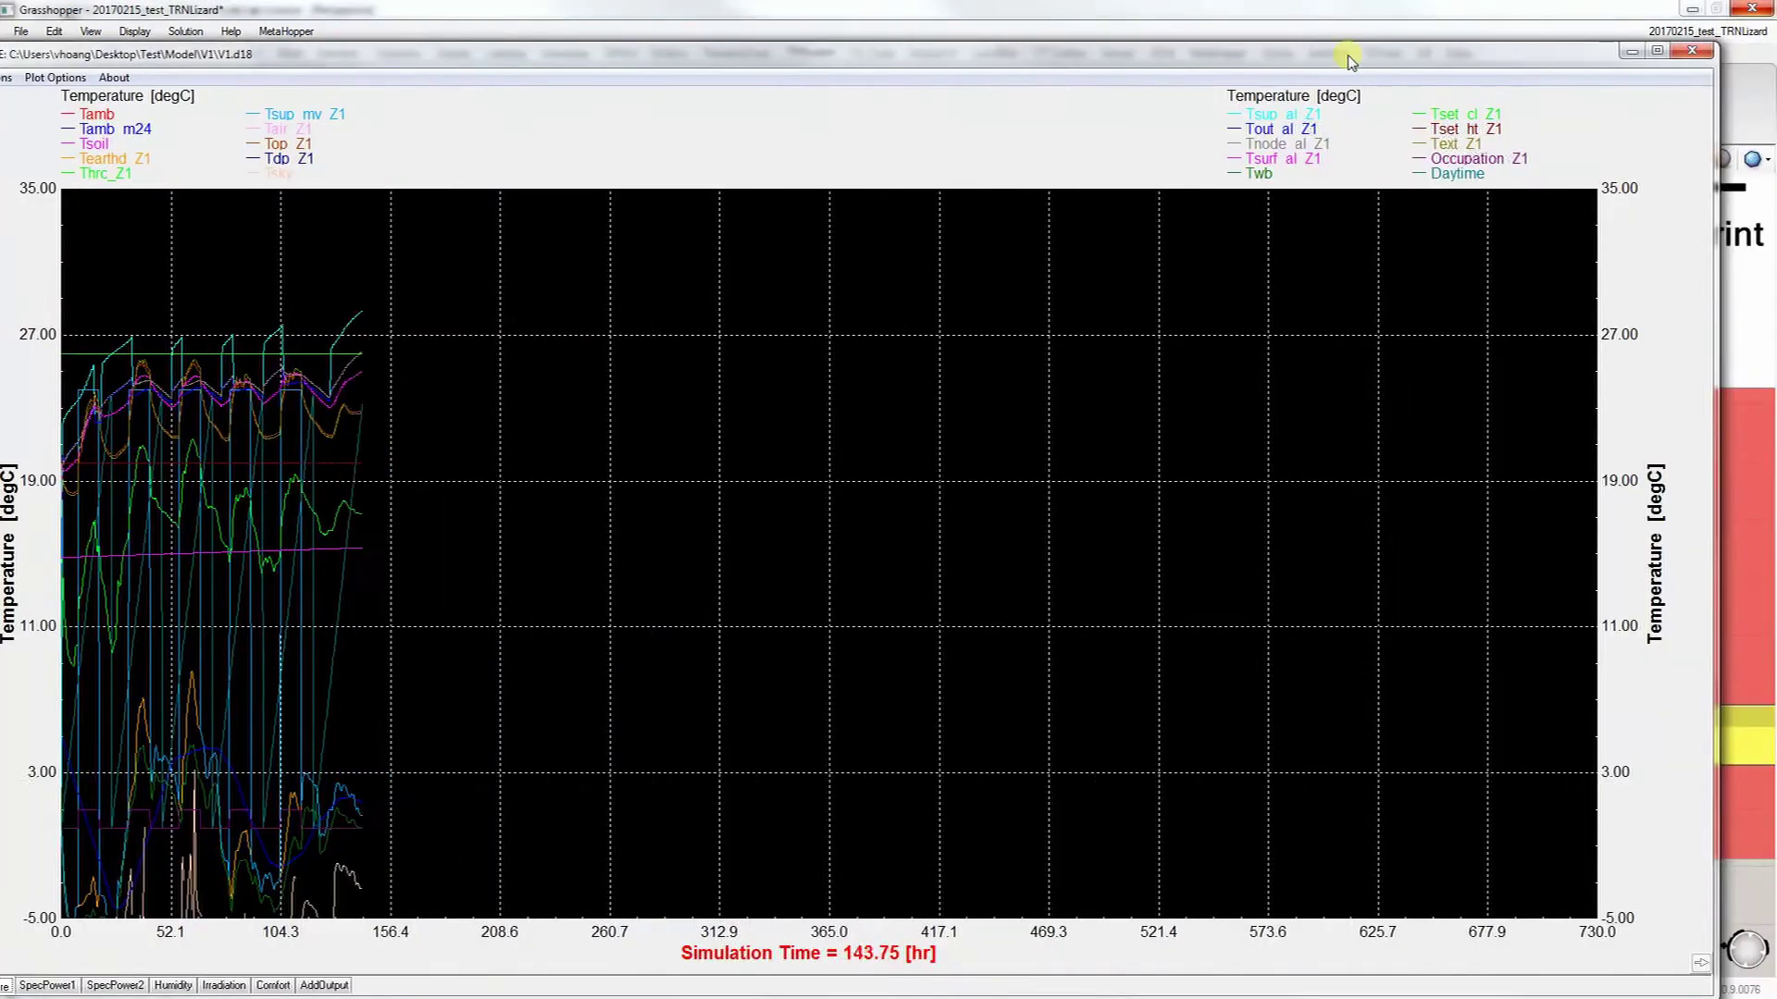
Step: Maximize the TRNEXE plot and give it a white background with thick lines
double_click(1347, 55)
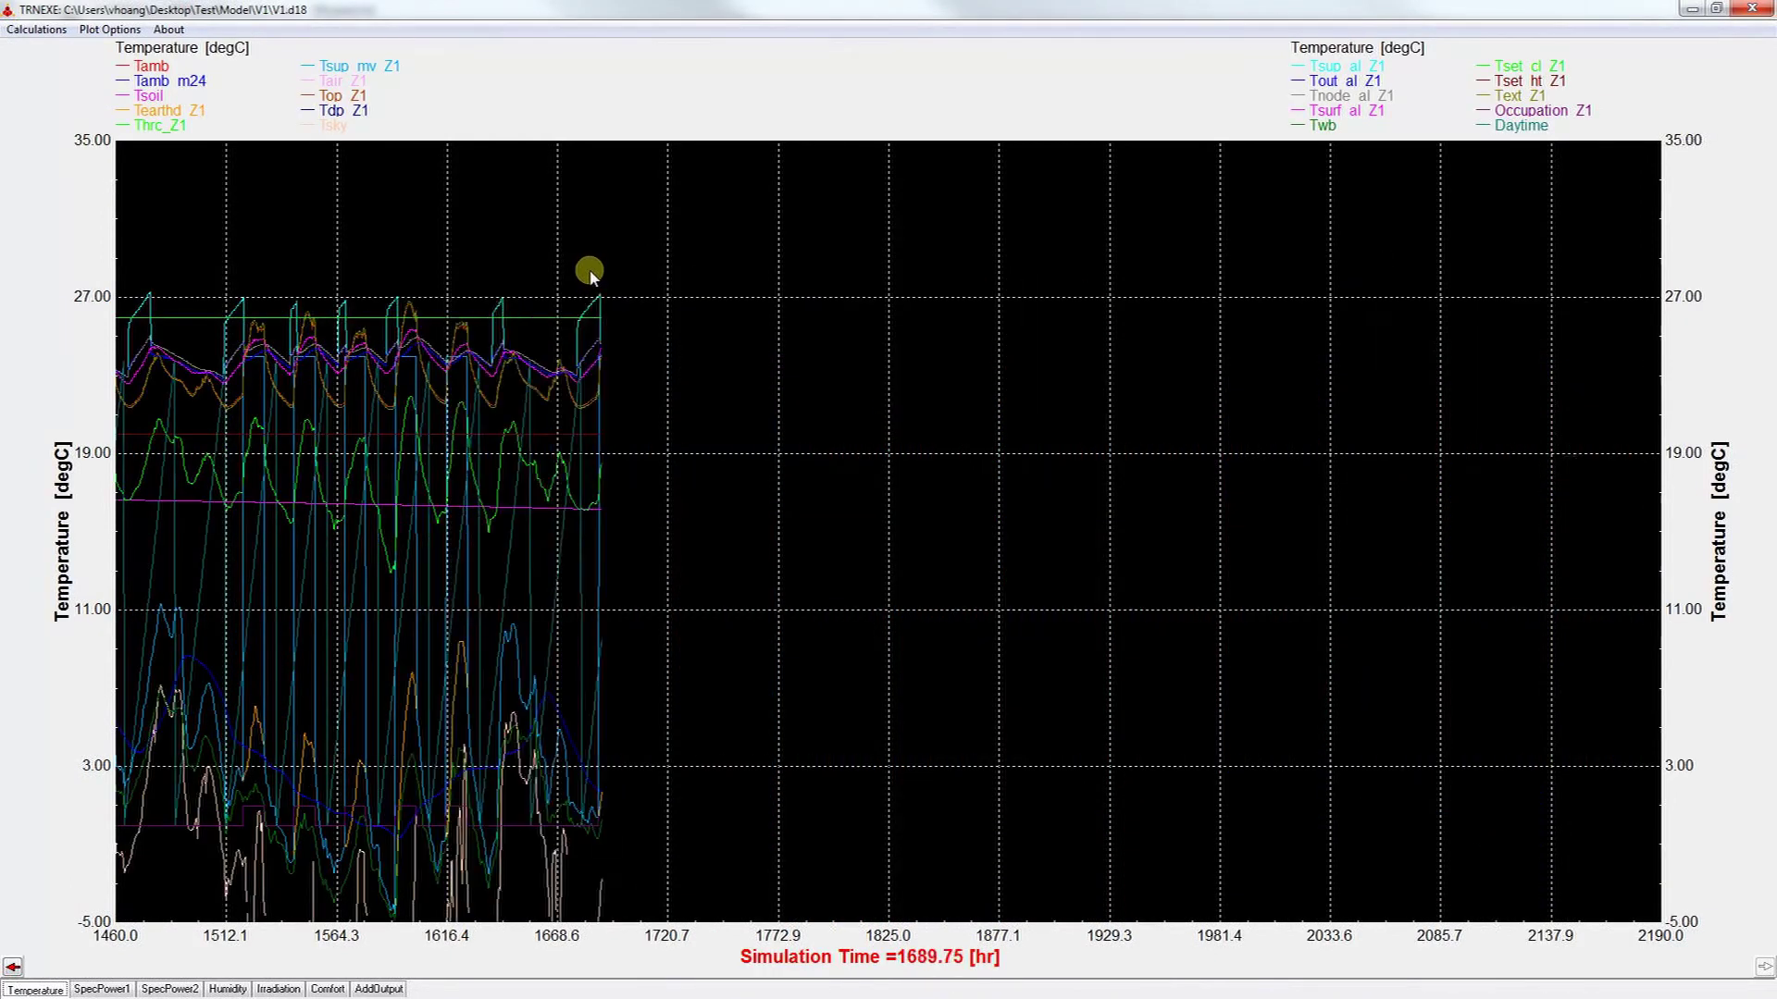
left_click(119, 29)
left_click(128, 72)
left_click(119, 30)
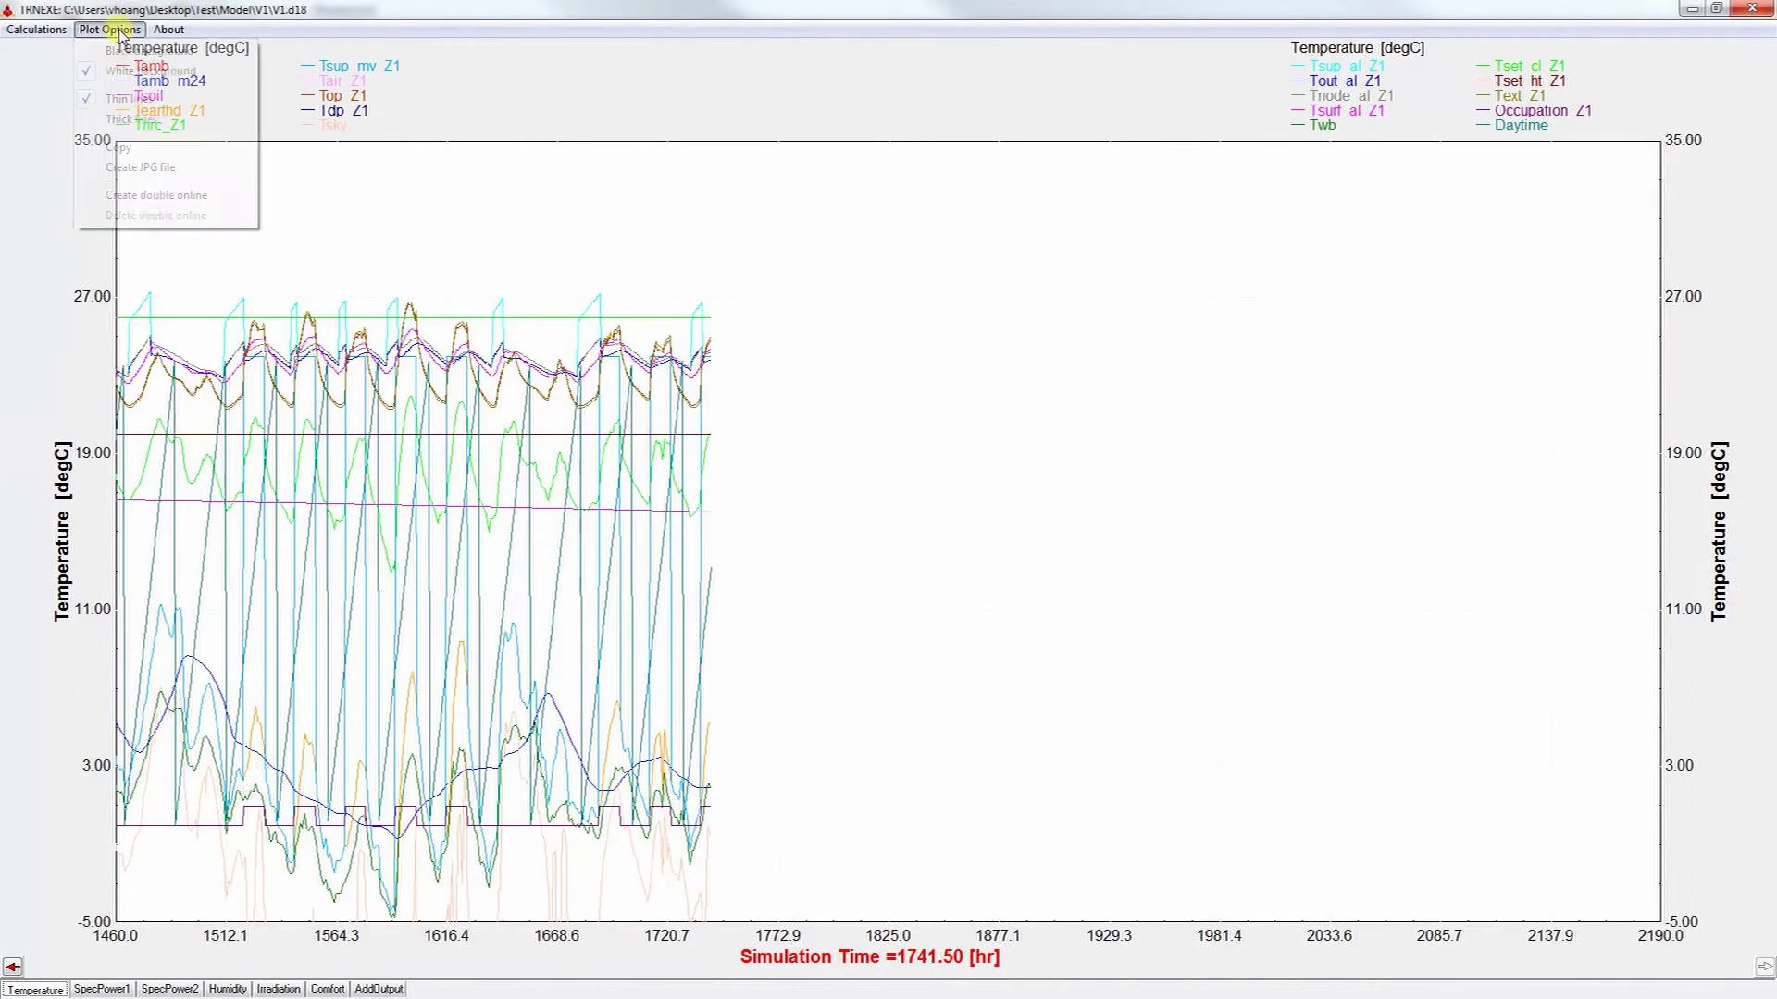
left_click(130, 120)
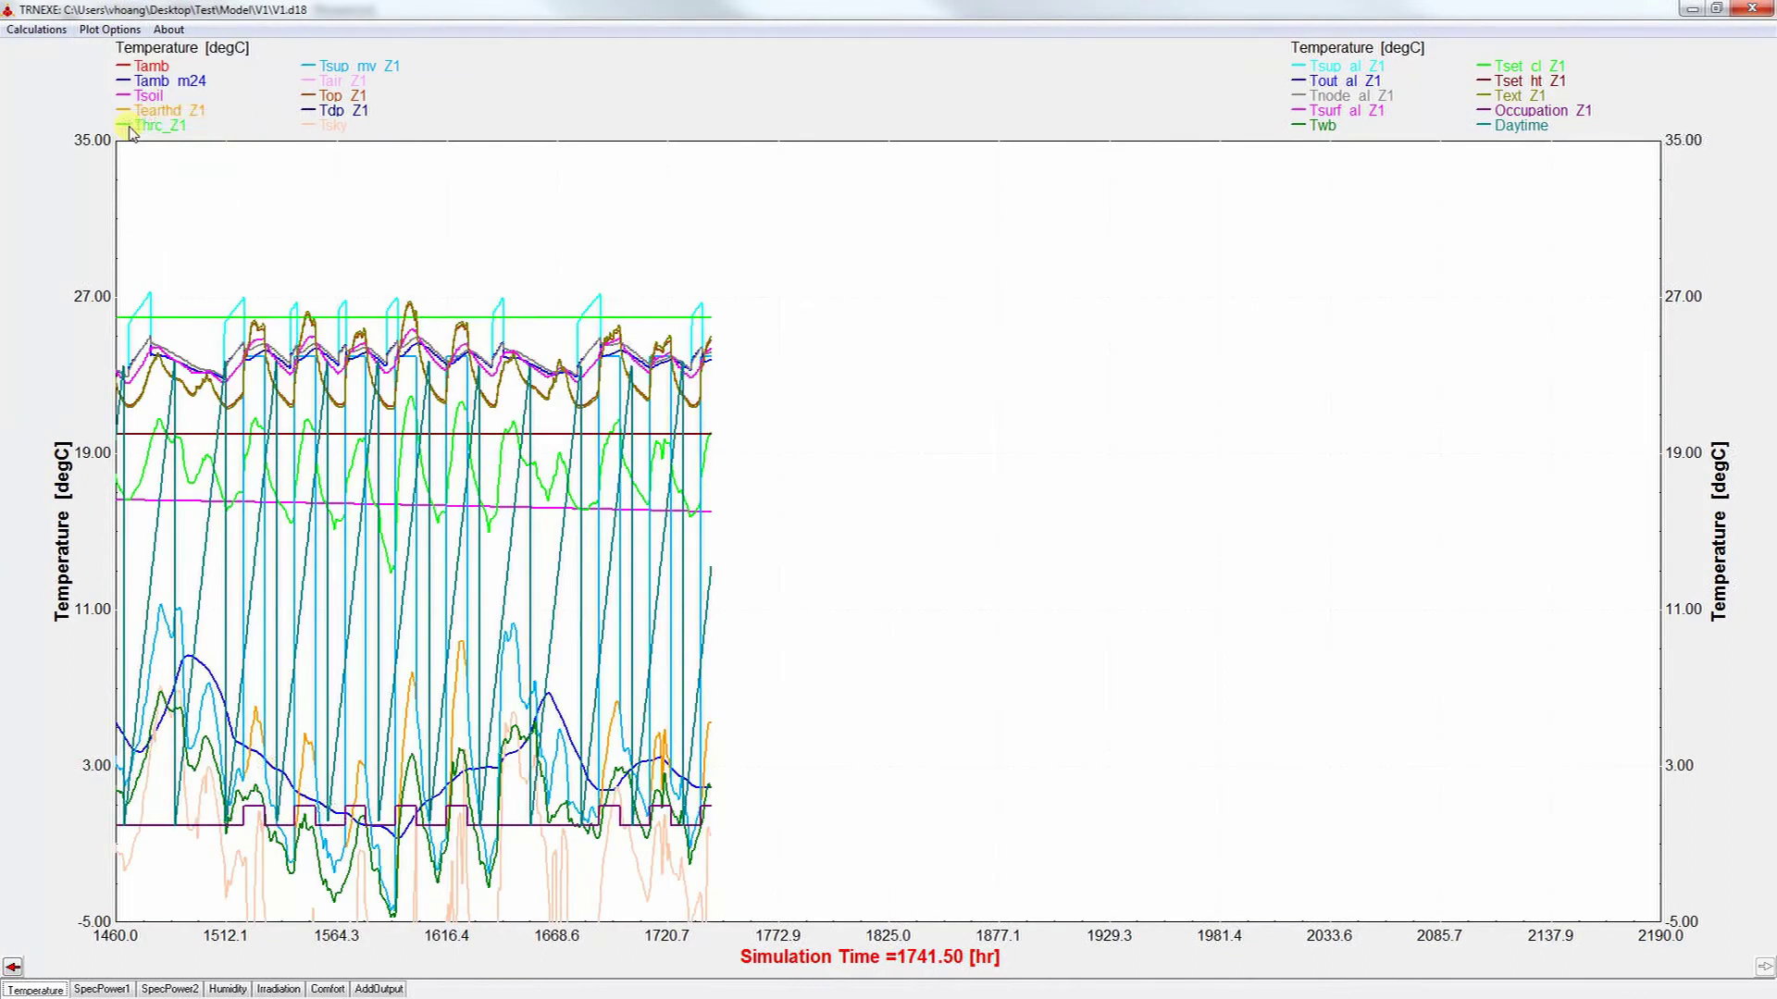
Step: Hide every temperature curve in the legend, from Tamb through Daytime
left_click(153, 67)
left_click(157, 81)
left_click(148, 95)
left_click(157, 110)
left_click(153, 125)
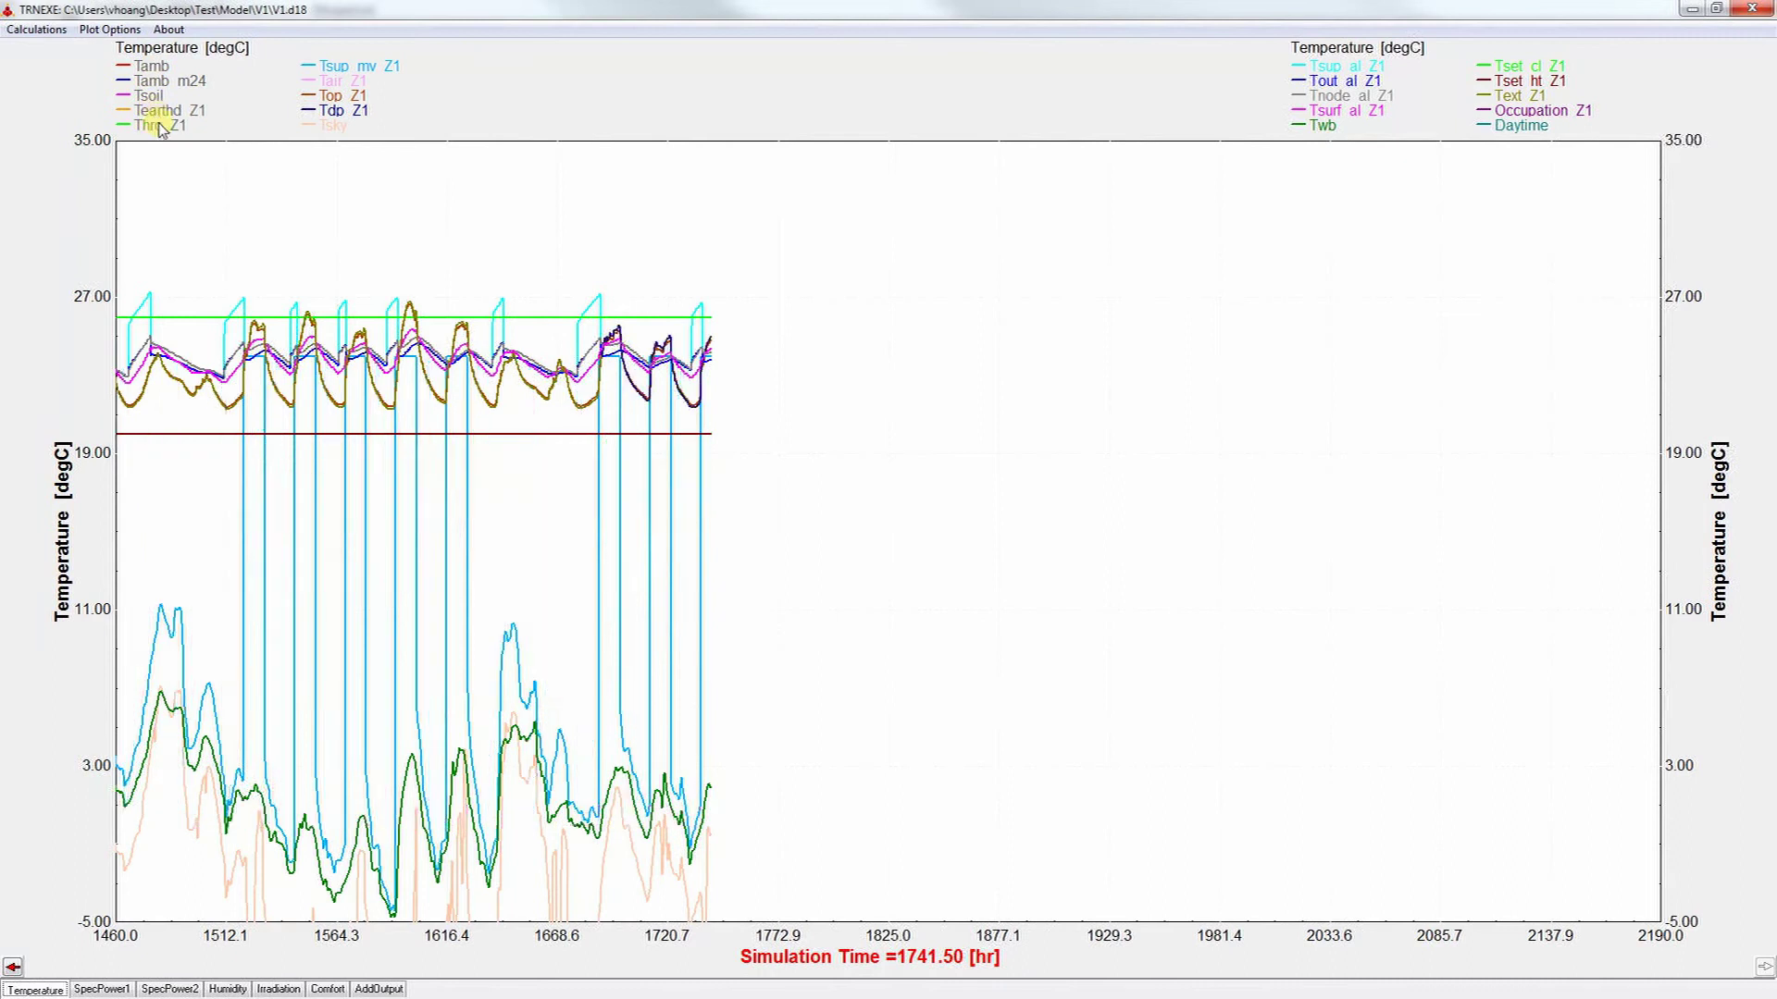
left_click(333, 68)
left_click(333, 82)
left_click(333, 96)
left_click(333, 111)
left_click(333, 126)
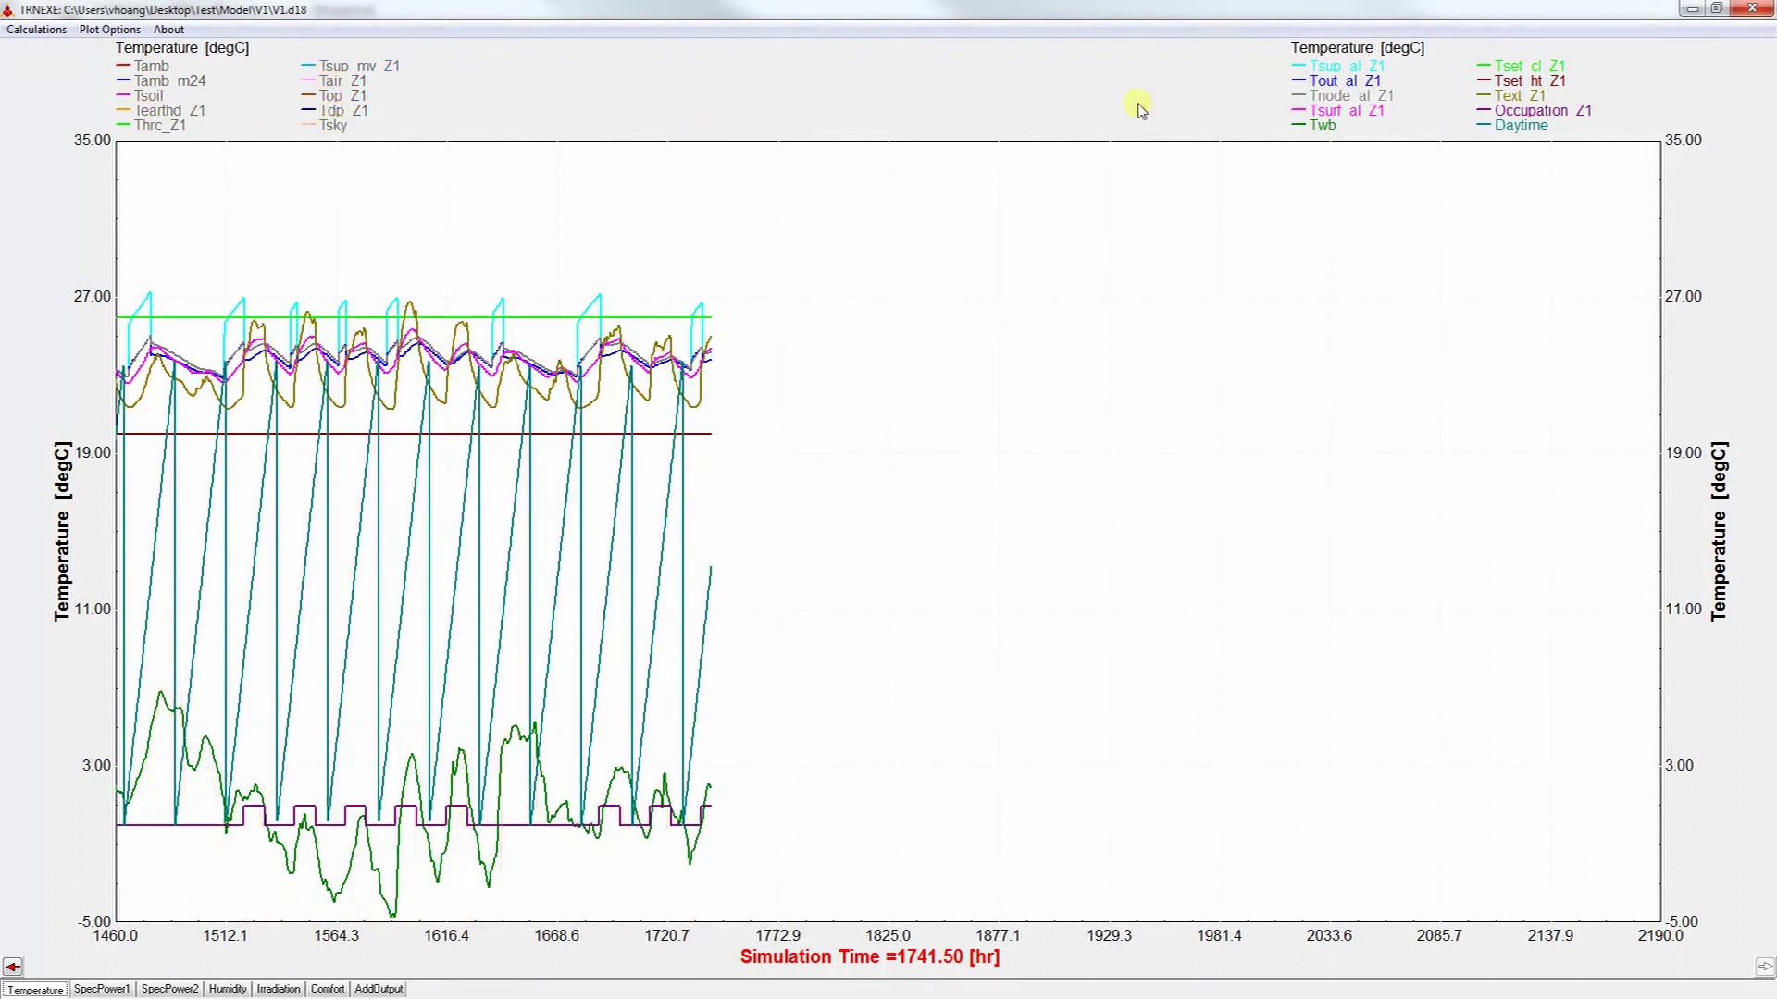
left_click(1367, 69)
left_click(1347, 81)
left_click(1351, 96)
left_click(1349, 111)
left_click(1323, 125)
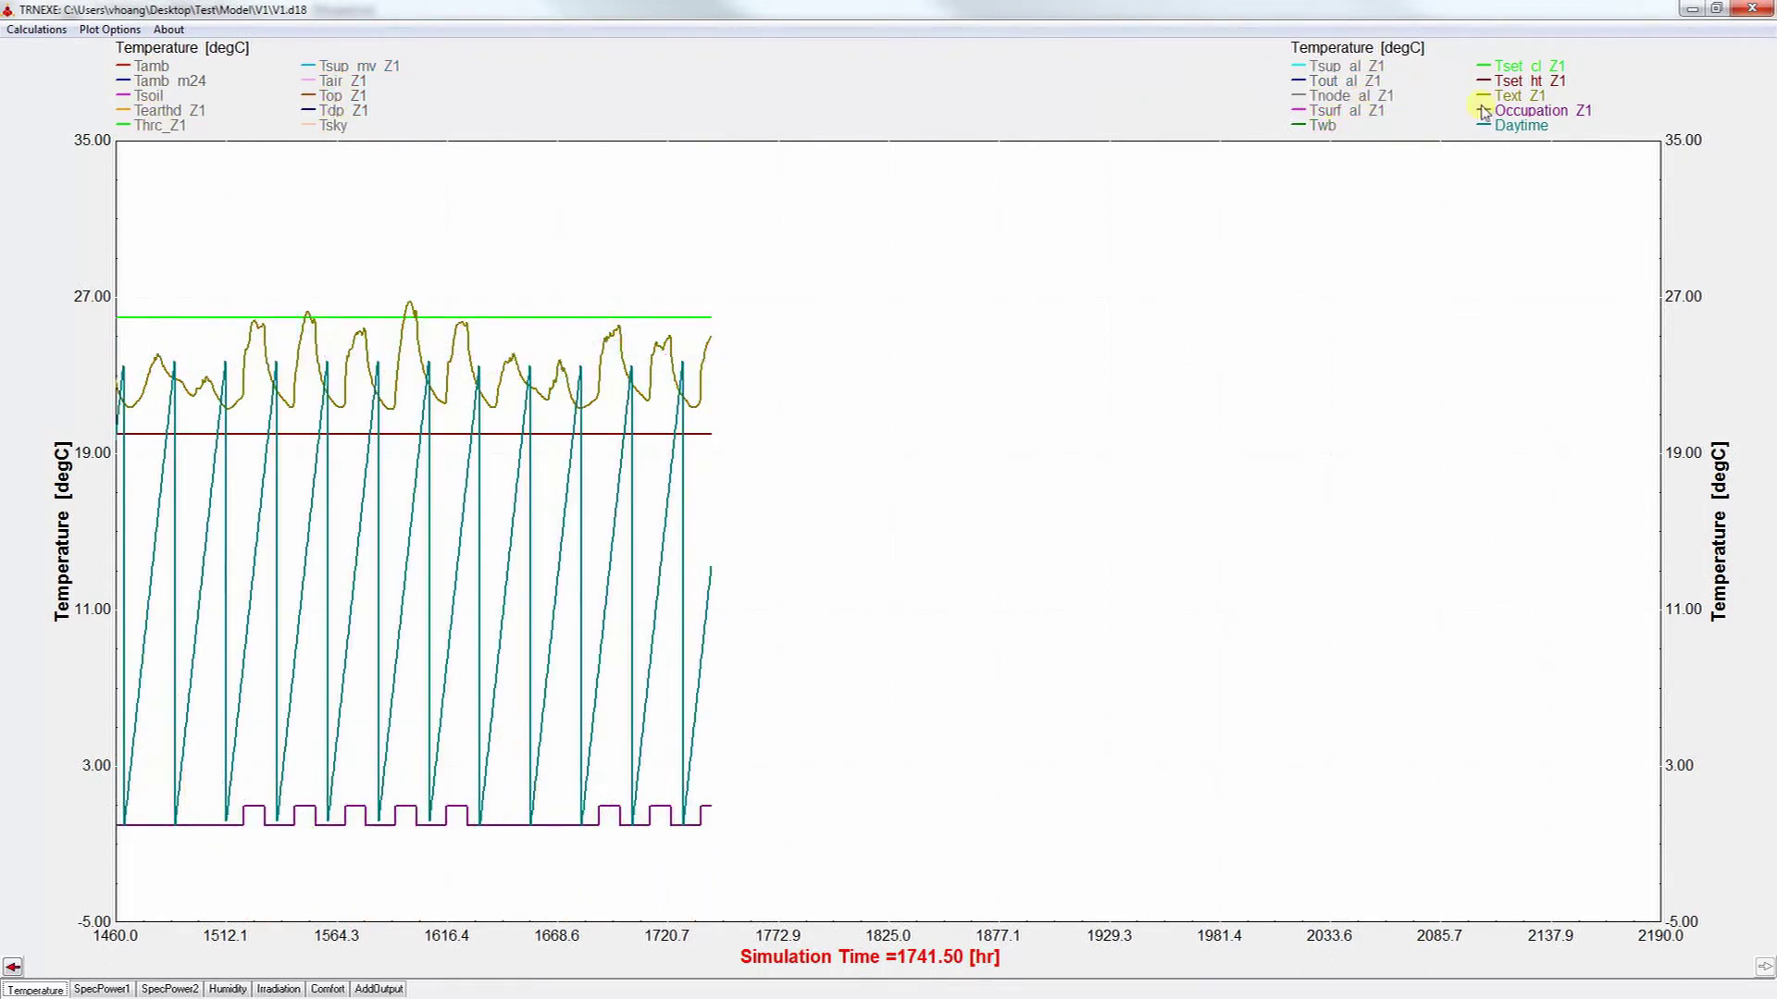
left_click(1517, 68)
left_click(1518, 81)
left_click(1517, 96)
left_click(1518, 111)
left_click(1518, 126)
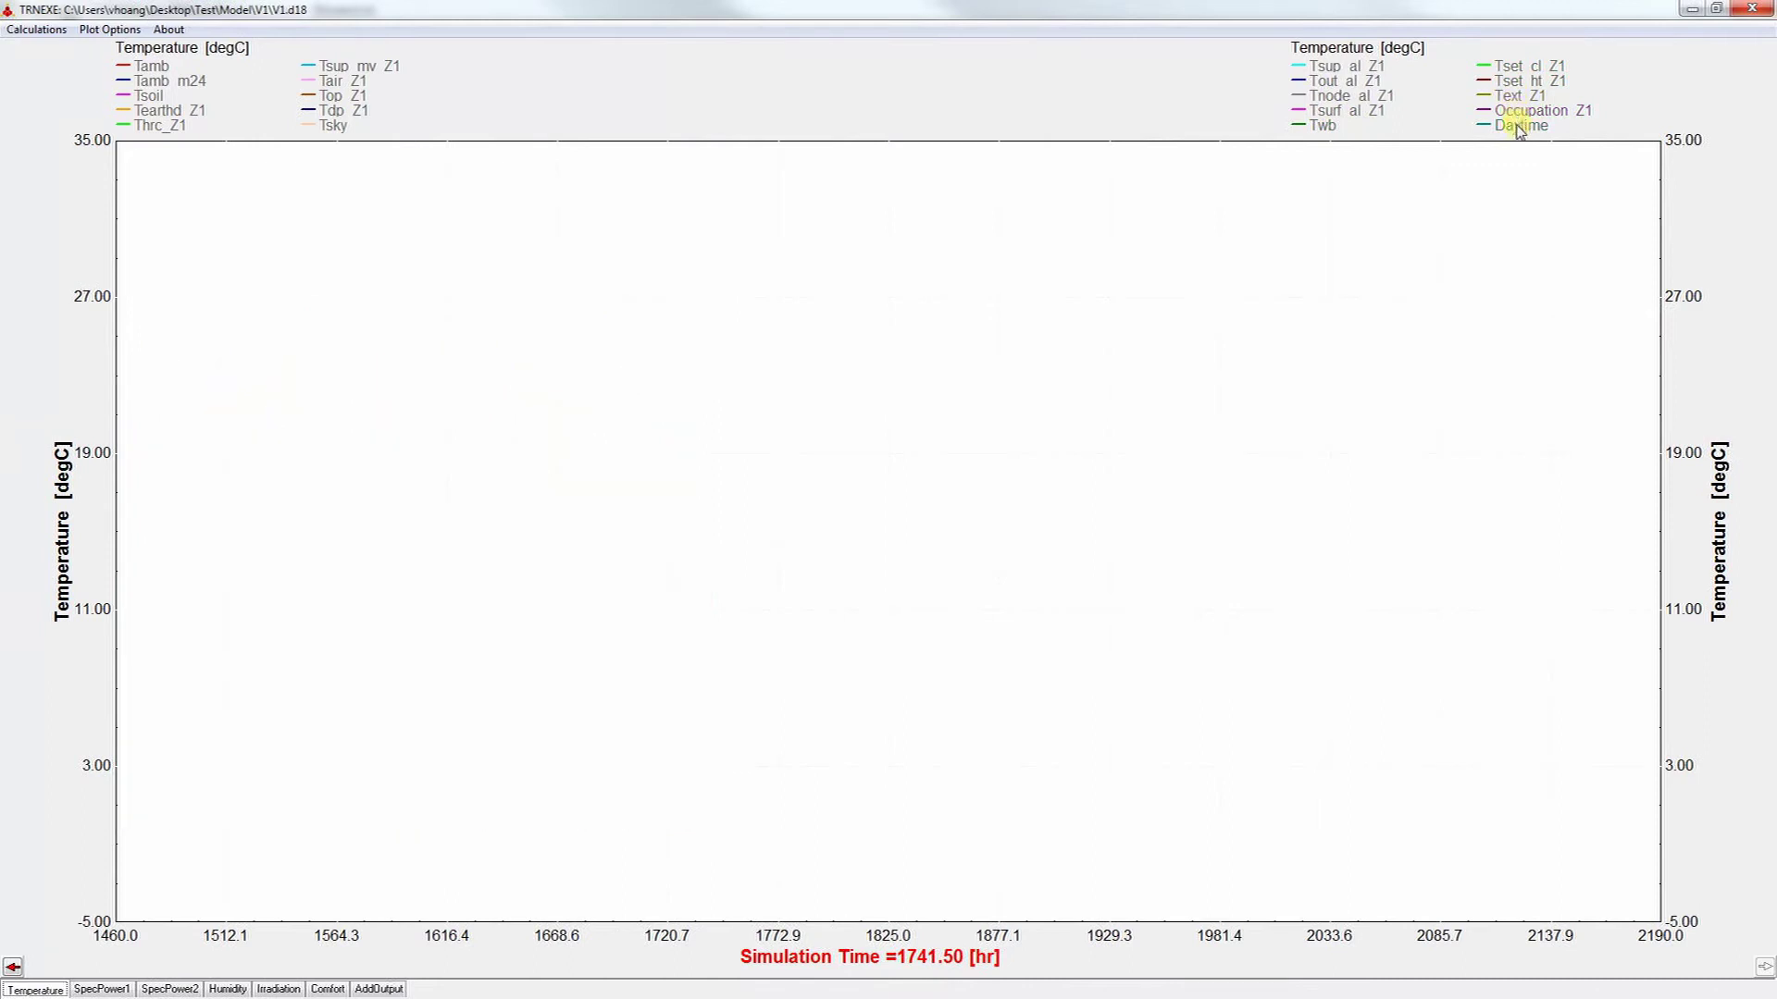
Step: Show Occupation Z1, Tamb, Top Z1 and the Tset cl/ht Z1 setpoint curves again
left_click(1519, 111)
left_click(163, 69)
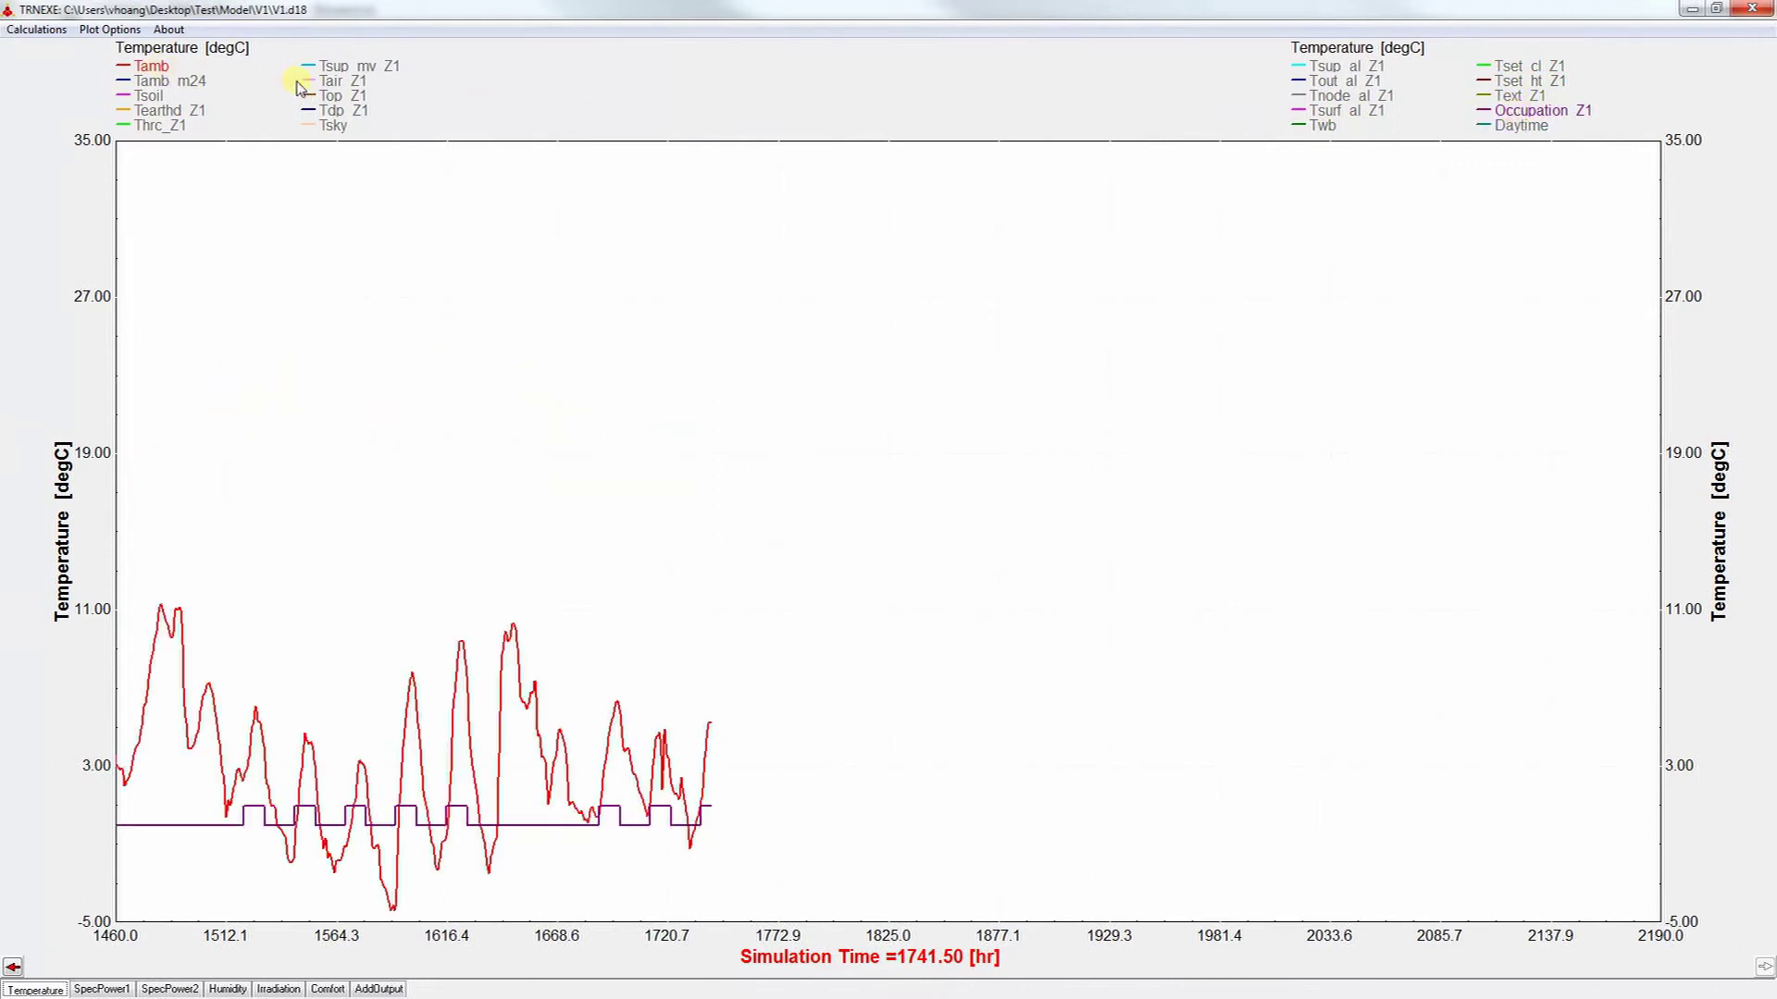
left_click(340, 98)
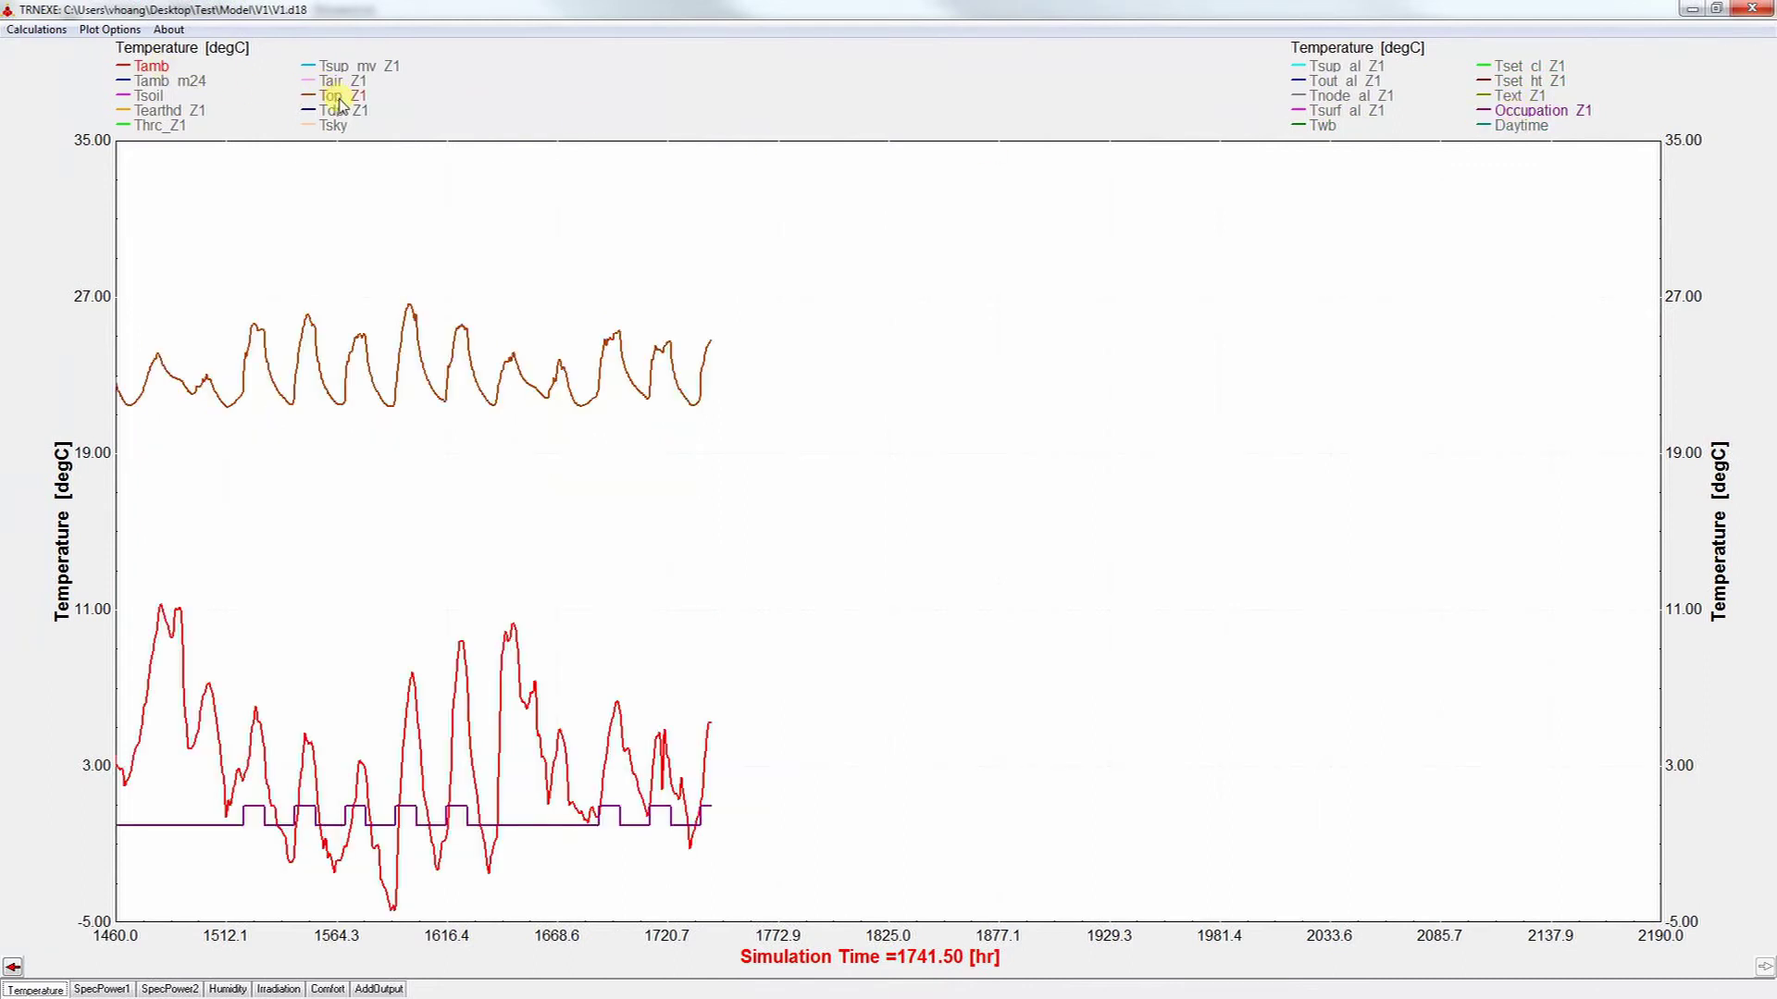
left_click(1485, 67)
left_click(1490, 81)
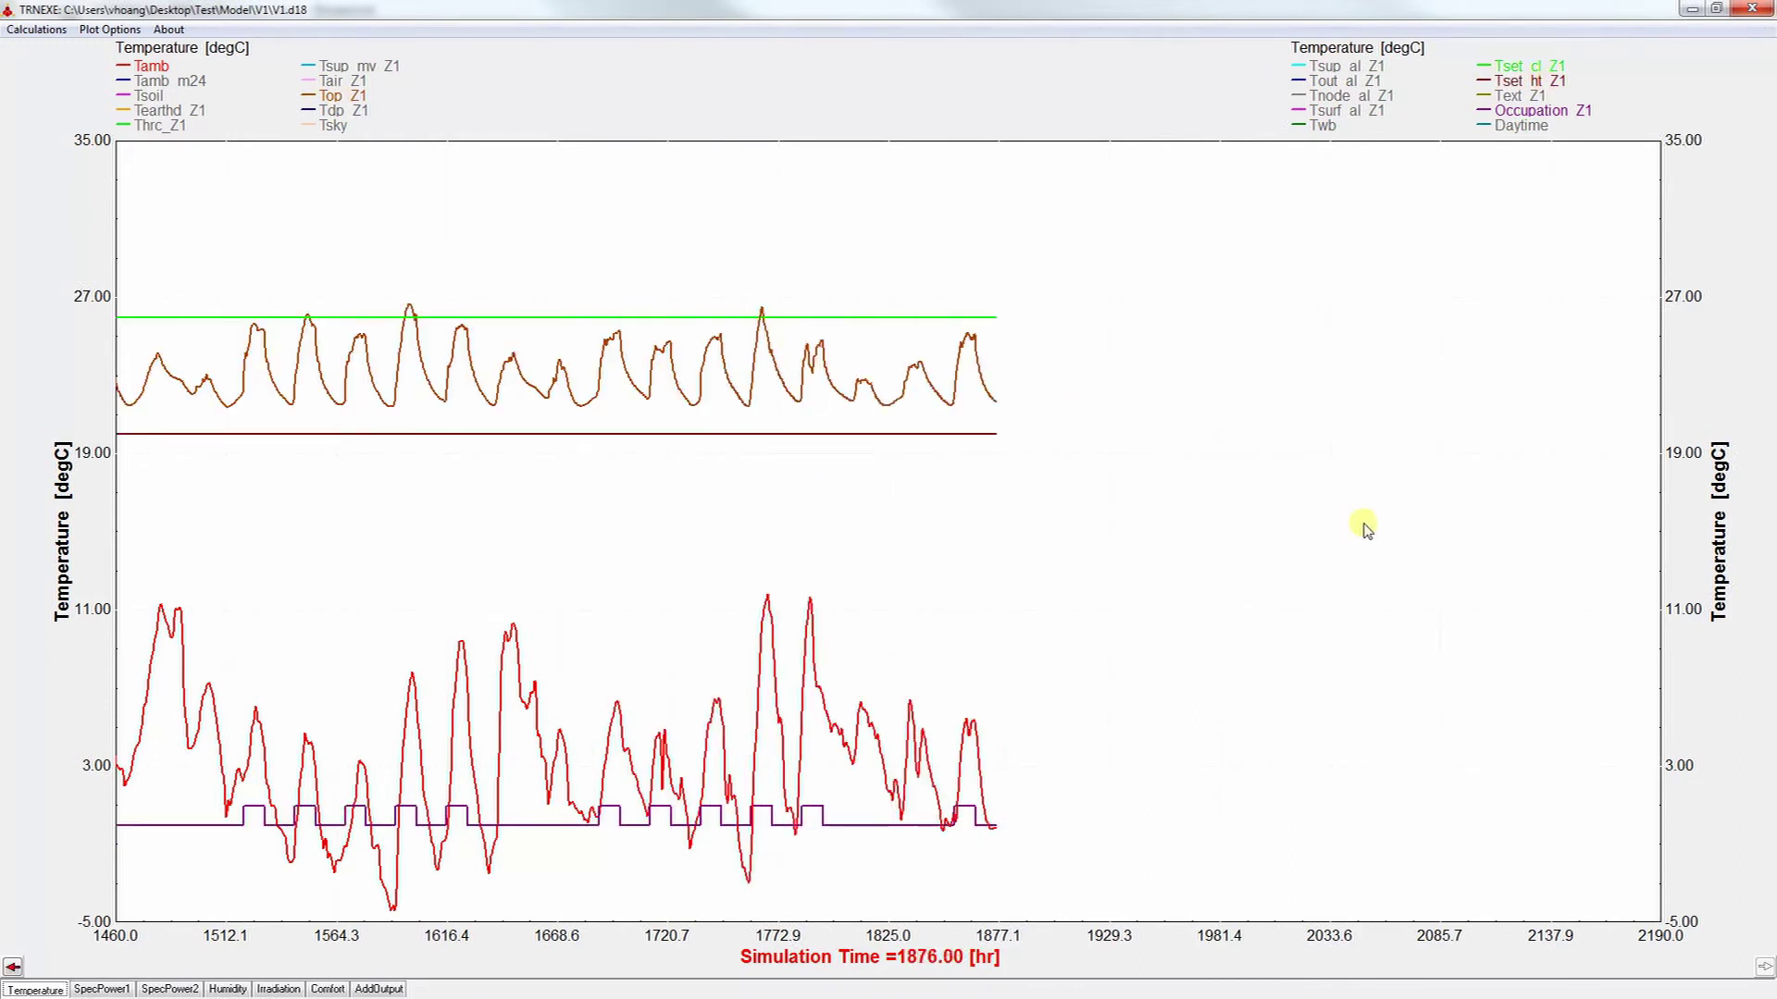
Step: Browse the SpecPower1, SpecPower2, humidity, irradiation, comfort and AddOutput plots, then return to Temperature
left_click(133, 989)
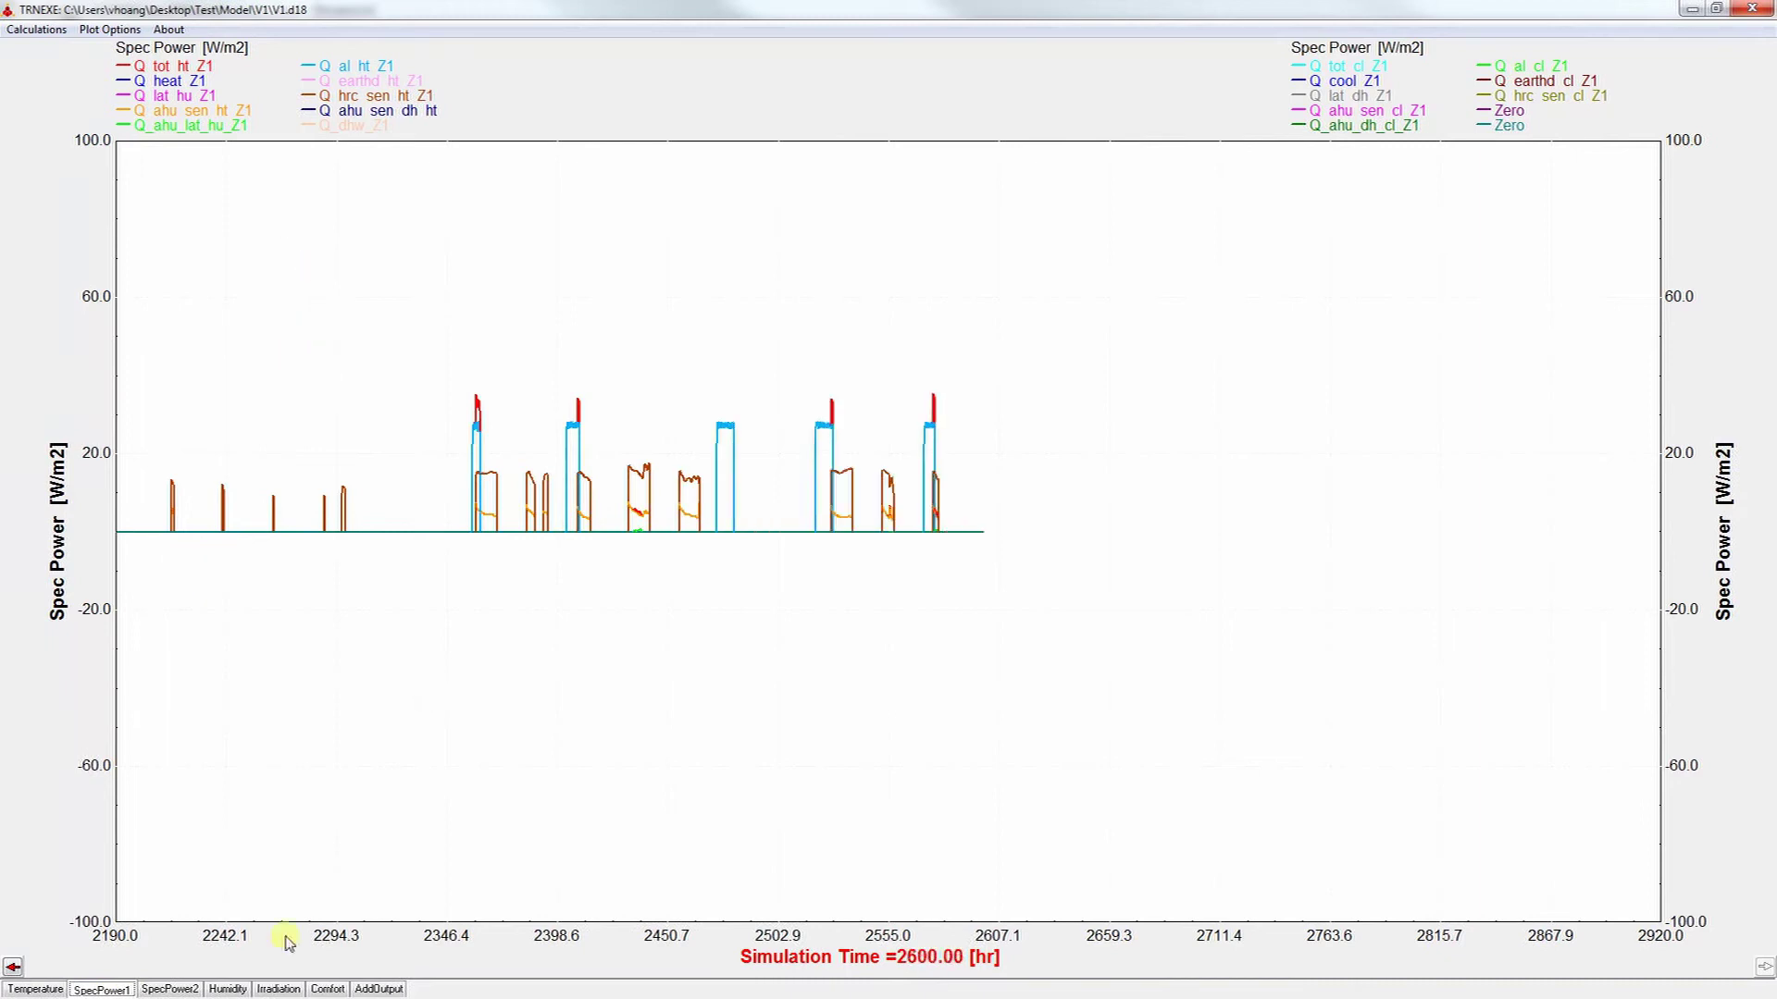
left_click(176, 989)
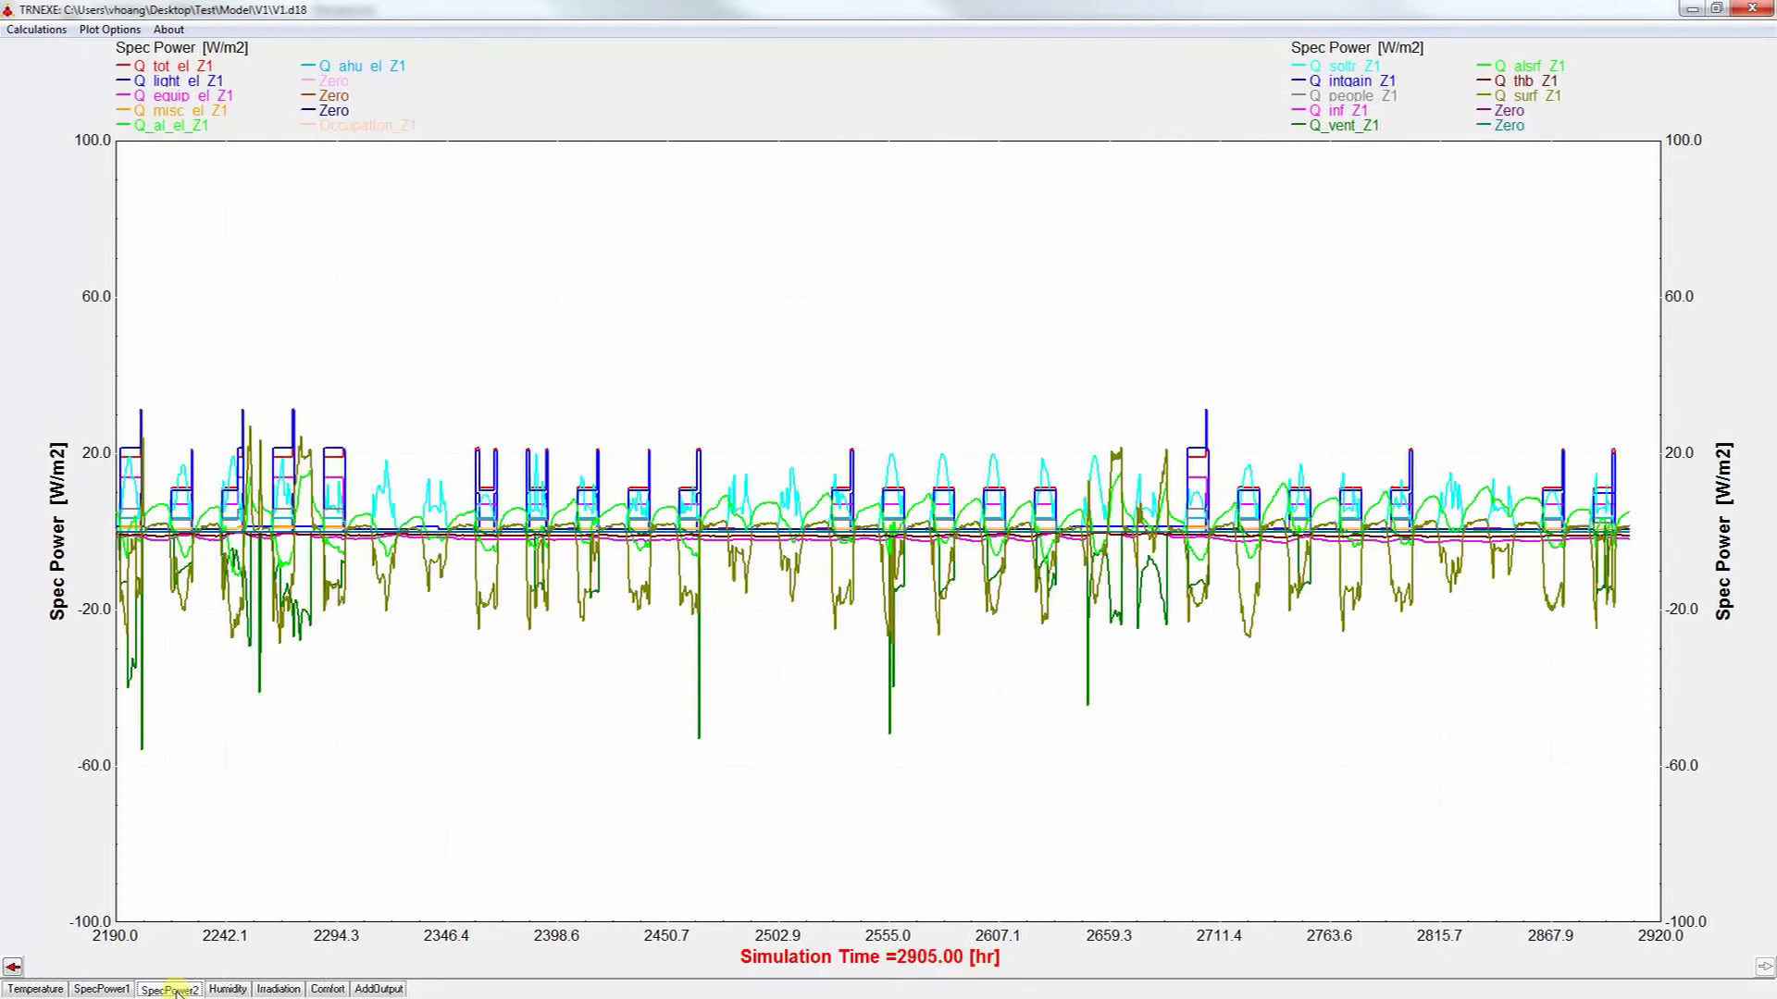
left_click(229, 990)
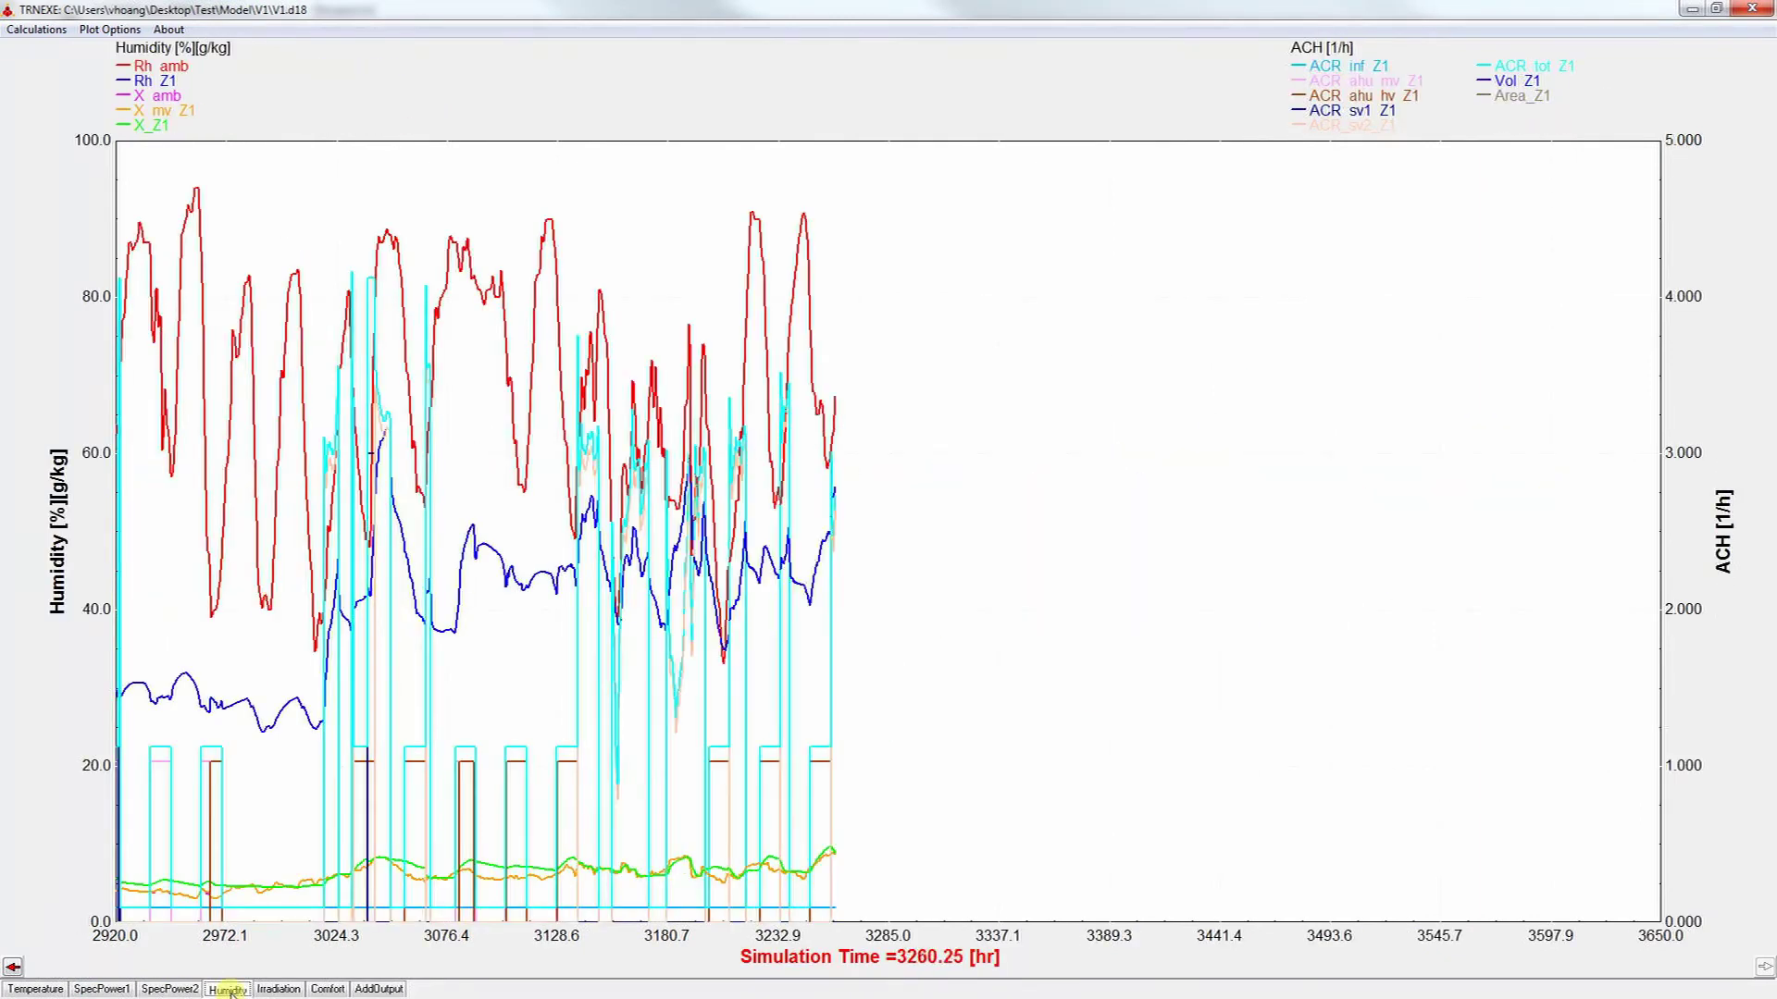
left_click(287, 990)
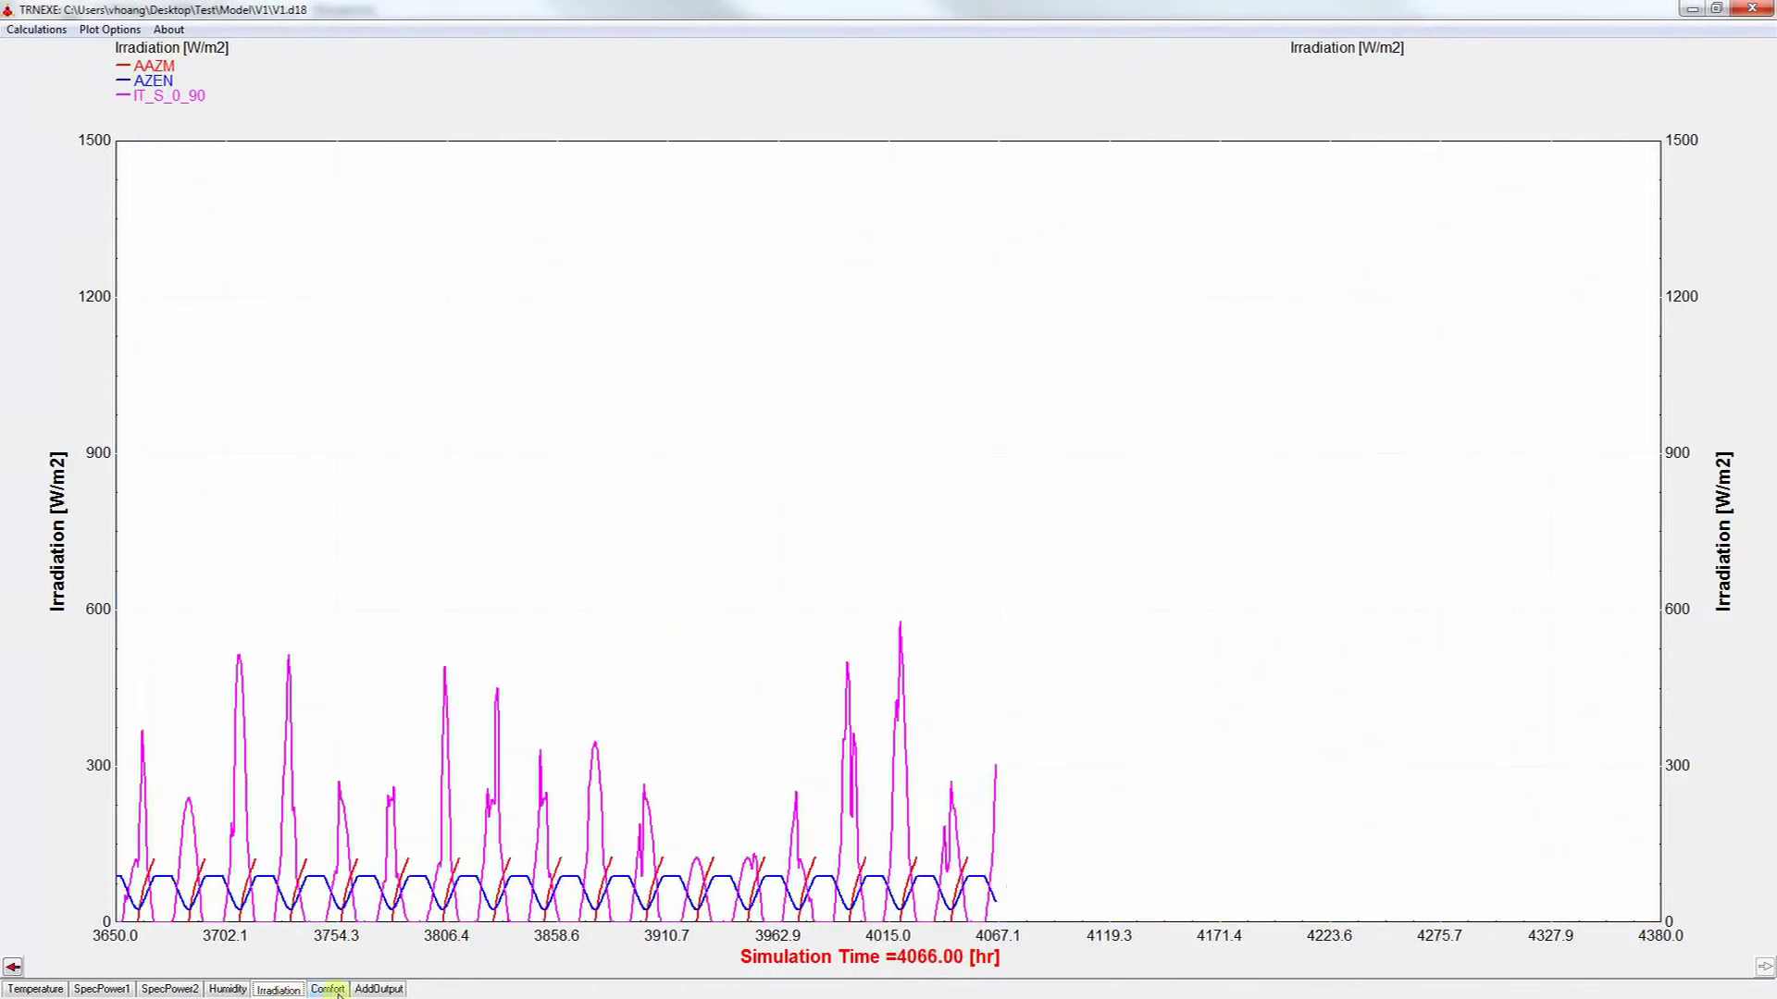
left_click(333, 990)
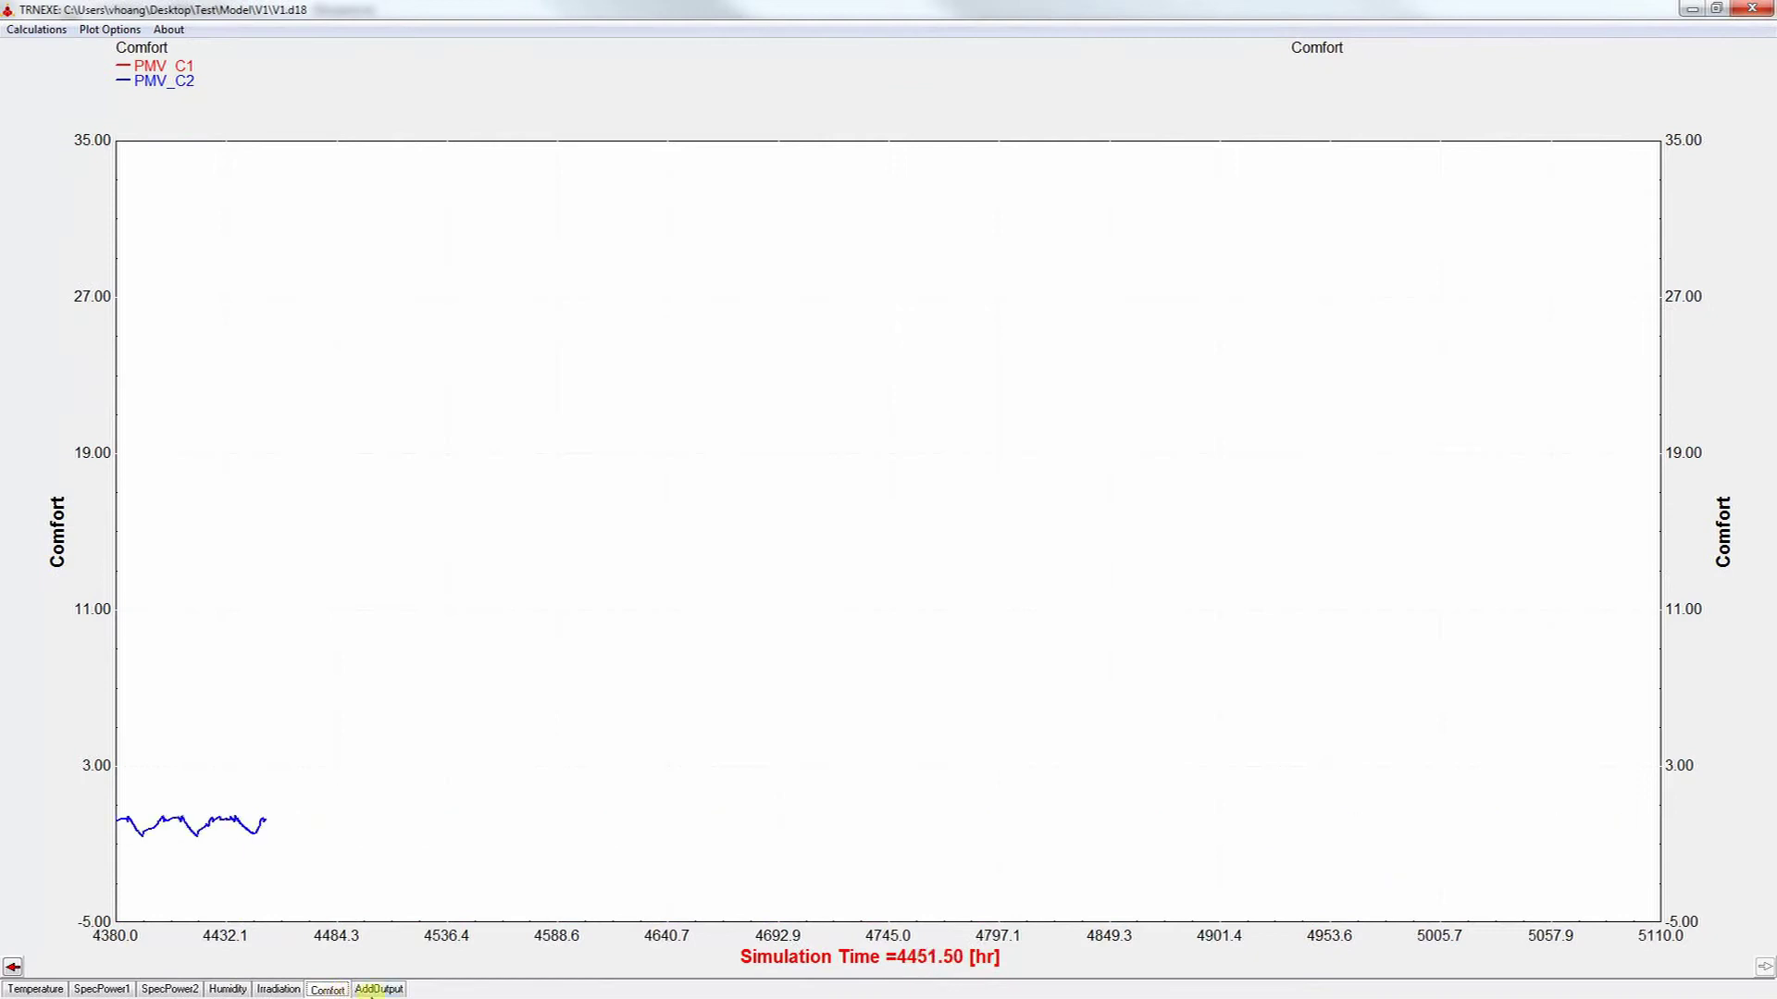
left_click(393, 990)
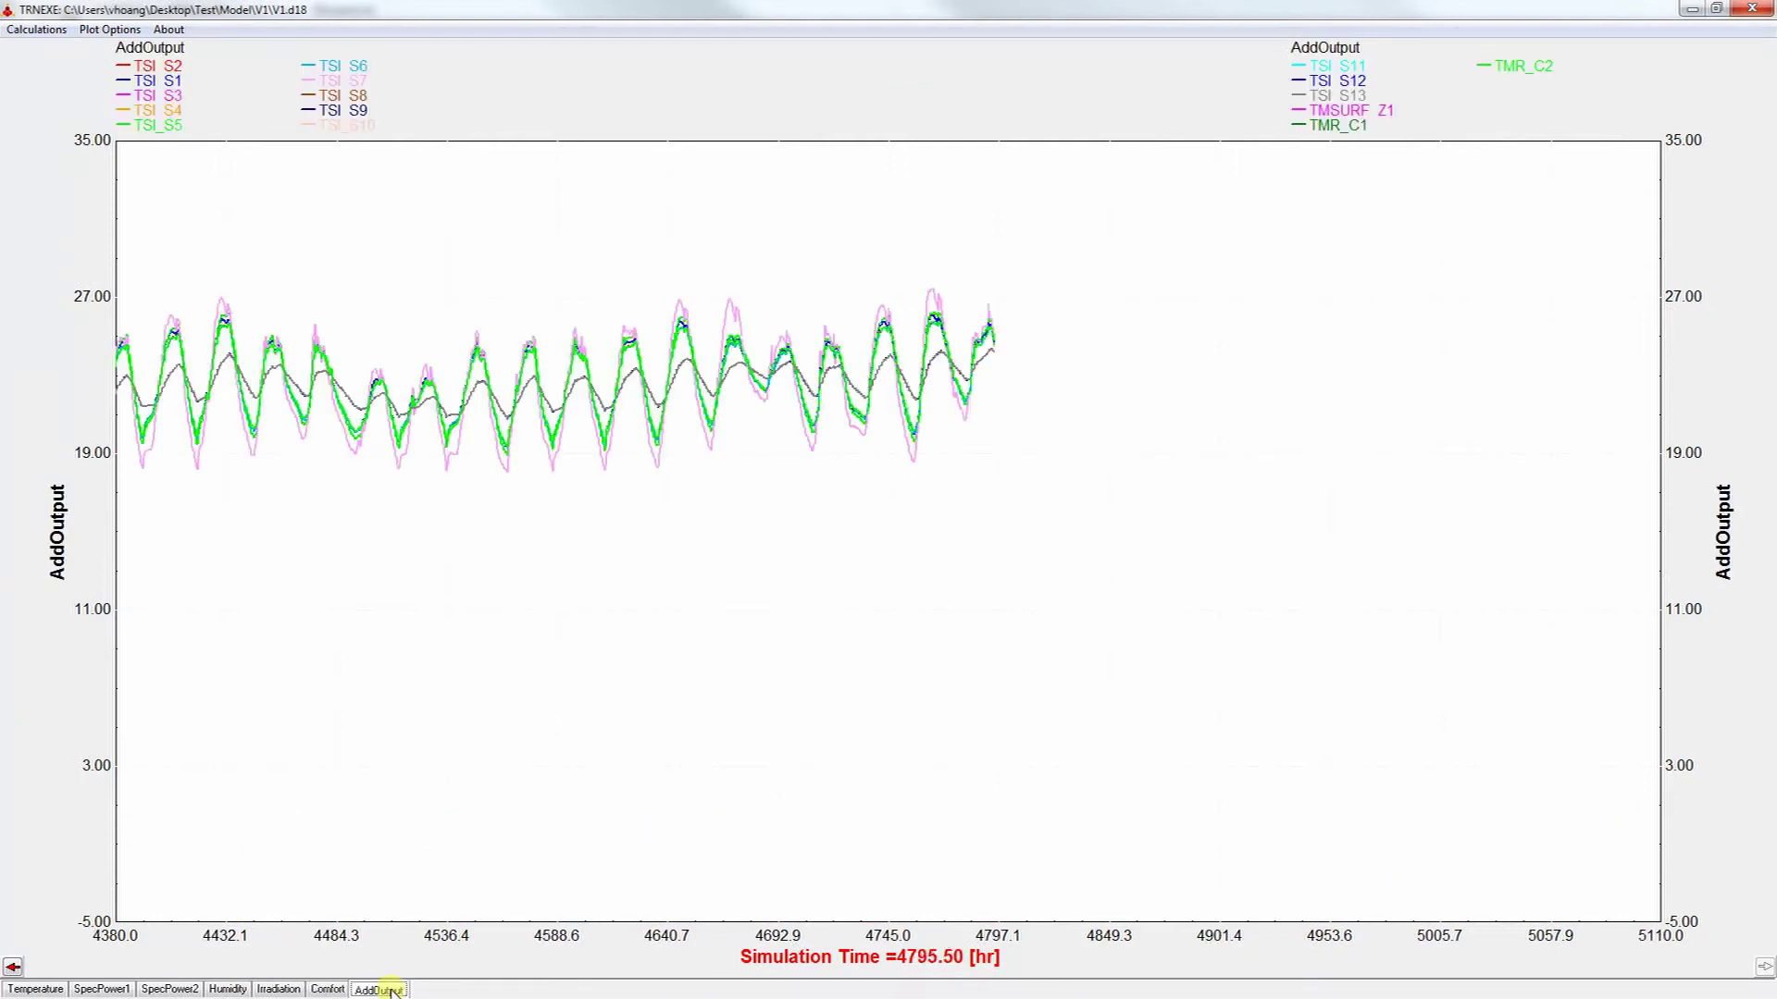
left_click(37, 989)
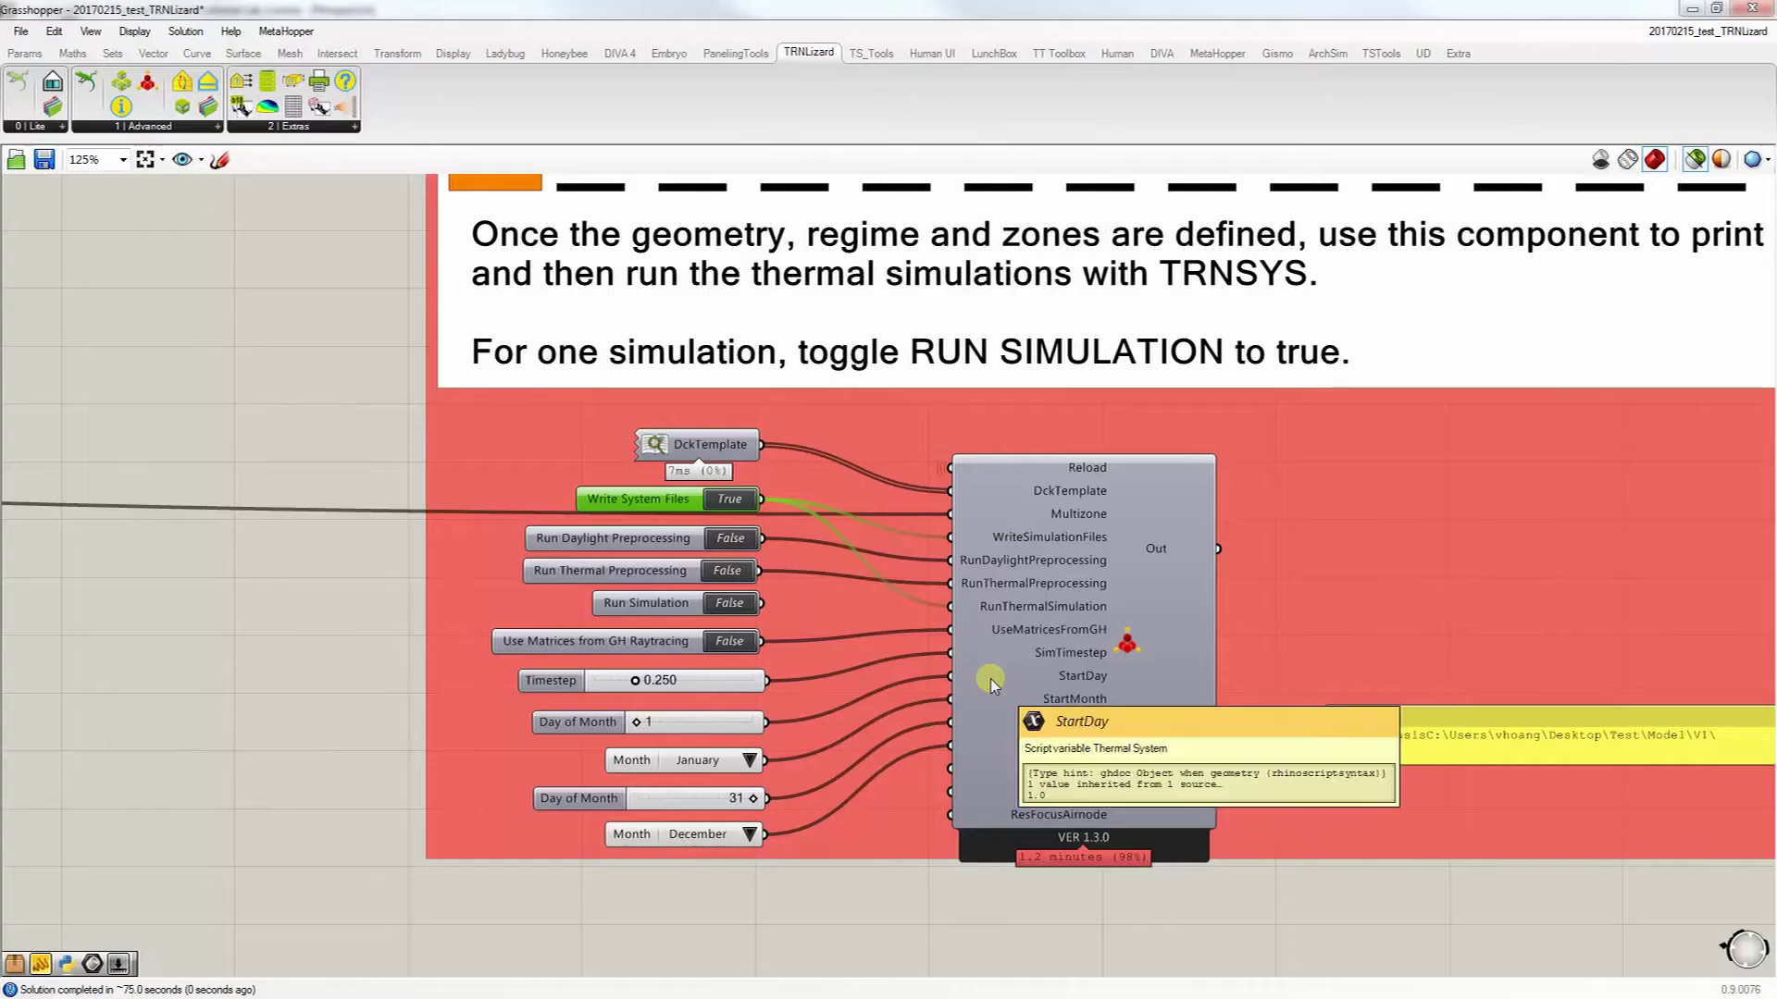
Step: Set the Write System Files toggle from True to False
left_click(731, 499)
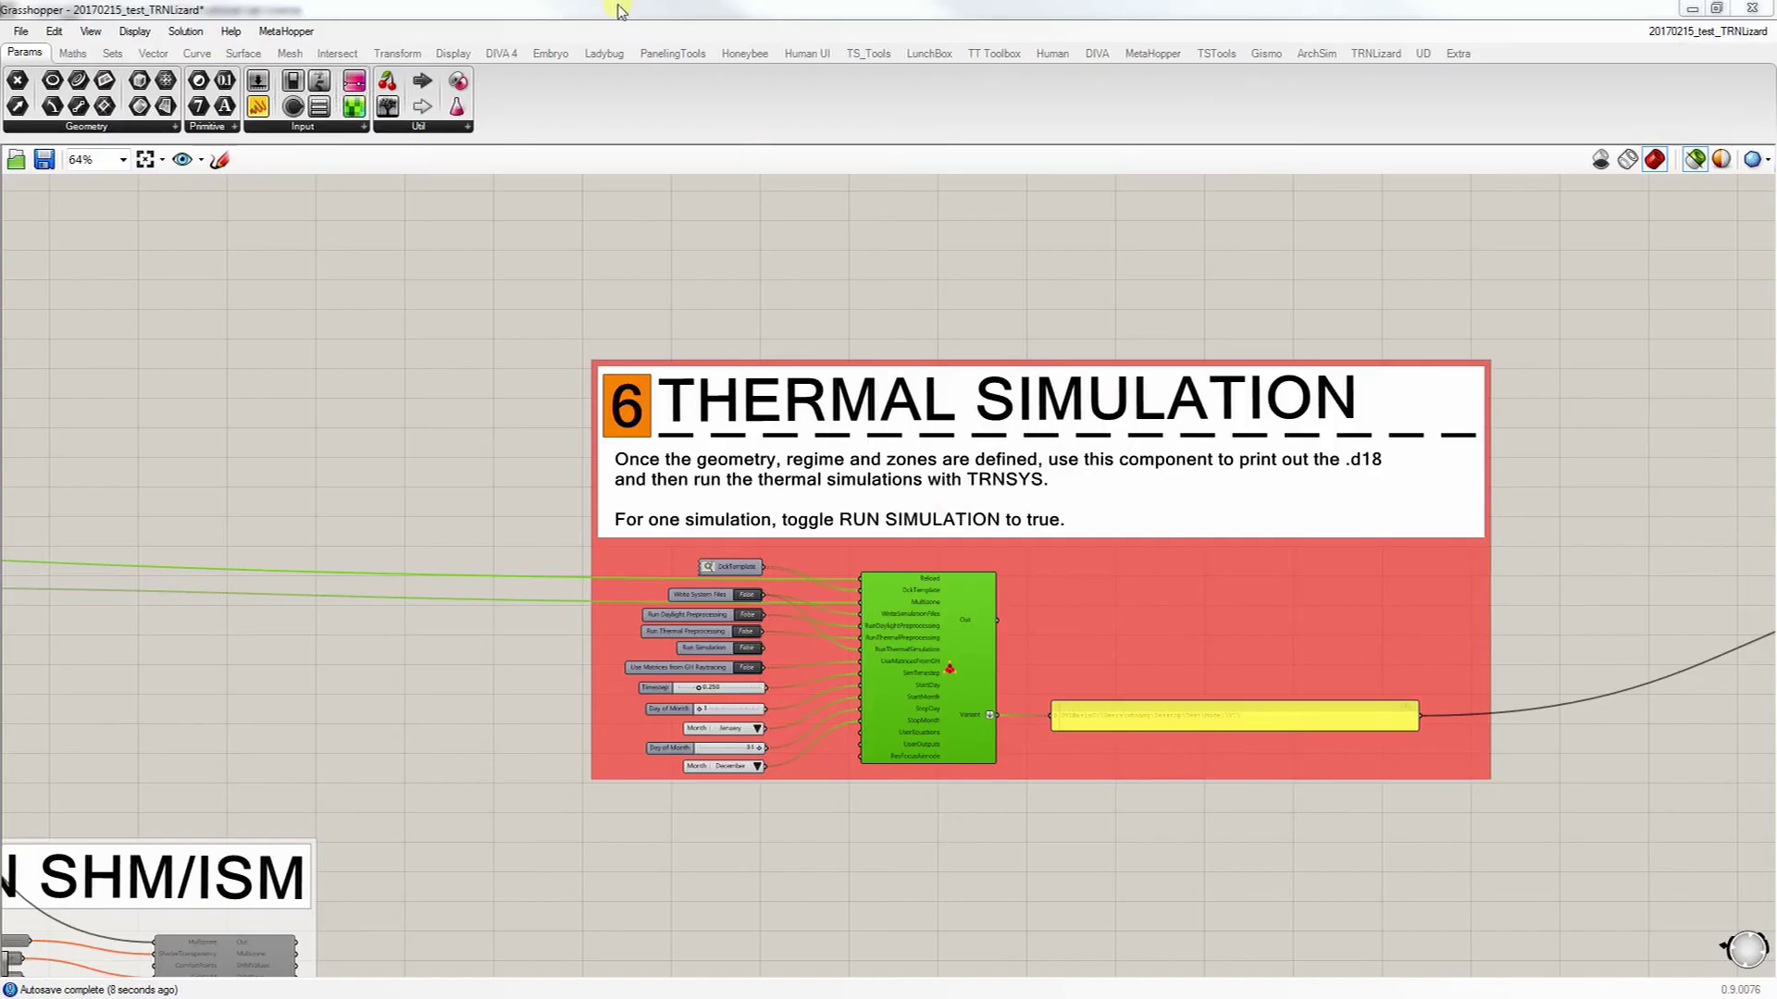
Step: Pan to the BUI GEOMETRY group and set its first toggle to True
right_click_drag(1435, 533, 794, 544)
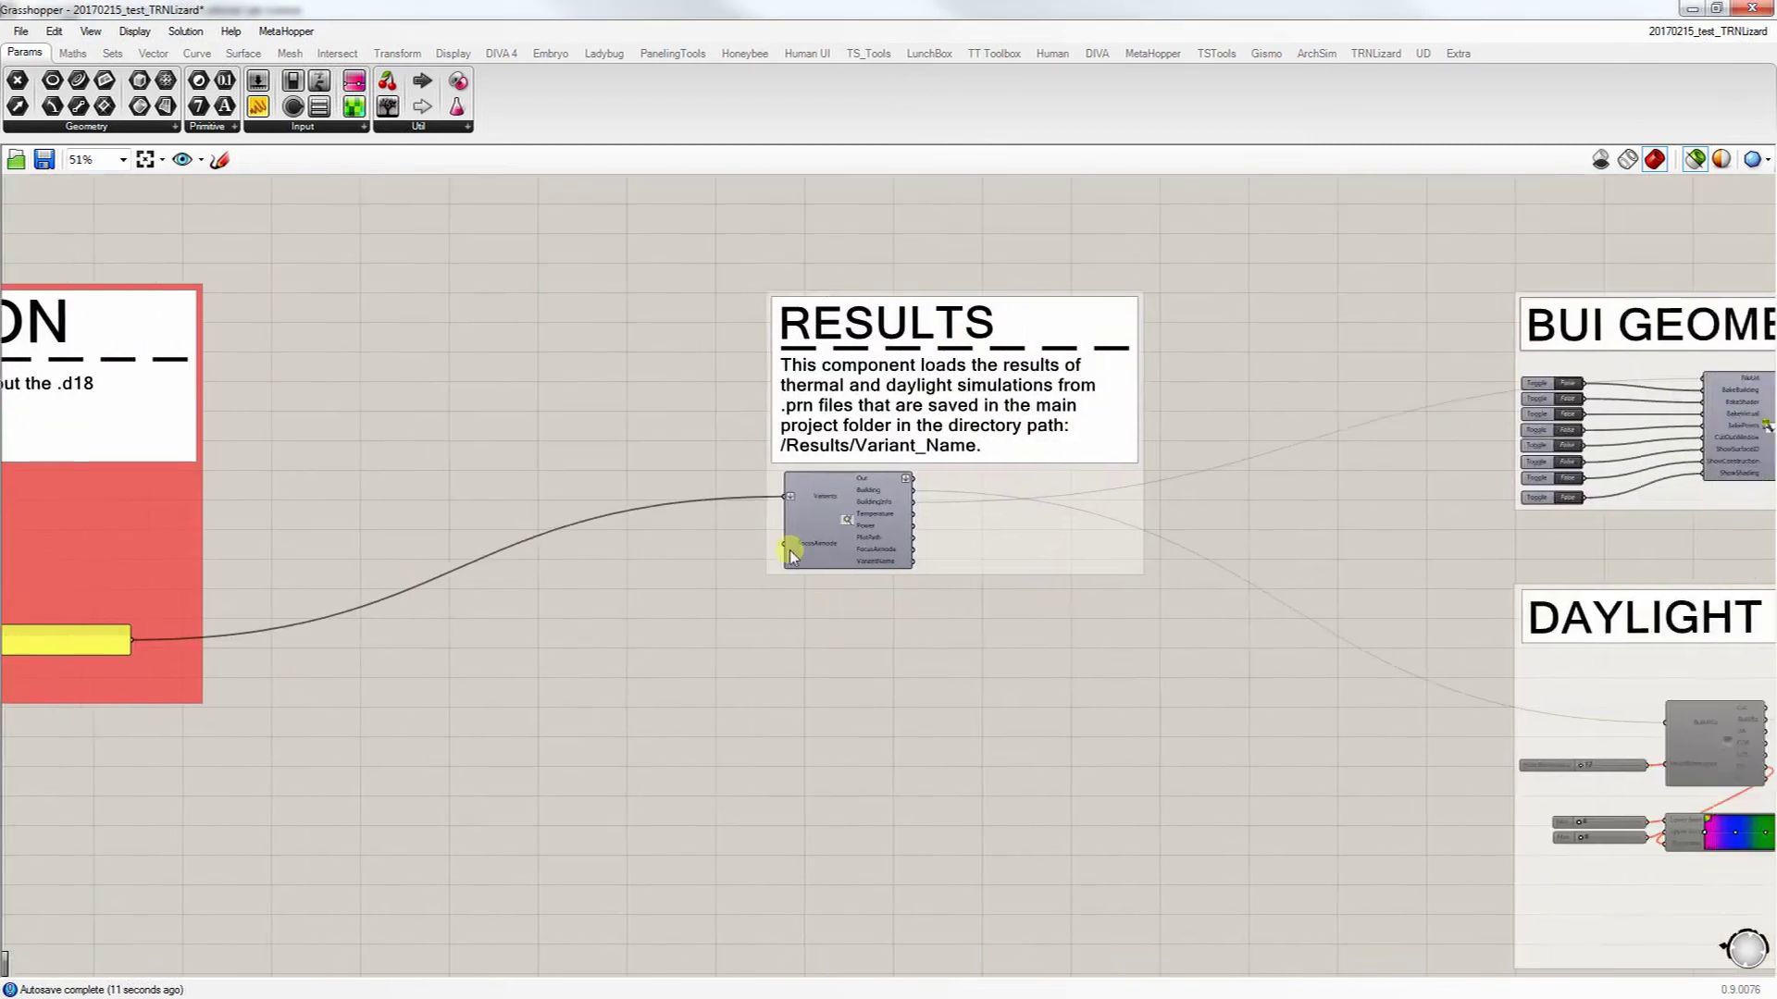
scroll(881, 583, "down", 3)
right_click_drag(882, 583, 802, 594)
left_click_drag(880, 389, 1235, 565)
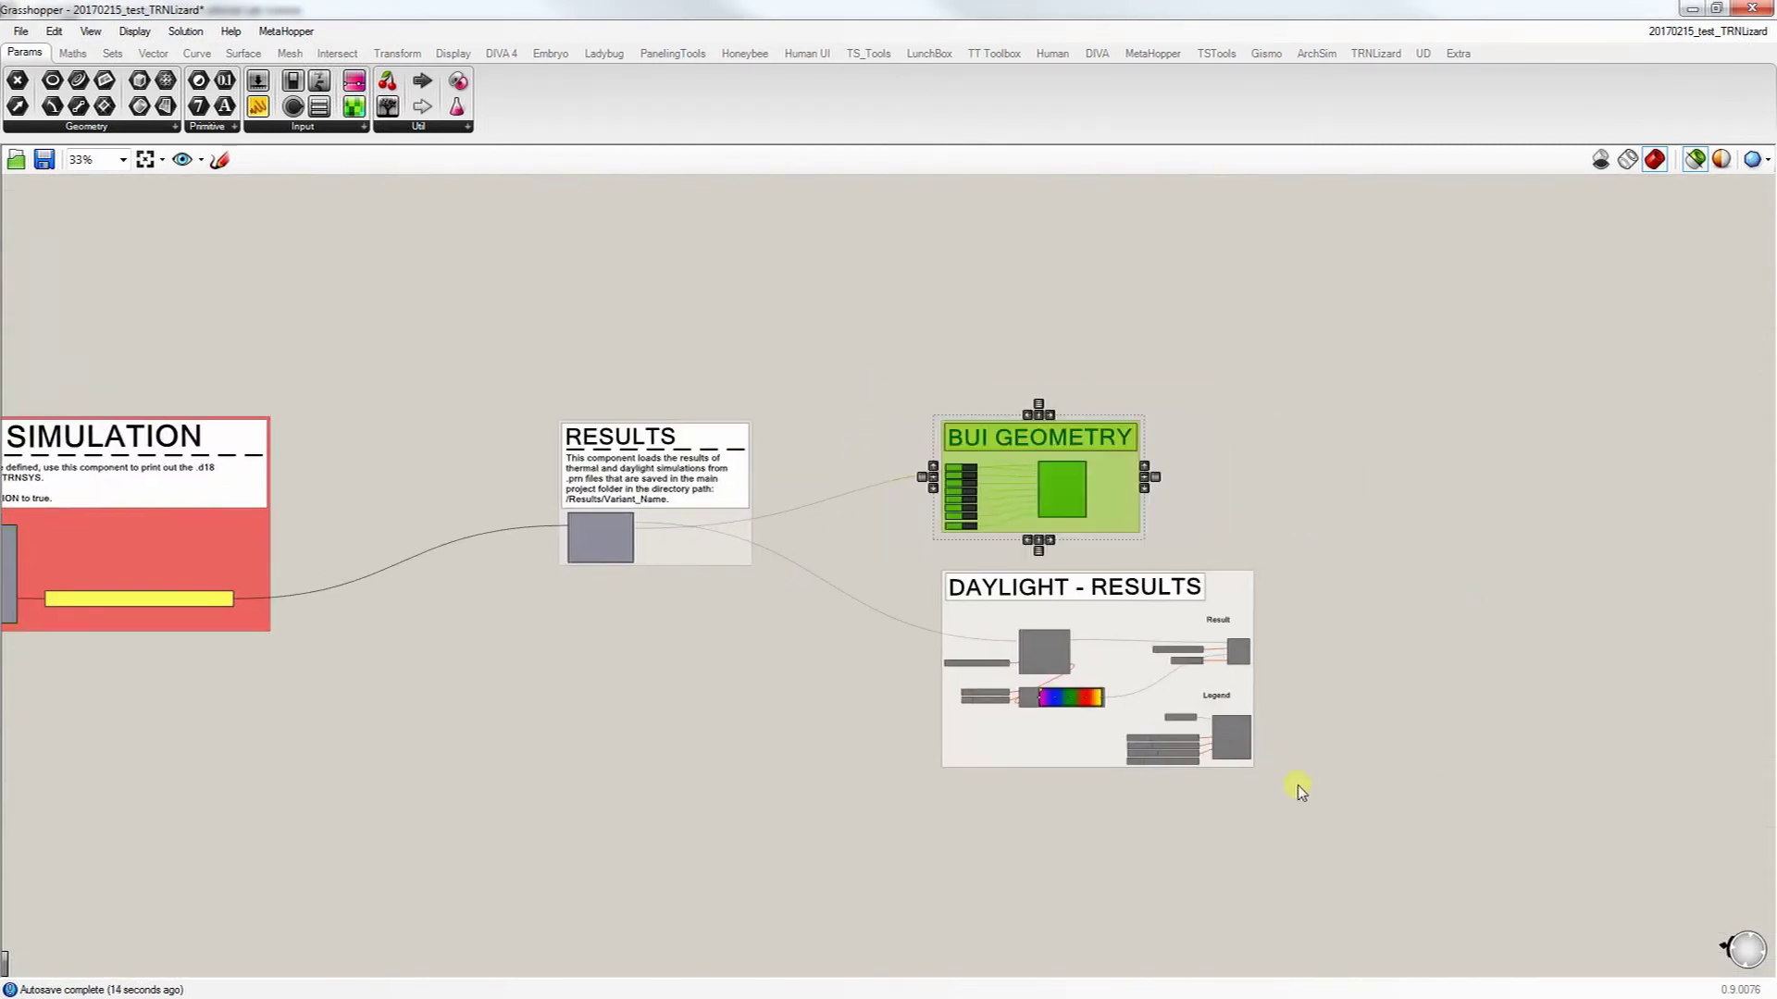
left_click_drag(1321, 798, 934, 604)
left_click(876, 448)
scroll(883, 452, "up", 5)
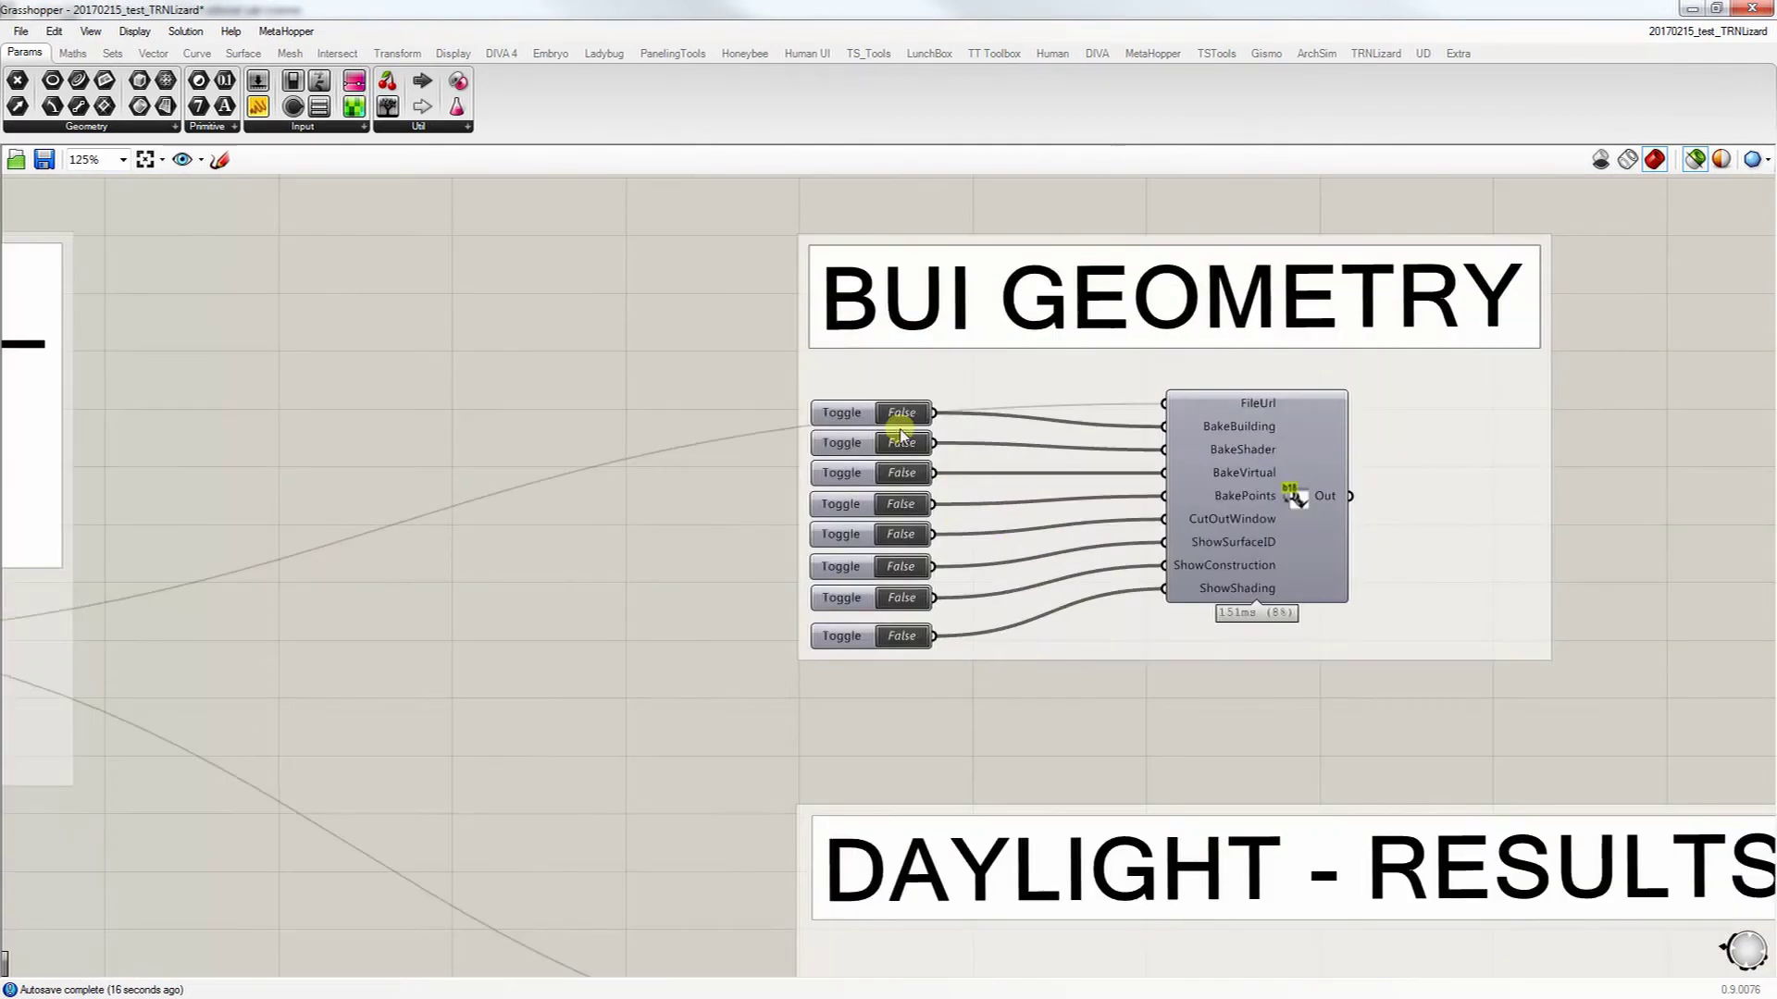
left_click(903, 414)
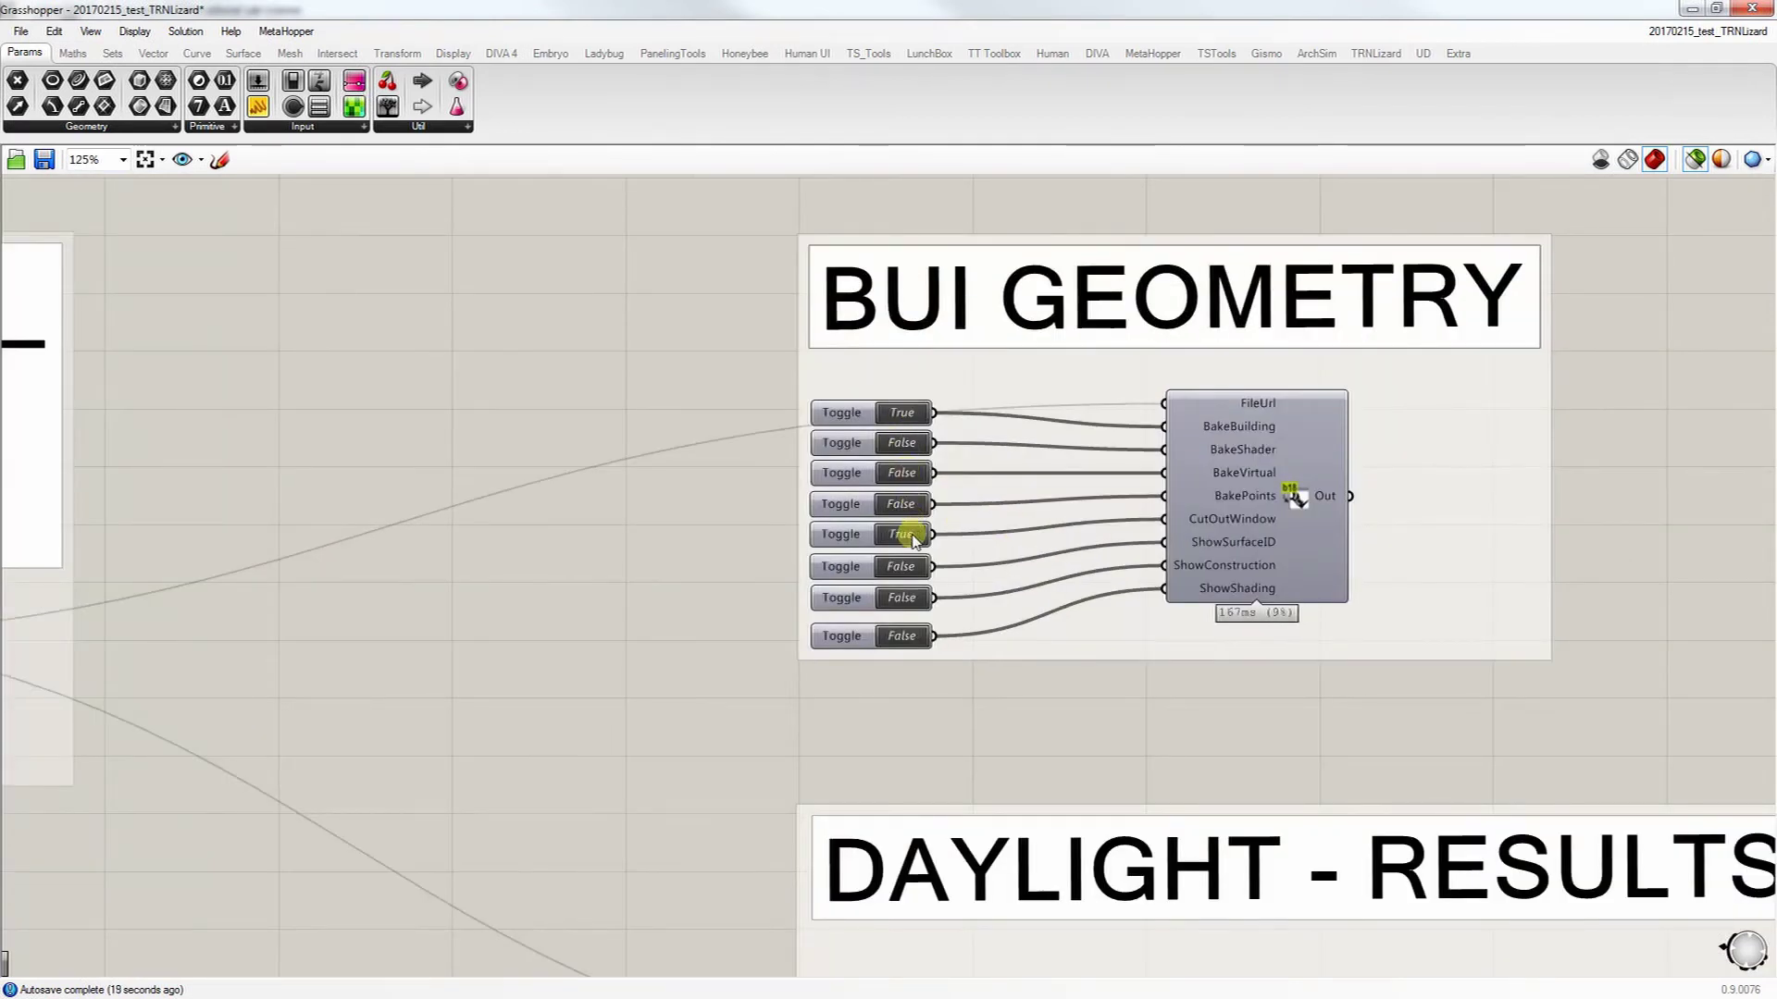
Step: Zoom out and shrink the Grasshopper editor to a floating window moved aside over Rhino
left_click(1274, 514)
scroll(1274, 515, "down", 4)
left_click(1336, 595)
scroll(1336, 595, "down", 1)
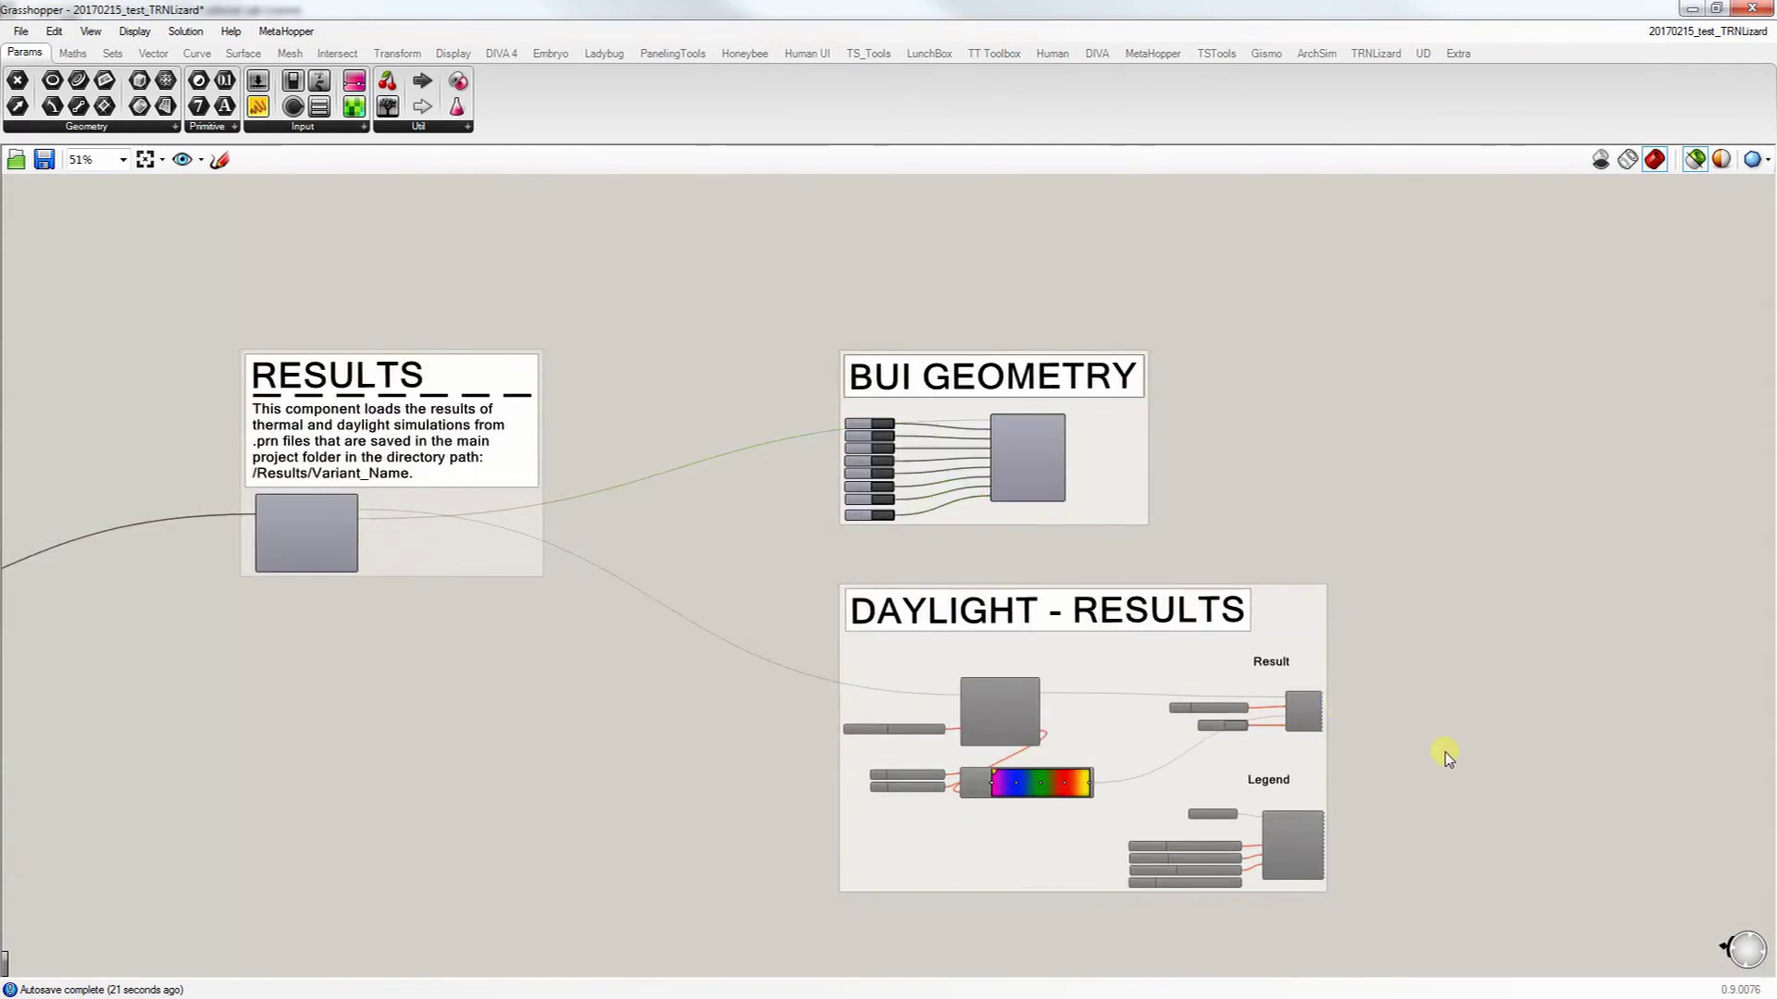
double_click(997, 16)
left_click_drag(996, 19, 1409, 46)
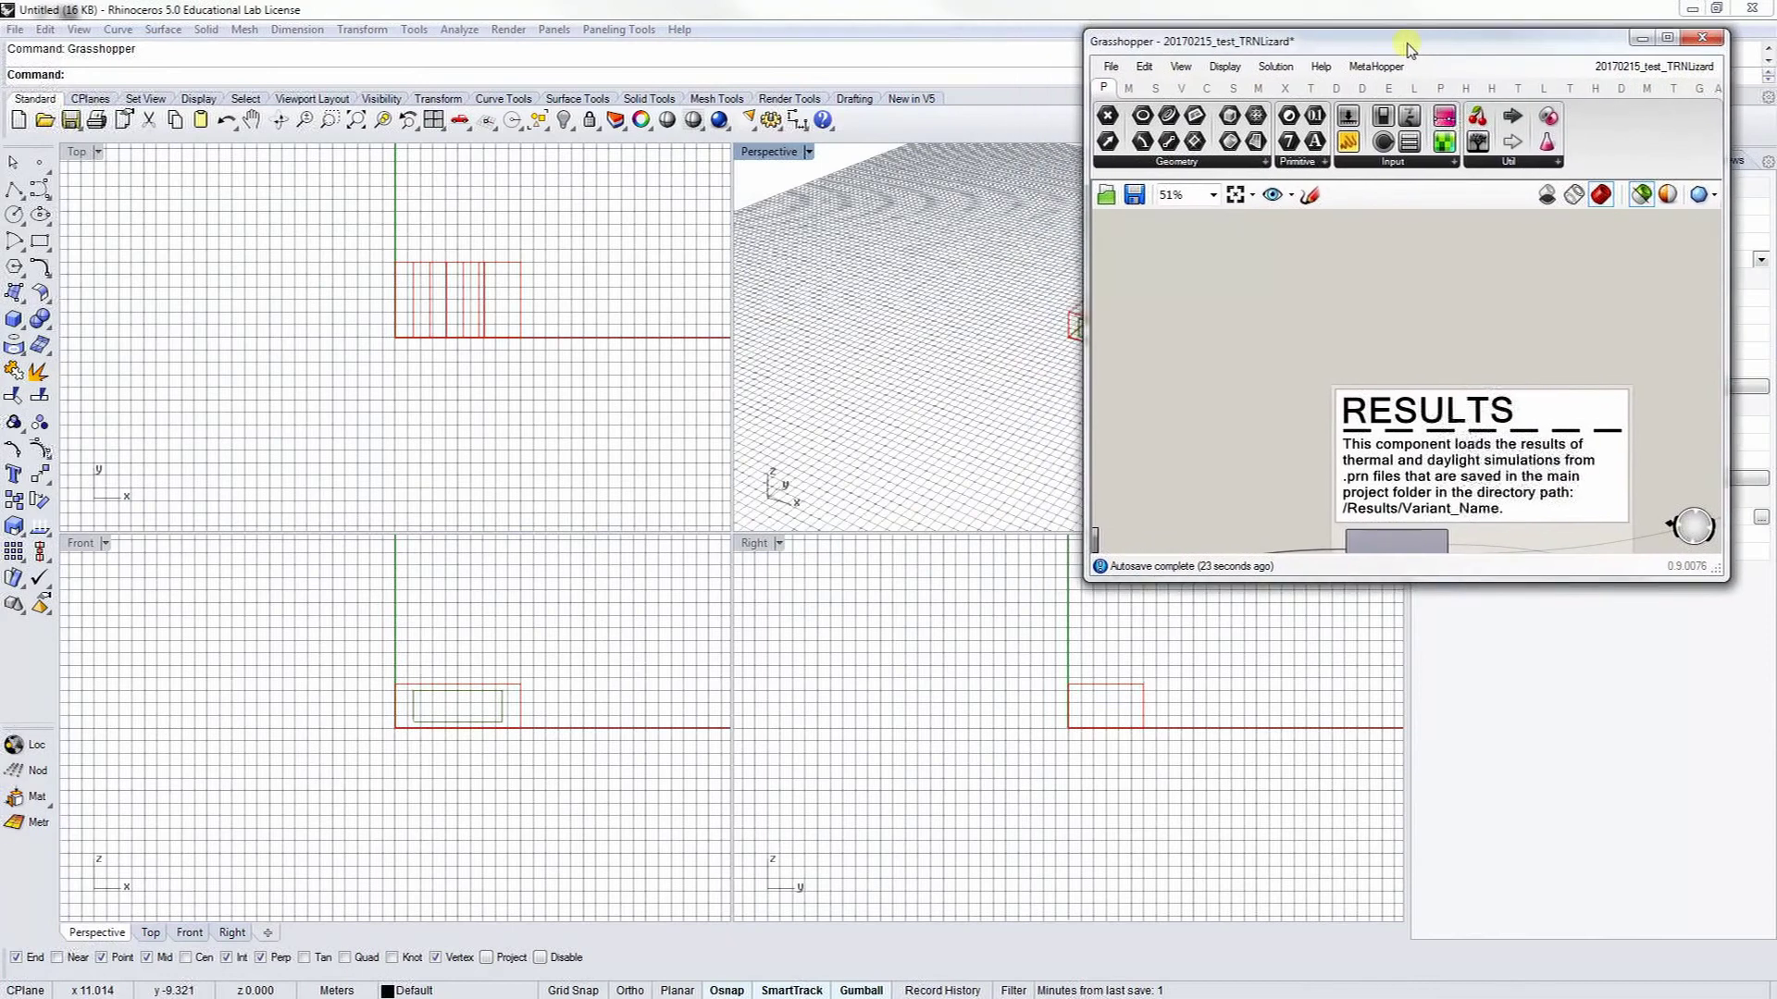
Step: Maximize the Perspective viewport, switch it to Shaded, and orbit to a frontal view of the box
left_click(775, 153)
double_click(775, 153)
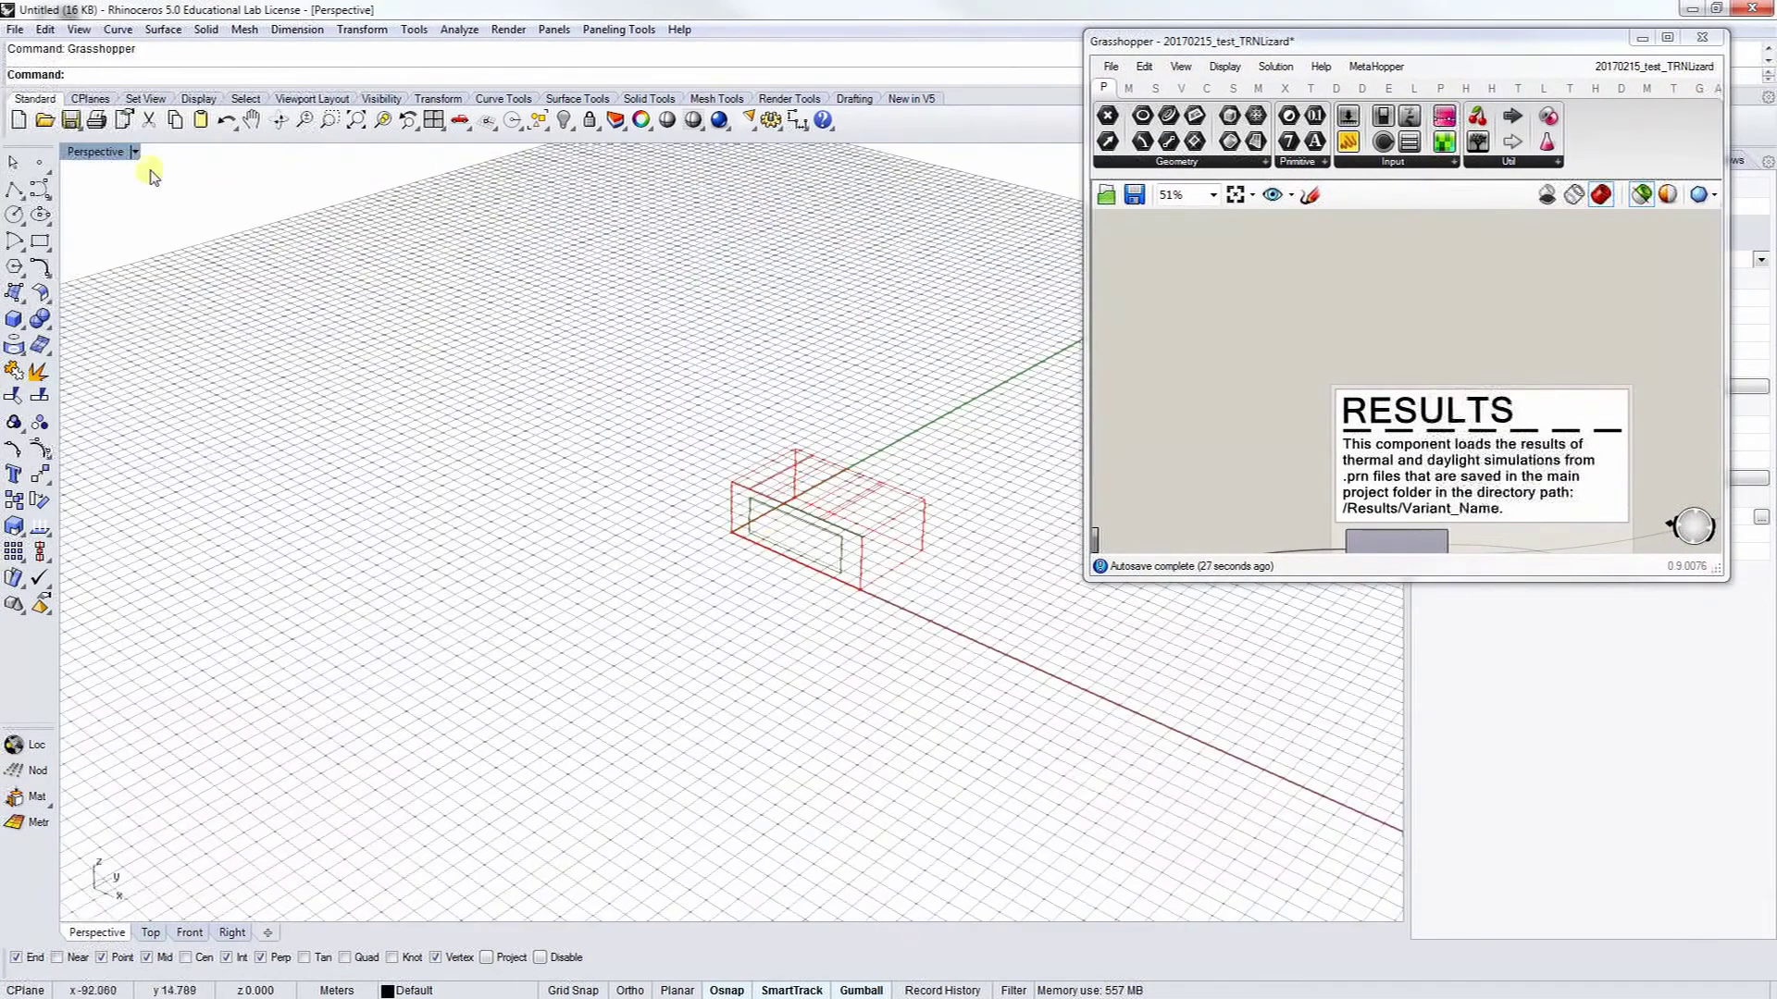
left_click(134, 150)
left_click(120, 233)
right_click_drag(604, 583, 850, 579)
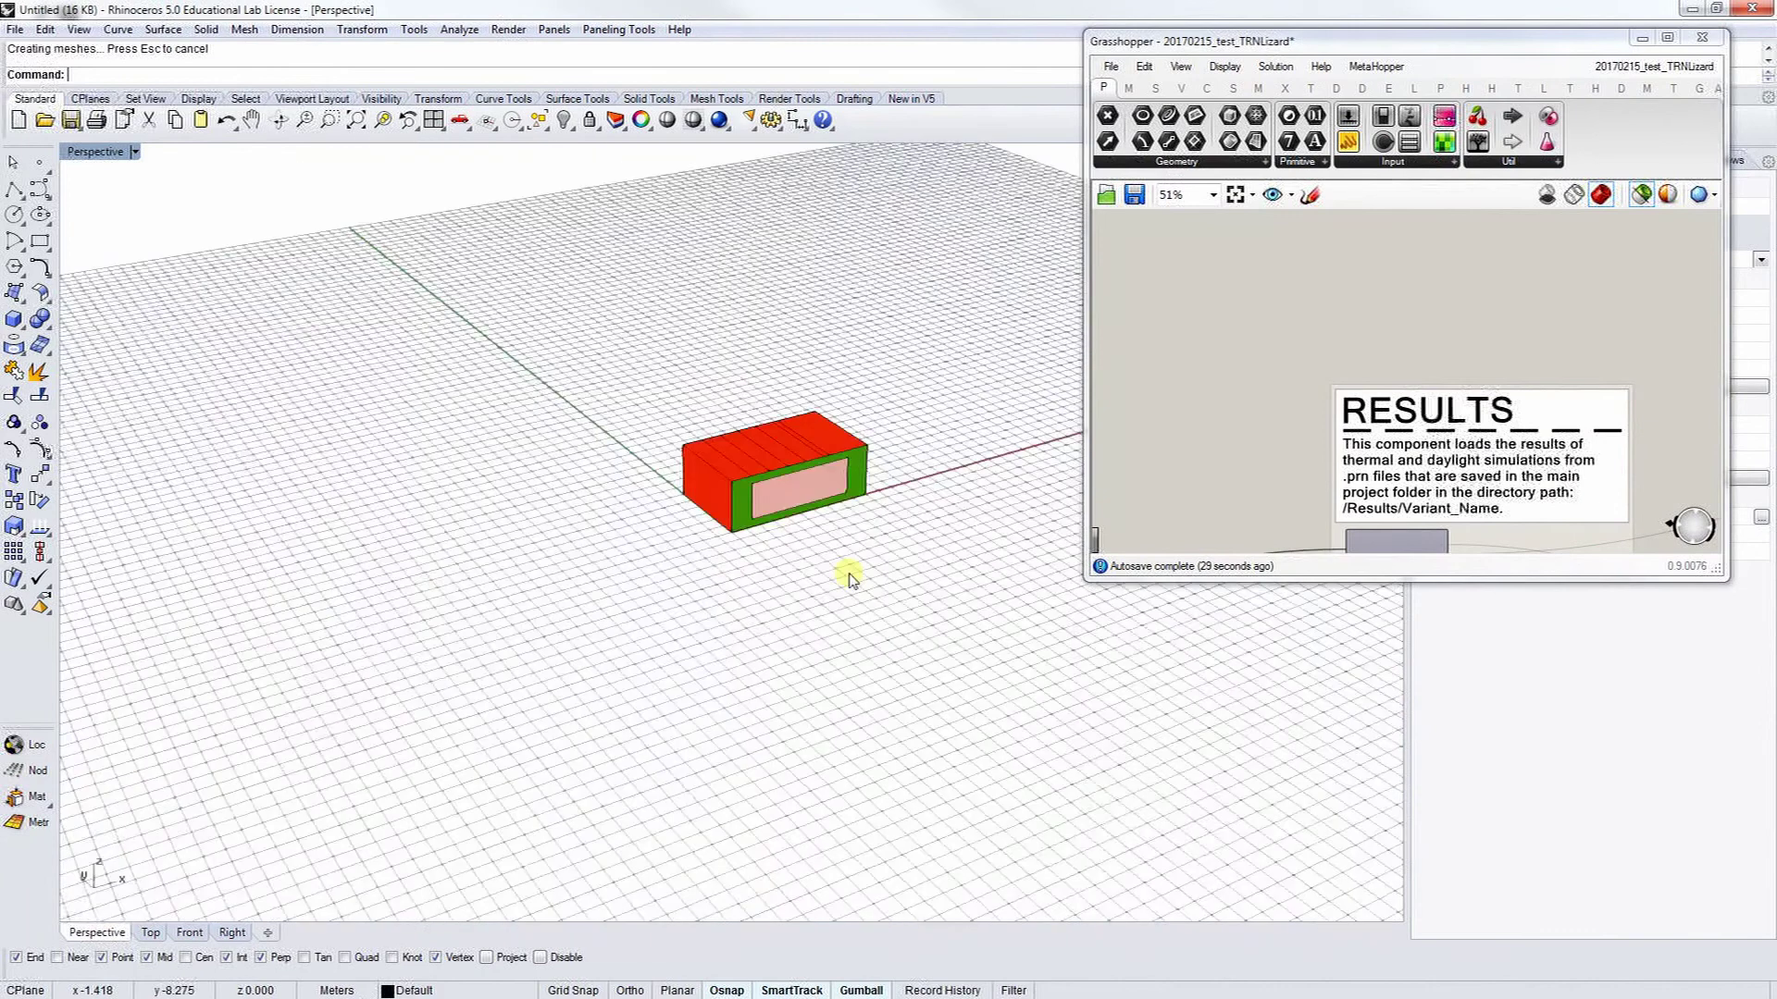
scroll(850, 578, "up", 5)
left_click(781, 492)
left_click(853, 666)
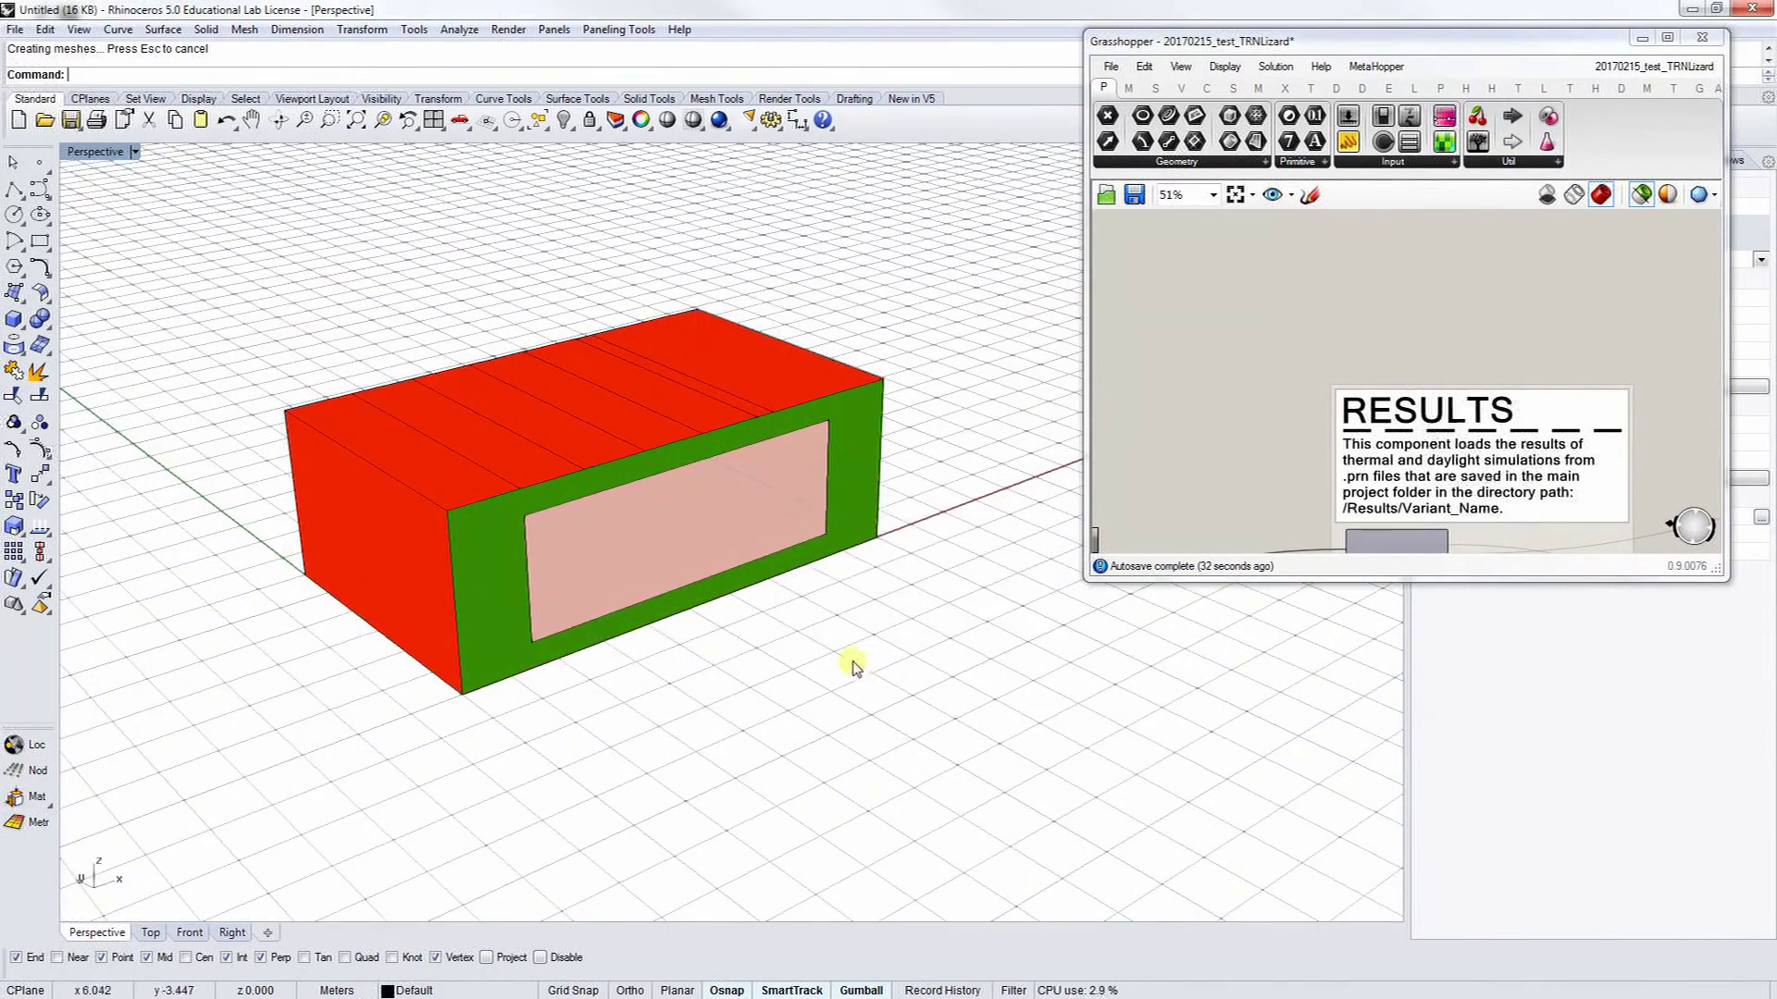
right_click_drag(854, 666, 814, 555)
Step: Restore the Rhino window beside the Layers list and toggle the TRNLizard_Final_Geometry layer's visibility
double_click(601, 9)
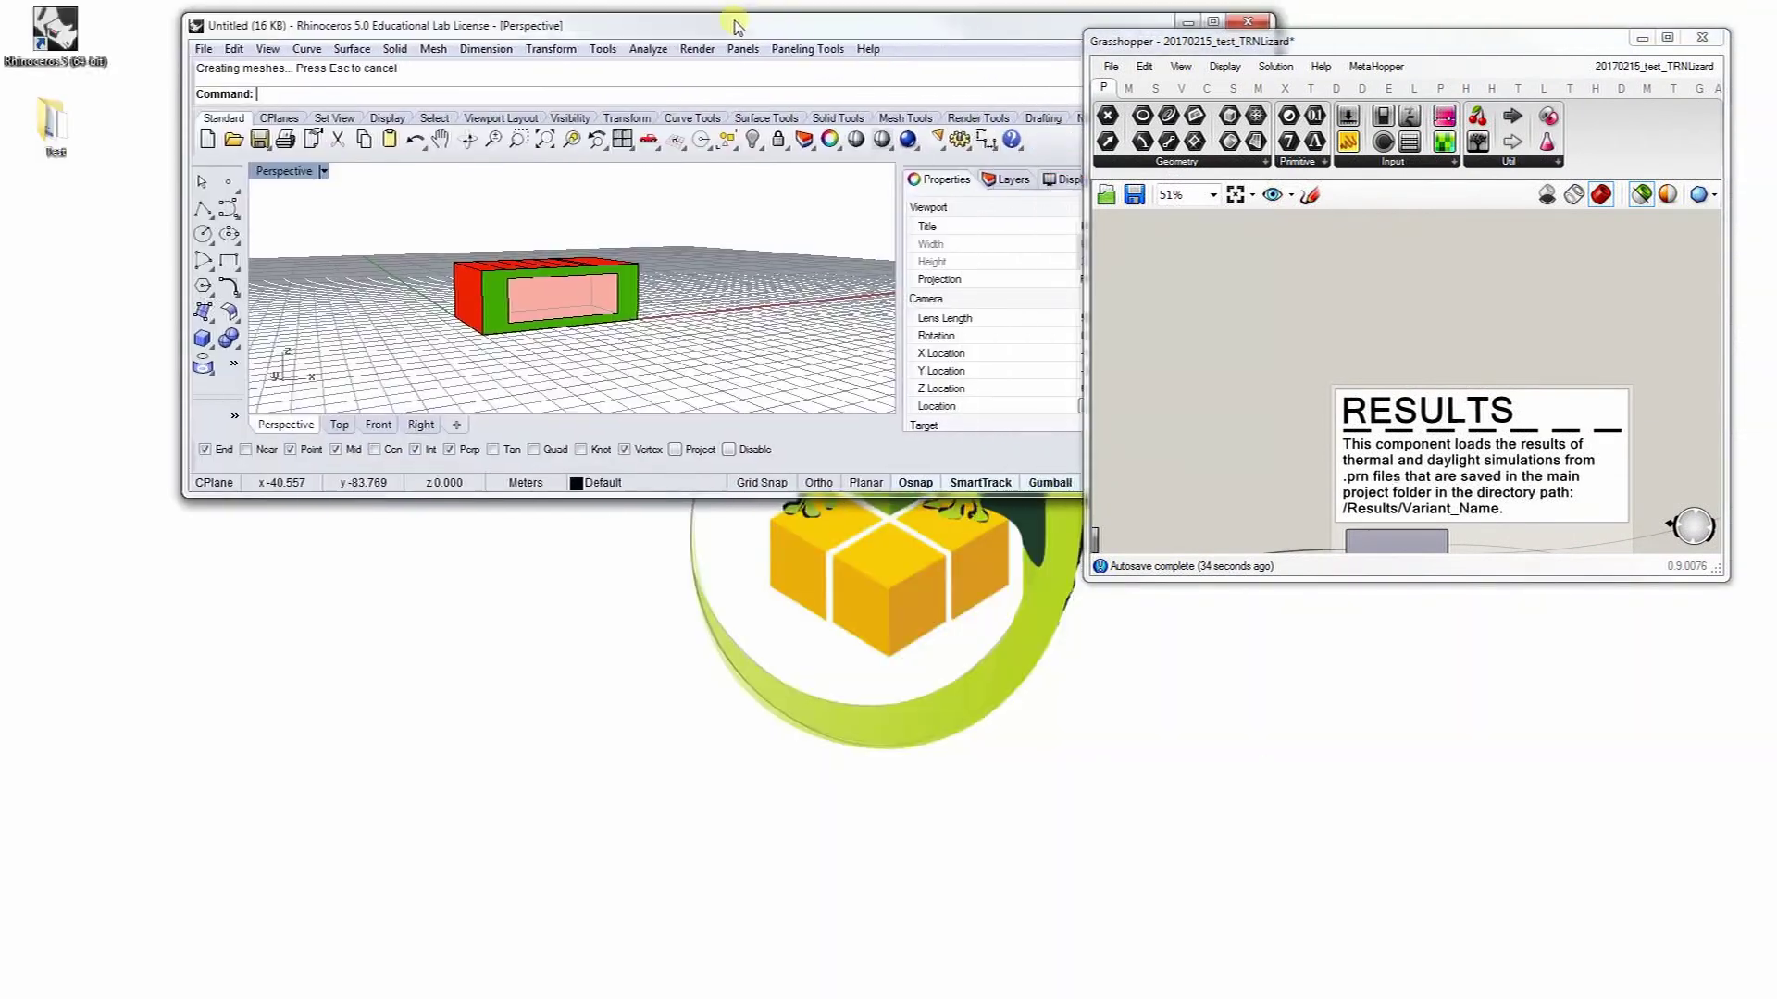
mouse_move(601, 9)
left_mouse_down()
mouse_move(553, 12)
mouse_move(596, 17)
left_mouse_up()
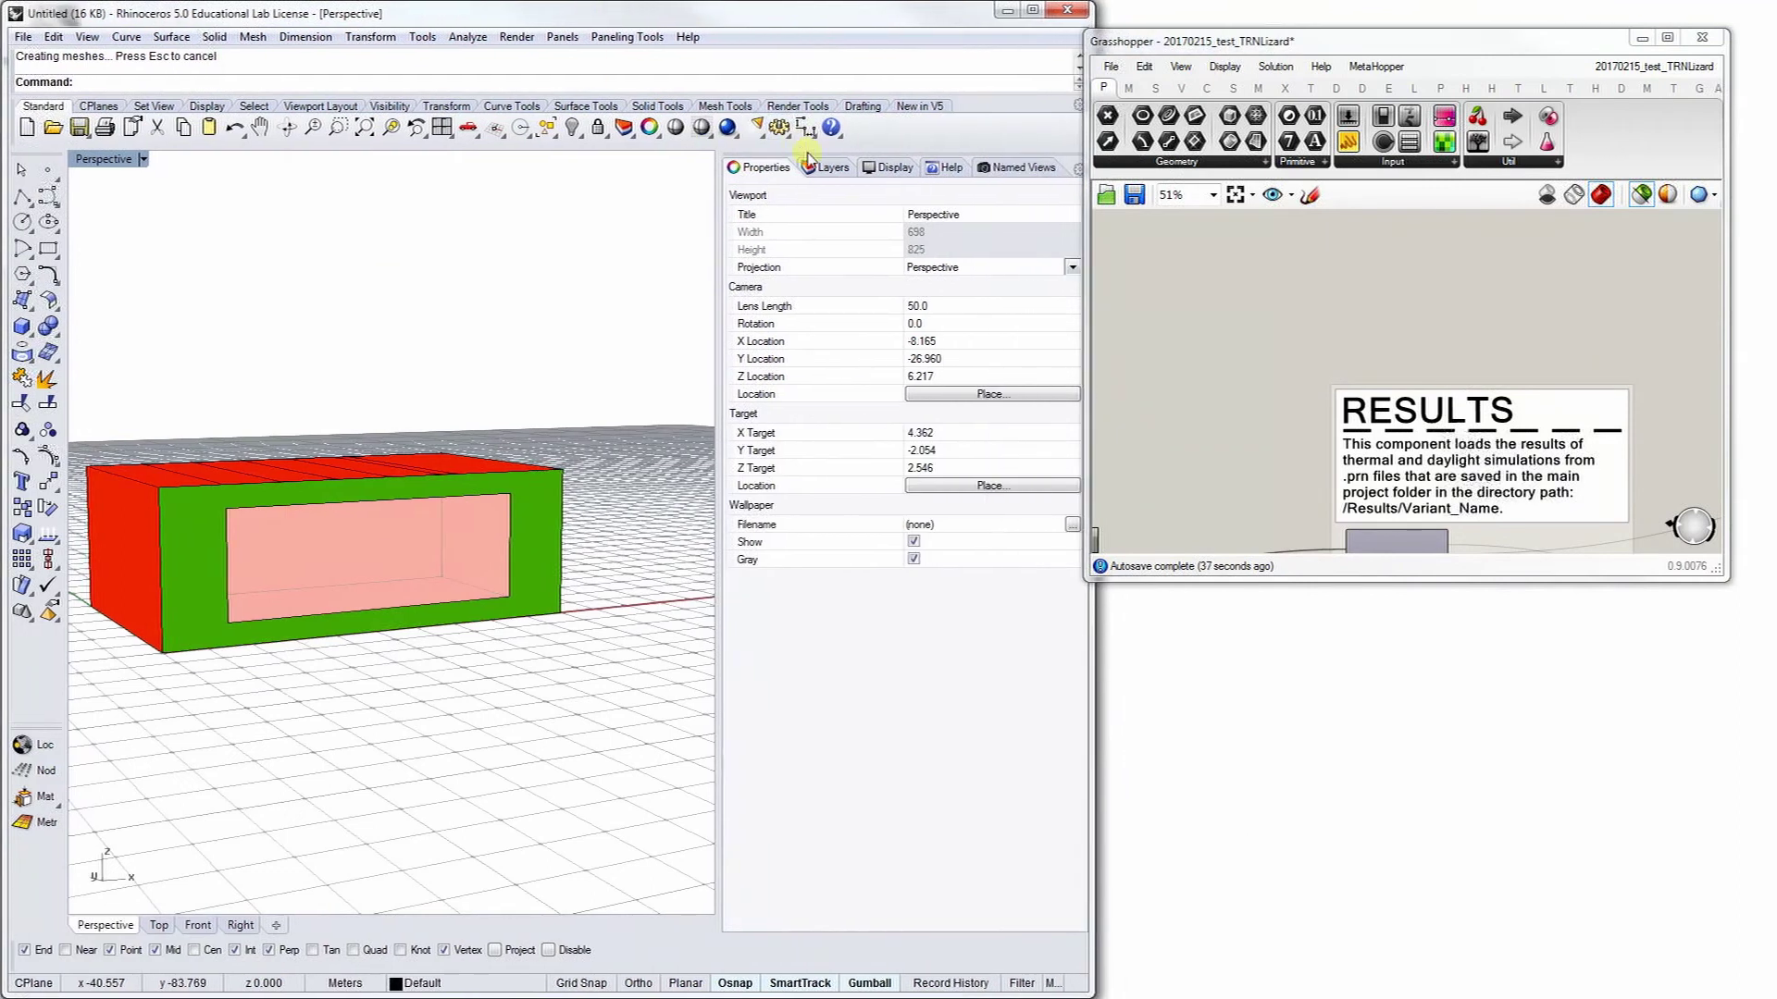
left_click(819, 166)
left_click(732, 260)
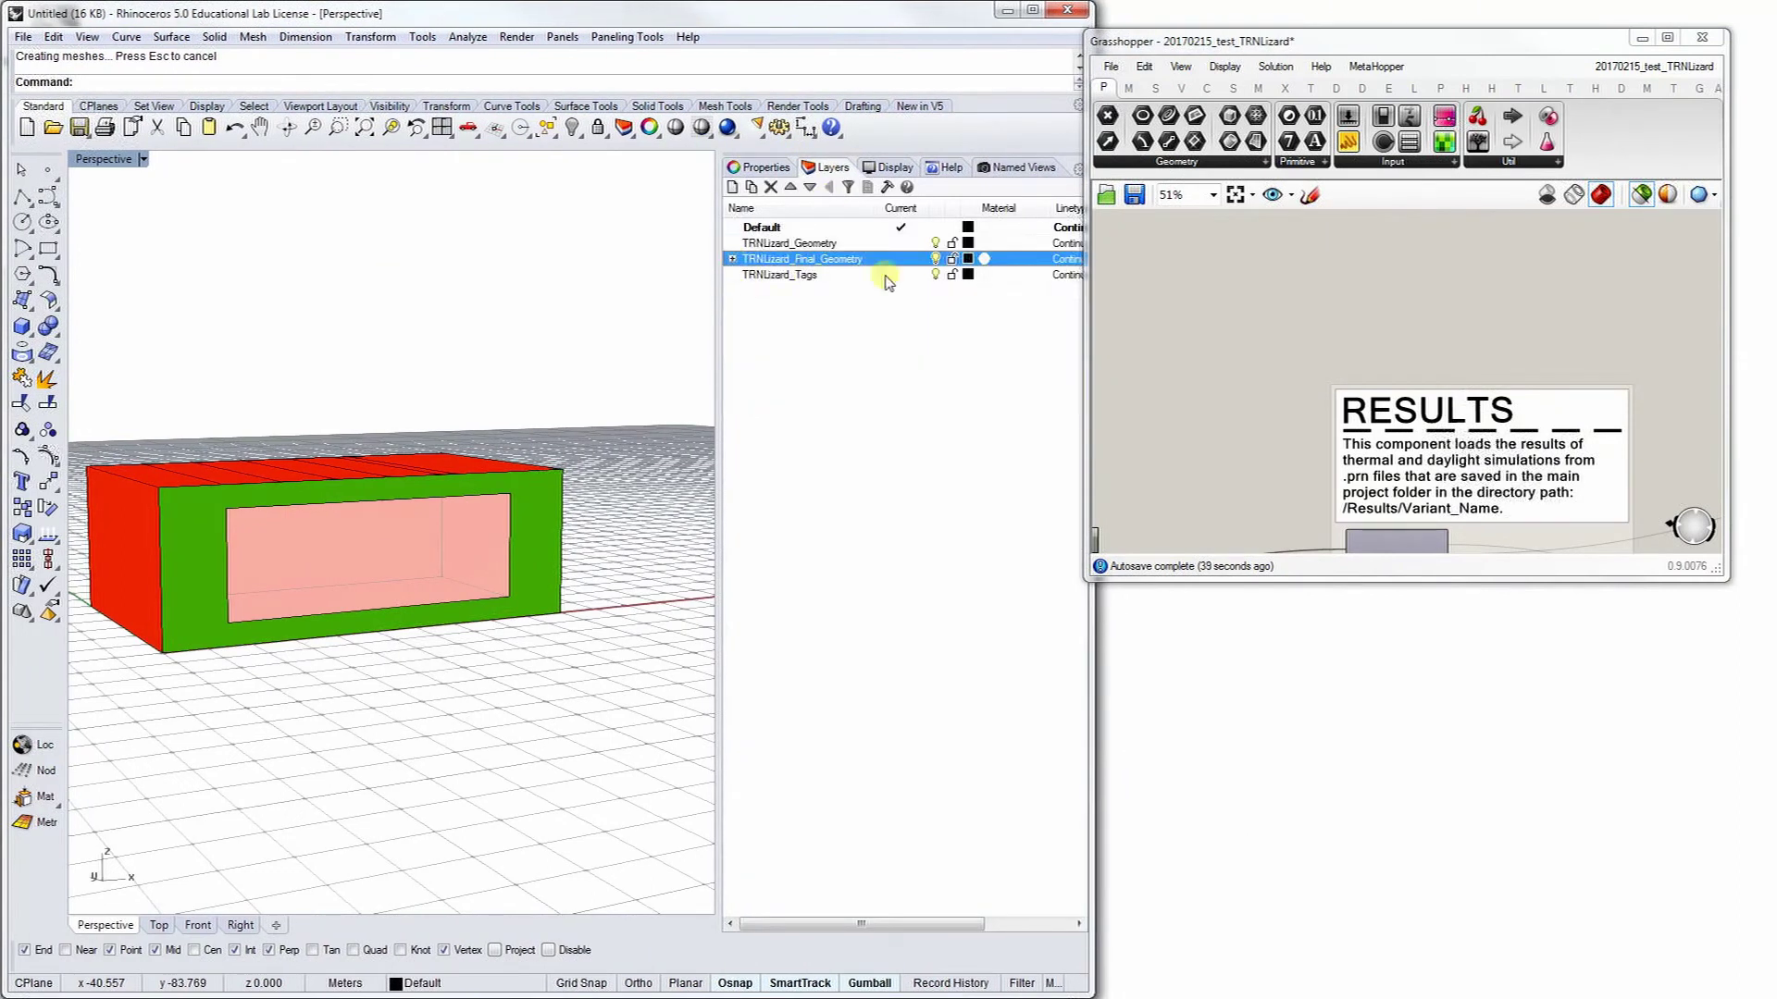
left_click(935, 259)
left_click(935, 259)
right_click_drag(489, 518, 527, 553)
Step: Enlarge the Grasshopper window and select the DAYLIGHT - RESULTS group
double_click(1500, 40)
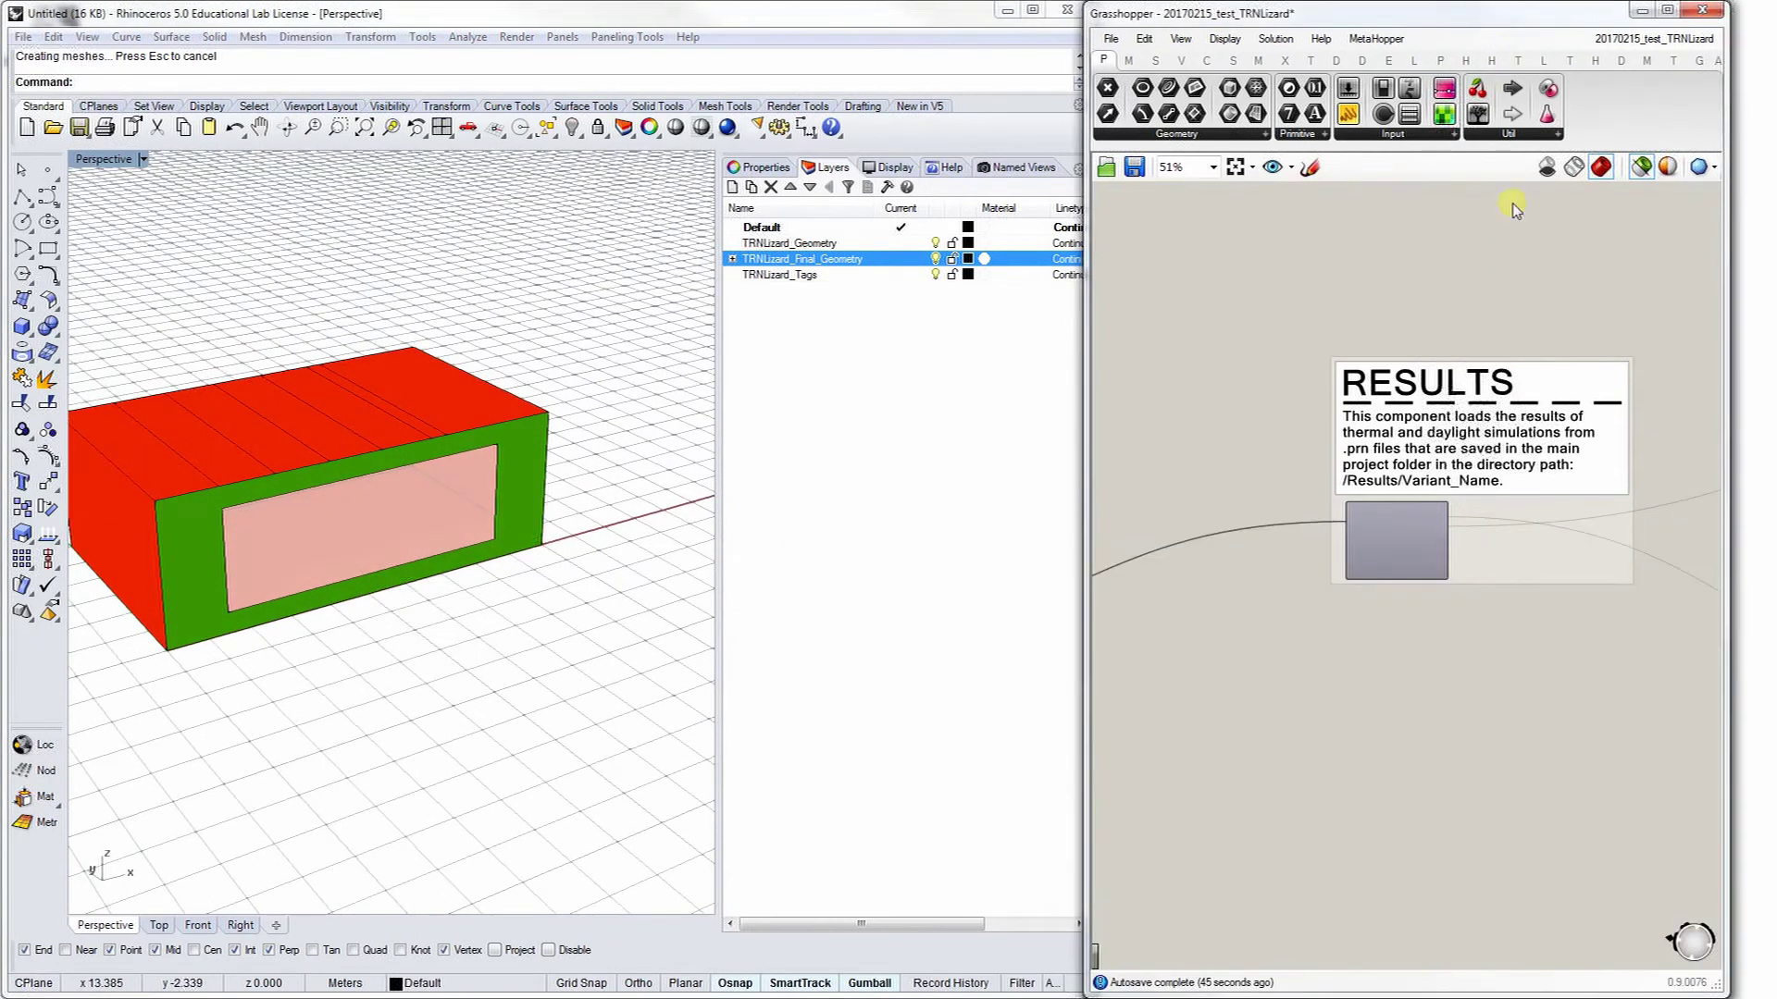
scroll(1517, 208, "down", 3)
left_click_drag(1646, 703, 1272, 472)
middle_click(1458, 567)
left_click(1506, 567)
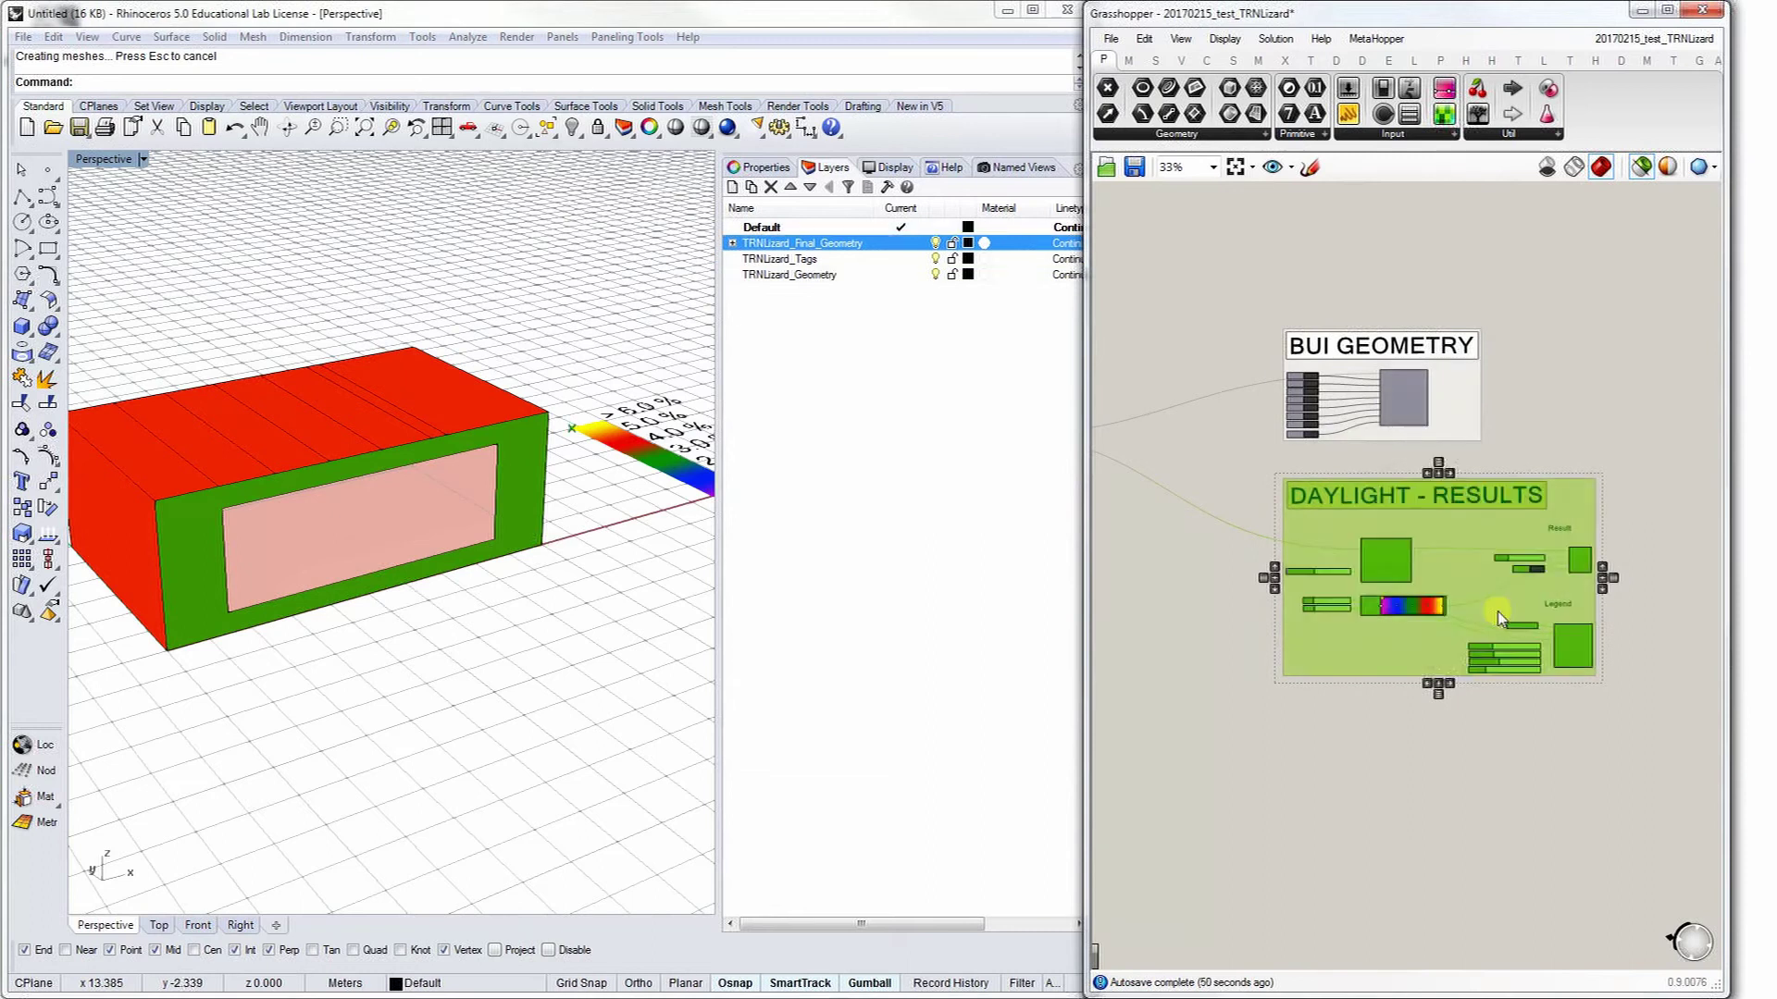
left_click(1506, 682)
scroll(1318, 597, "up", 3)
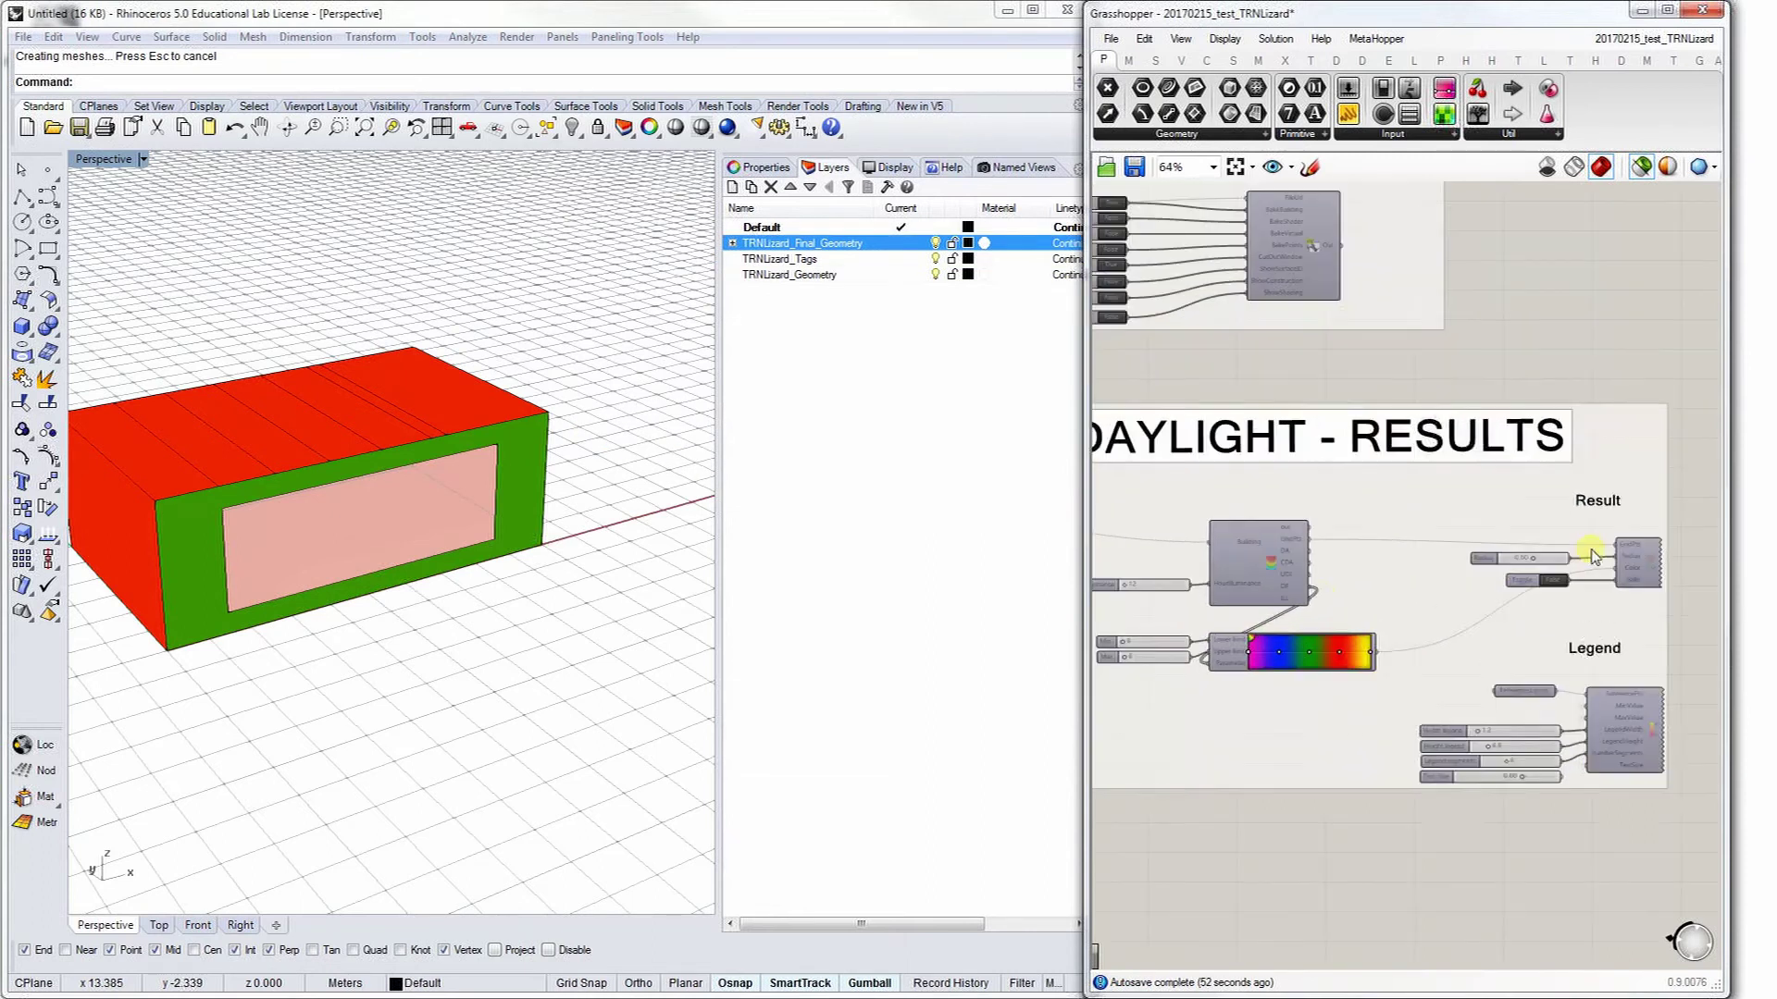
Step: Hide TRNLizard_Final_Geometry and bake the coloured daylight result grid into Rhino
left_click(935, 243)
double_click(1554, 582)
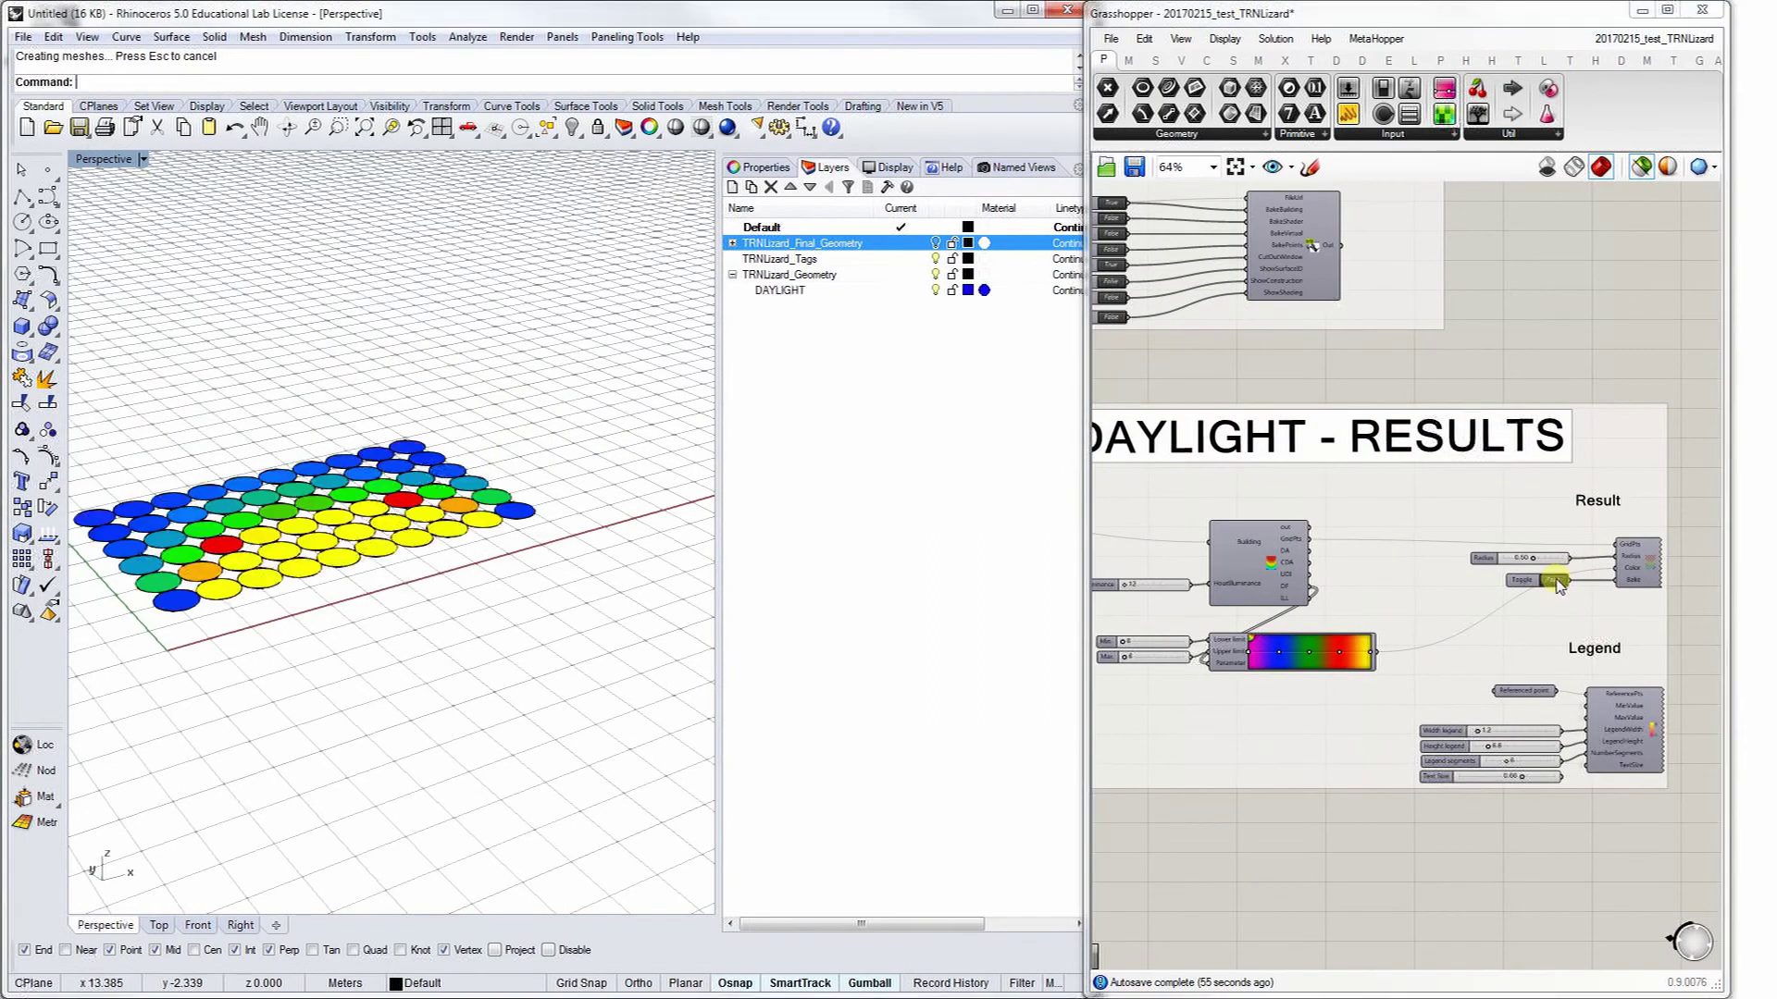
right_click_drag(486, 430, 534, 343)
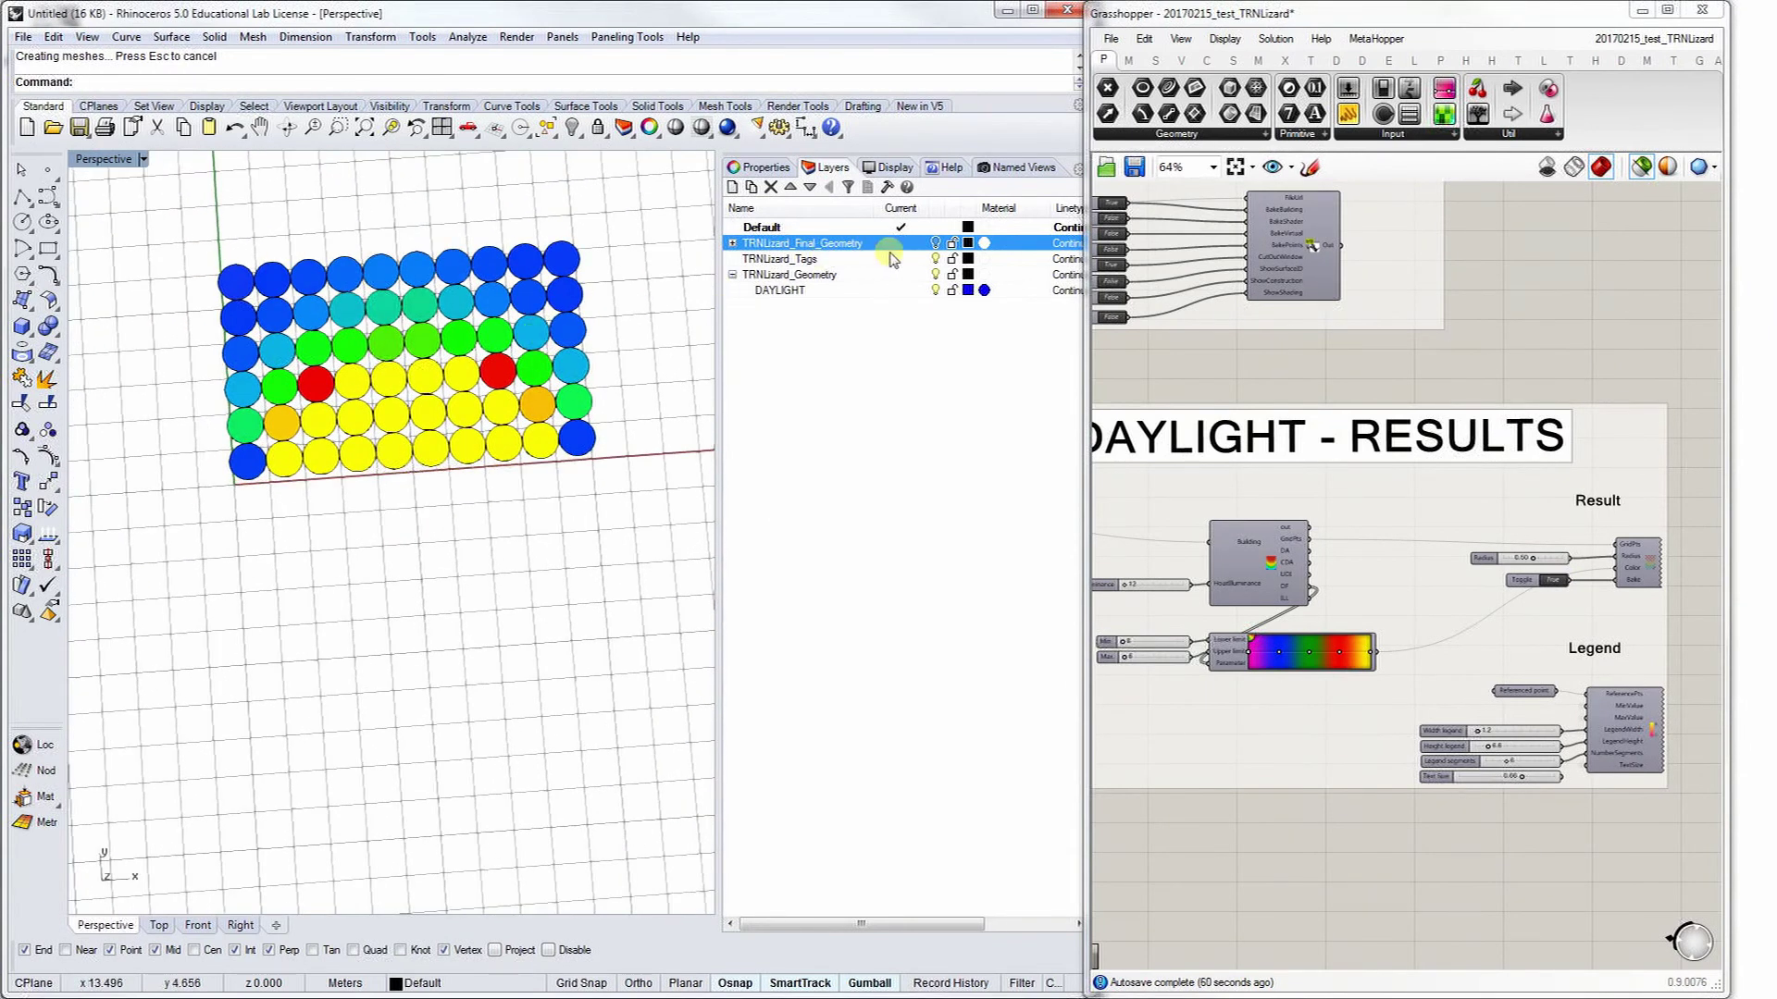
left_click(898, 342)
left_click(733, 244)
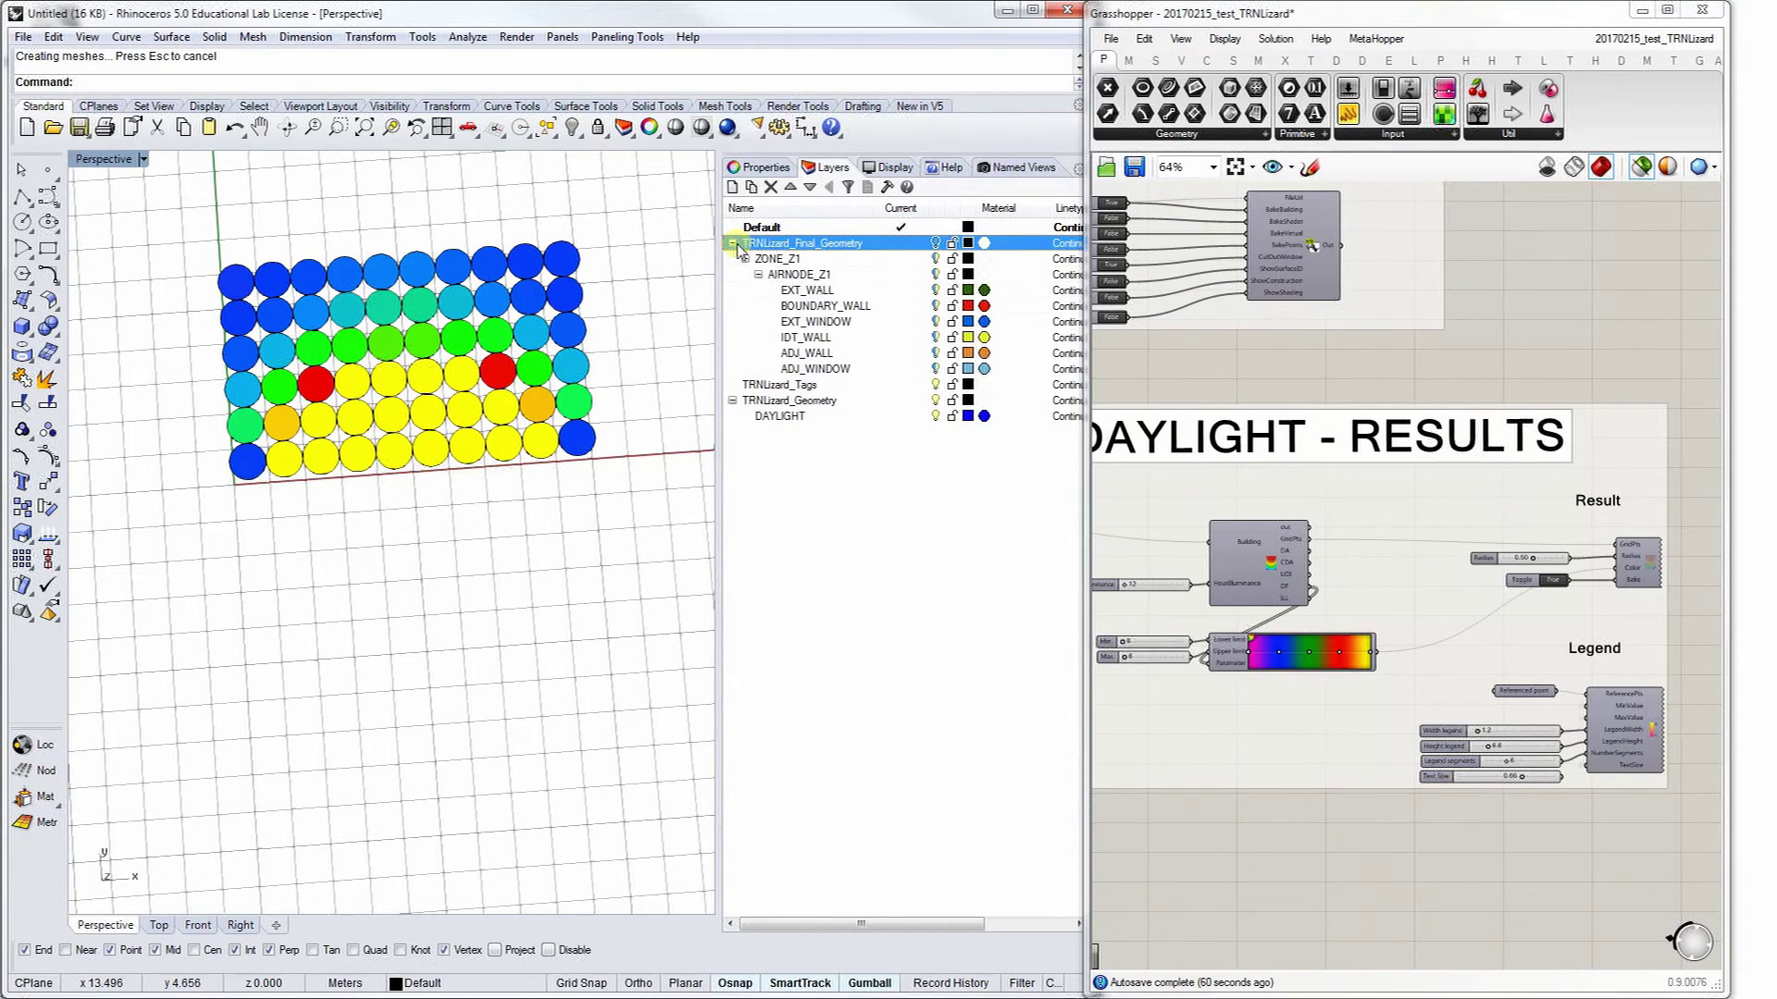
left_click(732, 243)
Step: Toggle the daylight circles on the TRNLizard_Geometry layer off and on twice
left_click(781, 275)
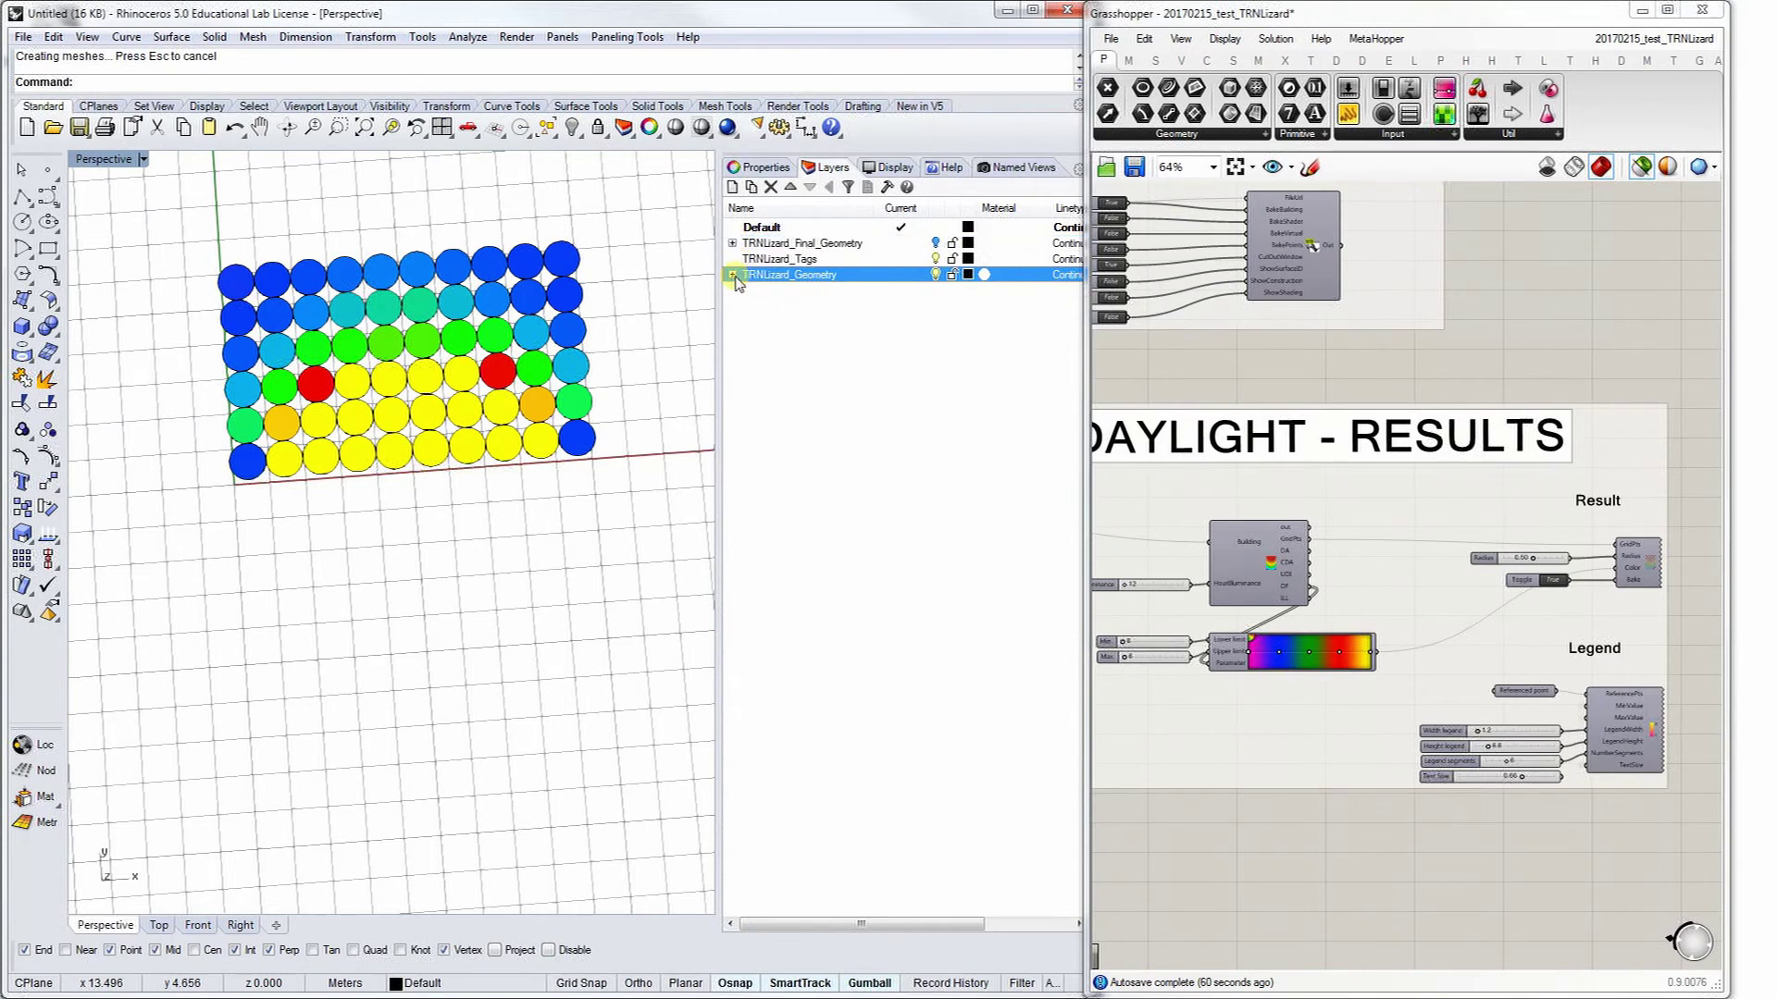
left_click(936, 278)
left_click(936, 278)
left_click(937, 278)
left_click(936, 278)
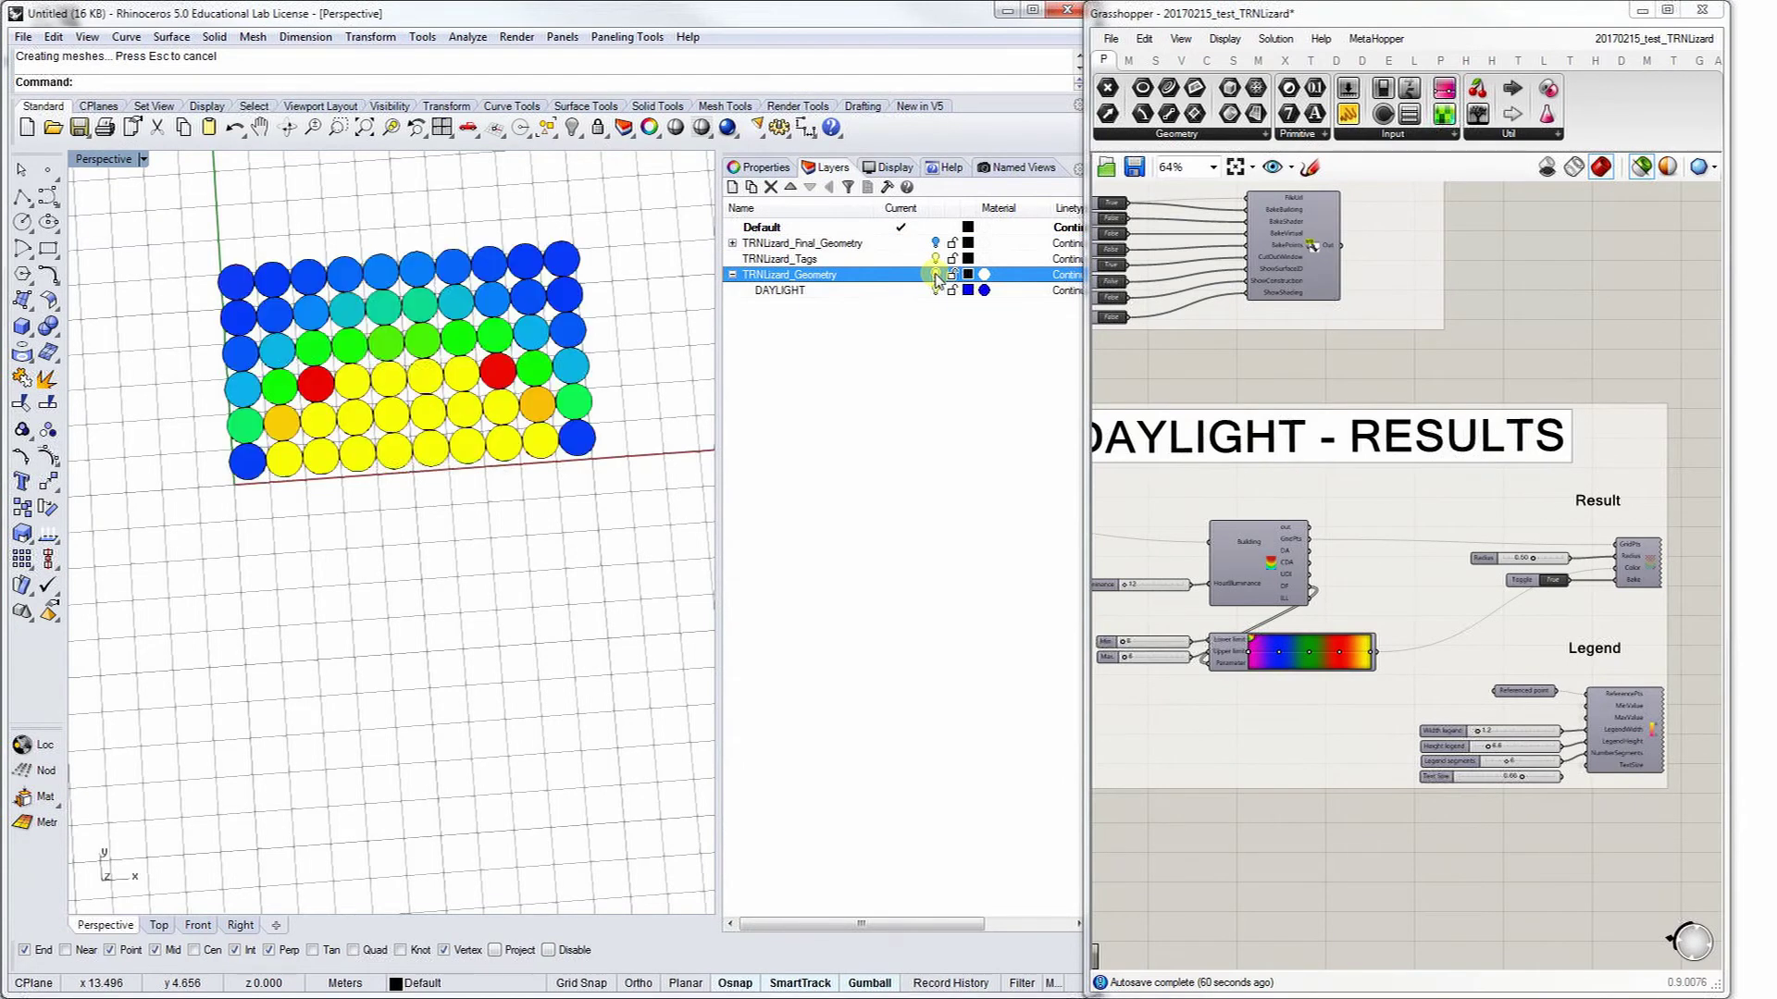
Step: Bring in the Legend, set the Top view to Rendered, and save the Grasshopper definition
left_click(1632, 726)
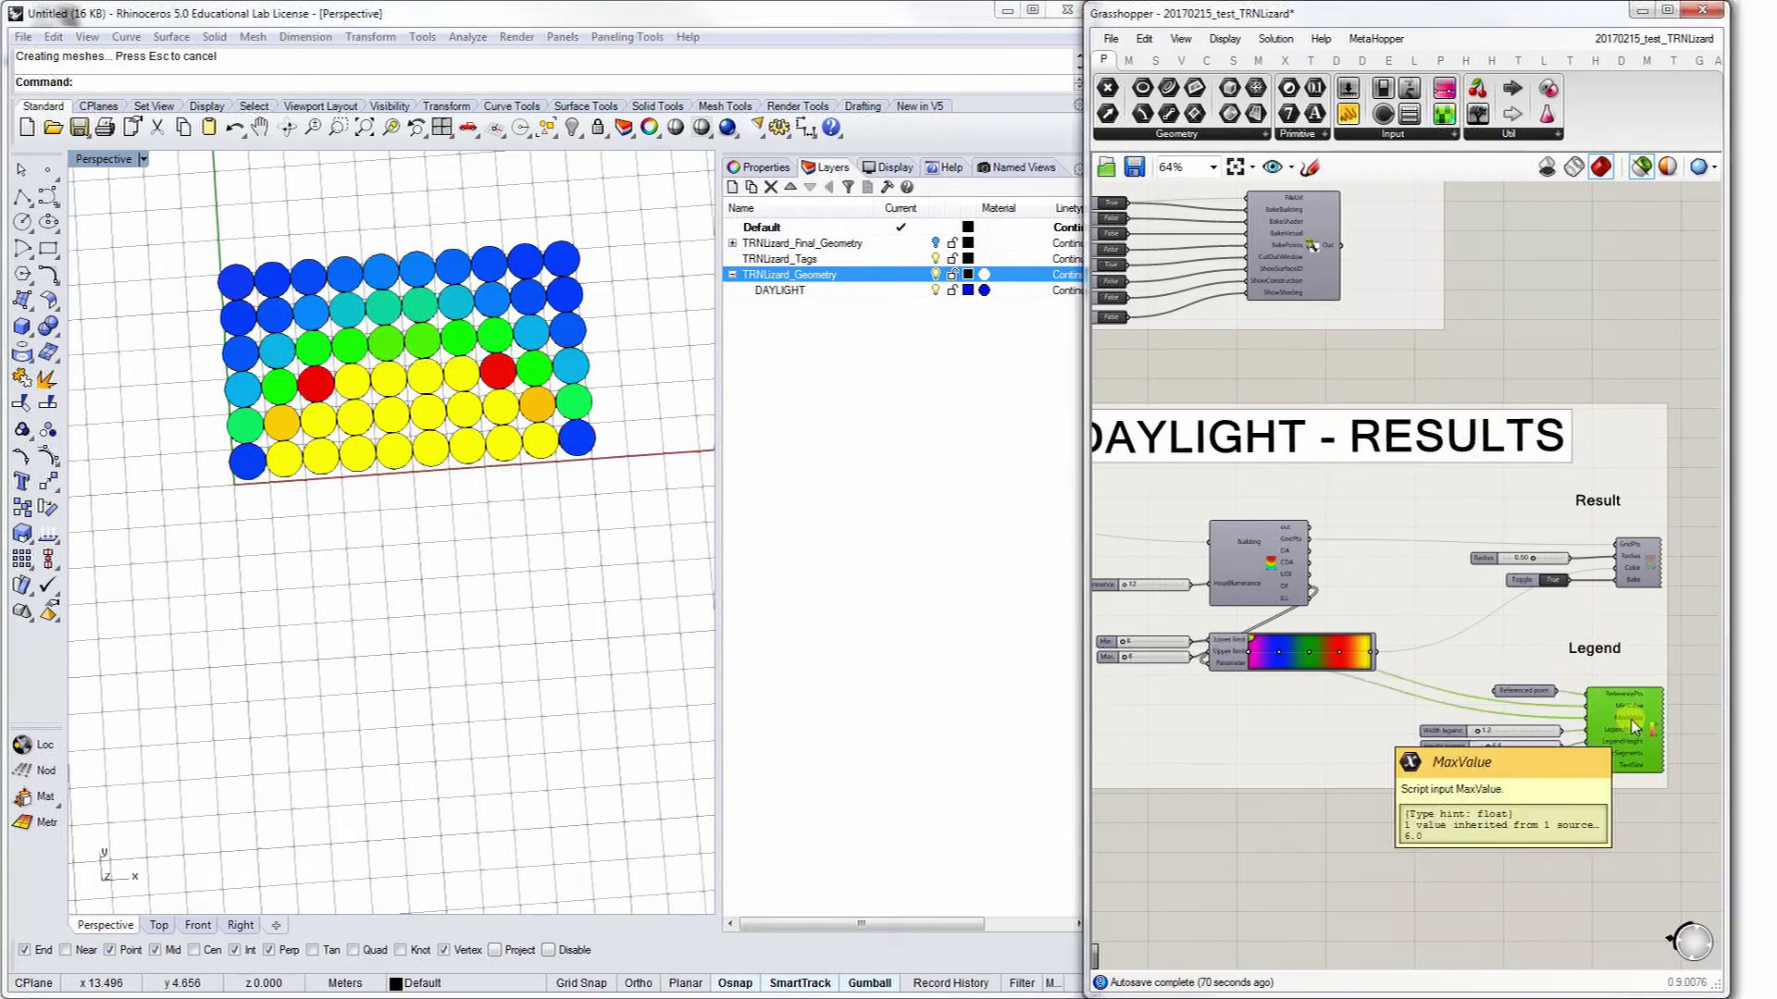
scroll(544, 500, "down", 5)
right_click_drag(452, 547, 523, 459)
left_click(159, 924)
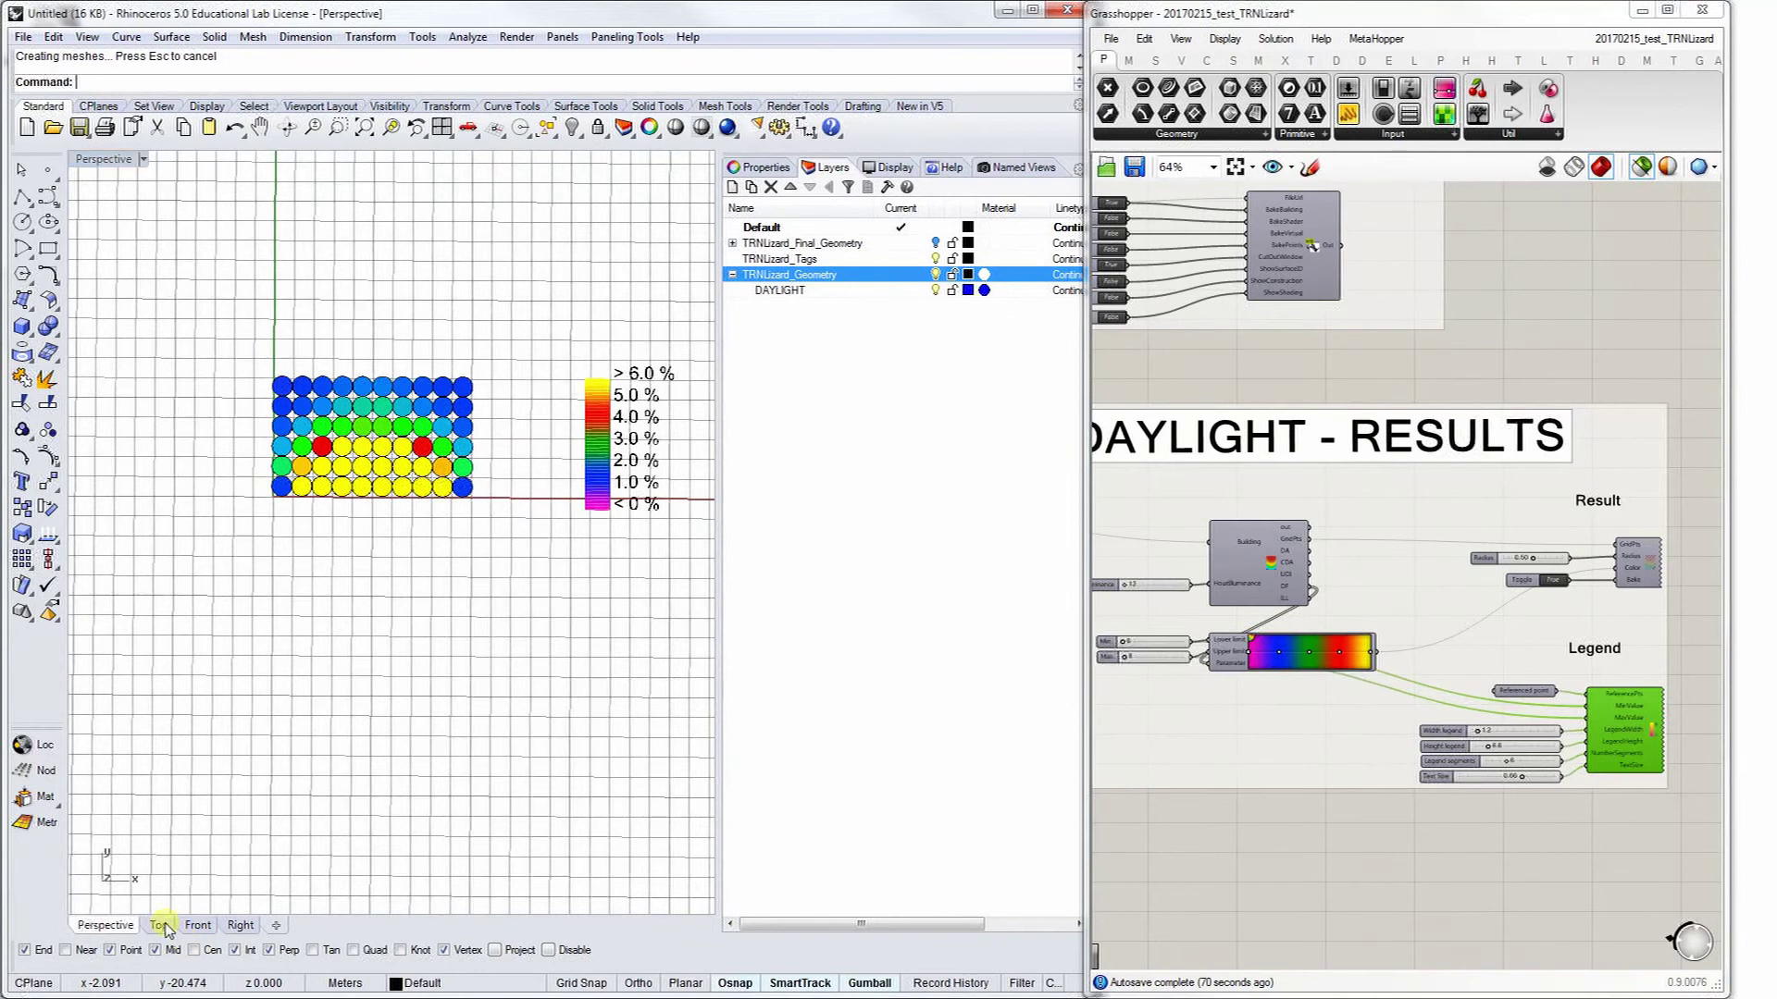
left_click(106, 159)
left_click(102, 251)
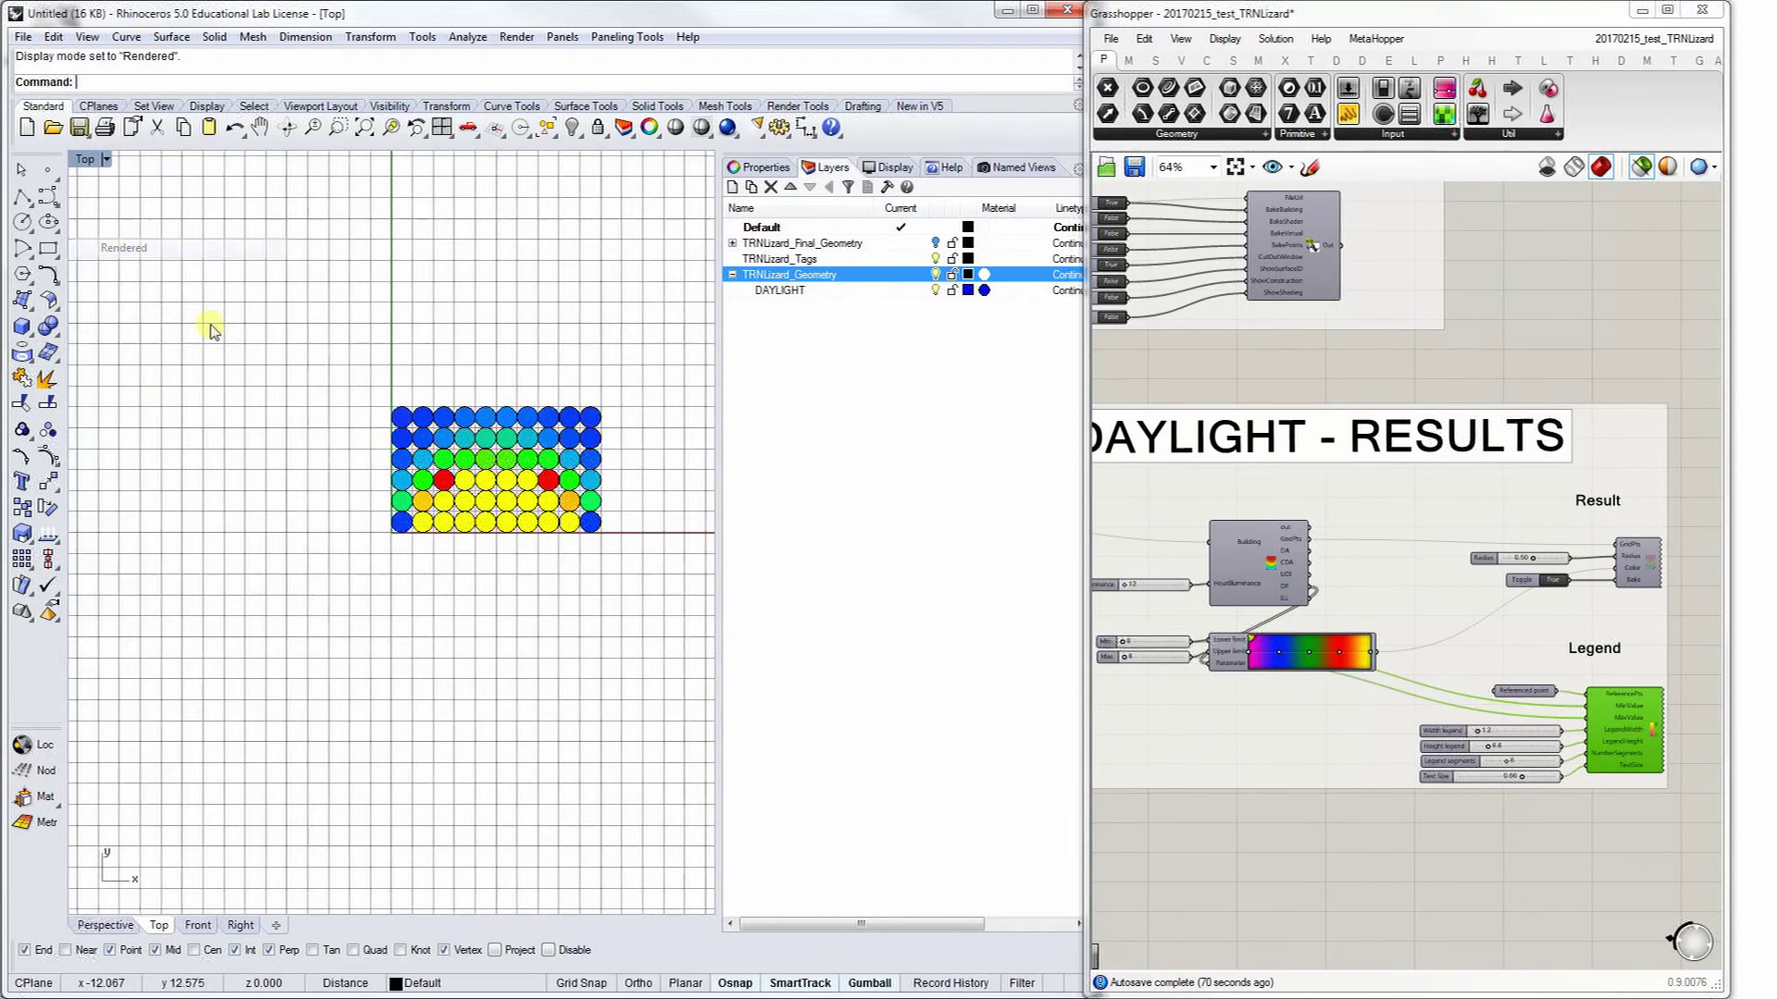
scroll(565, 573, "up", 3)
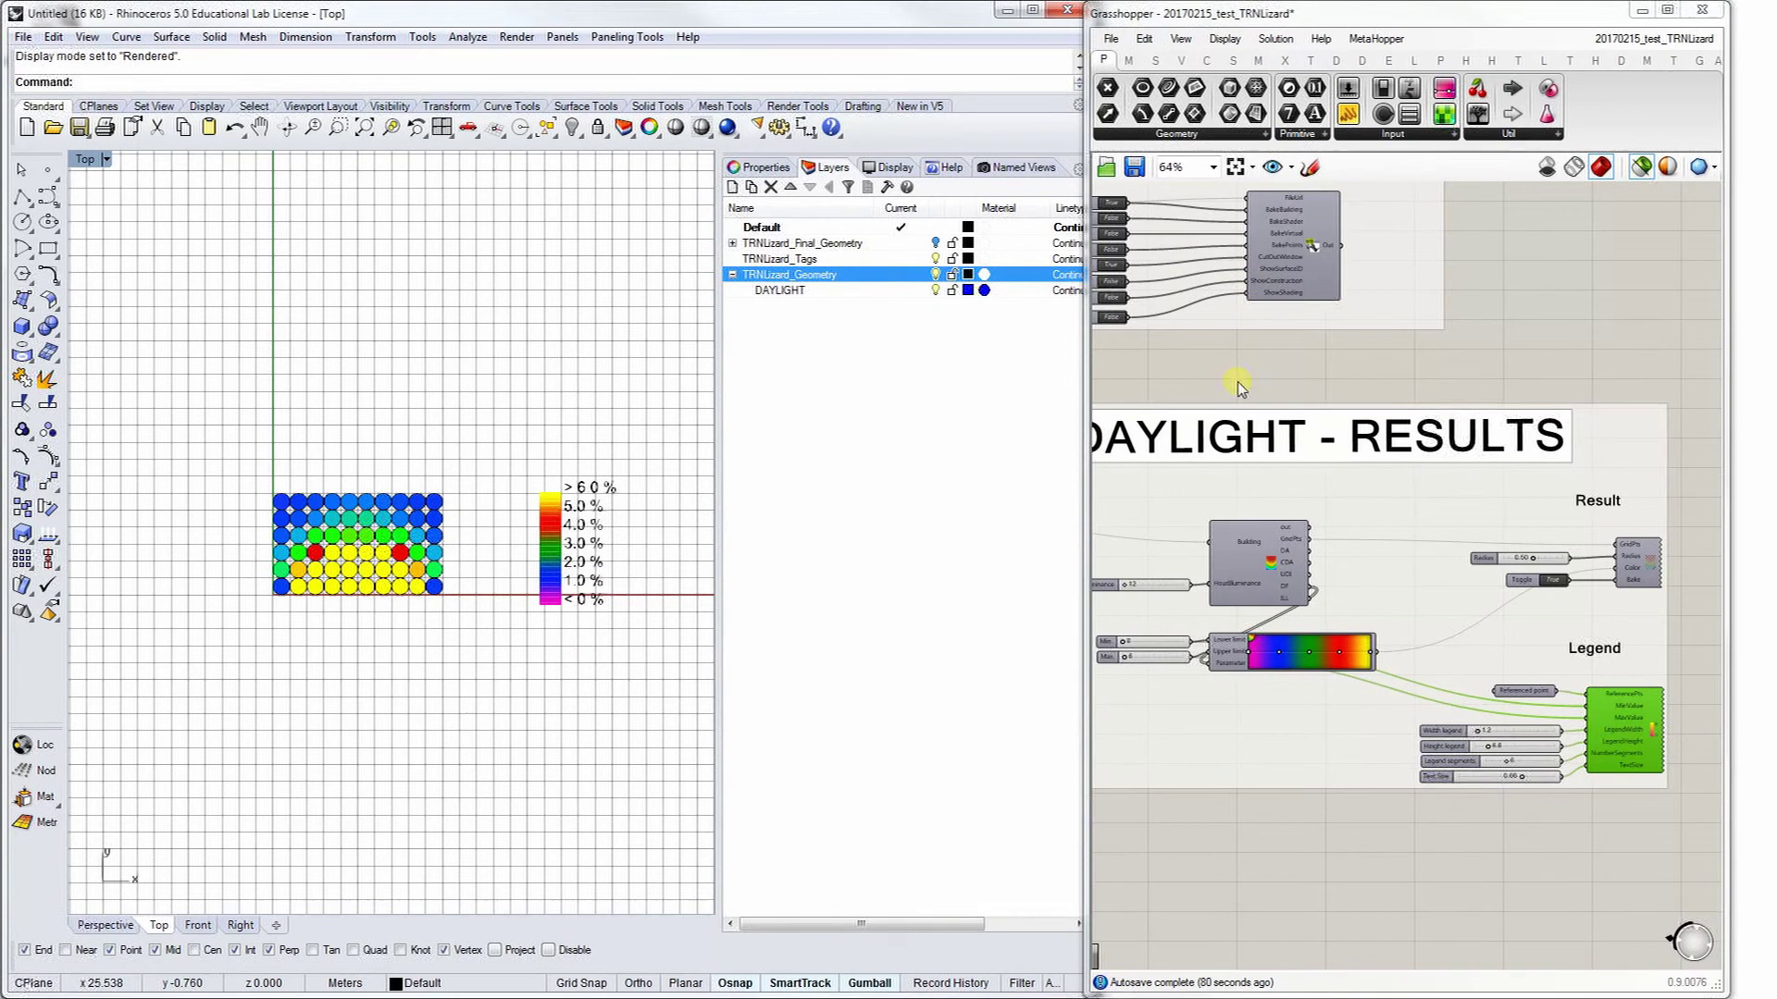
left_click(1137, 170)
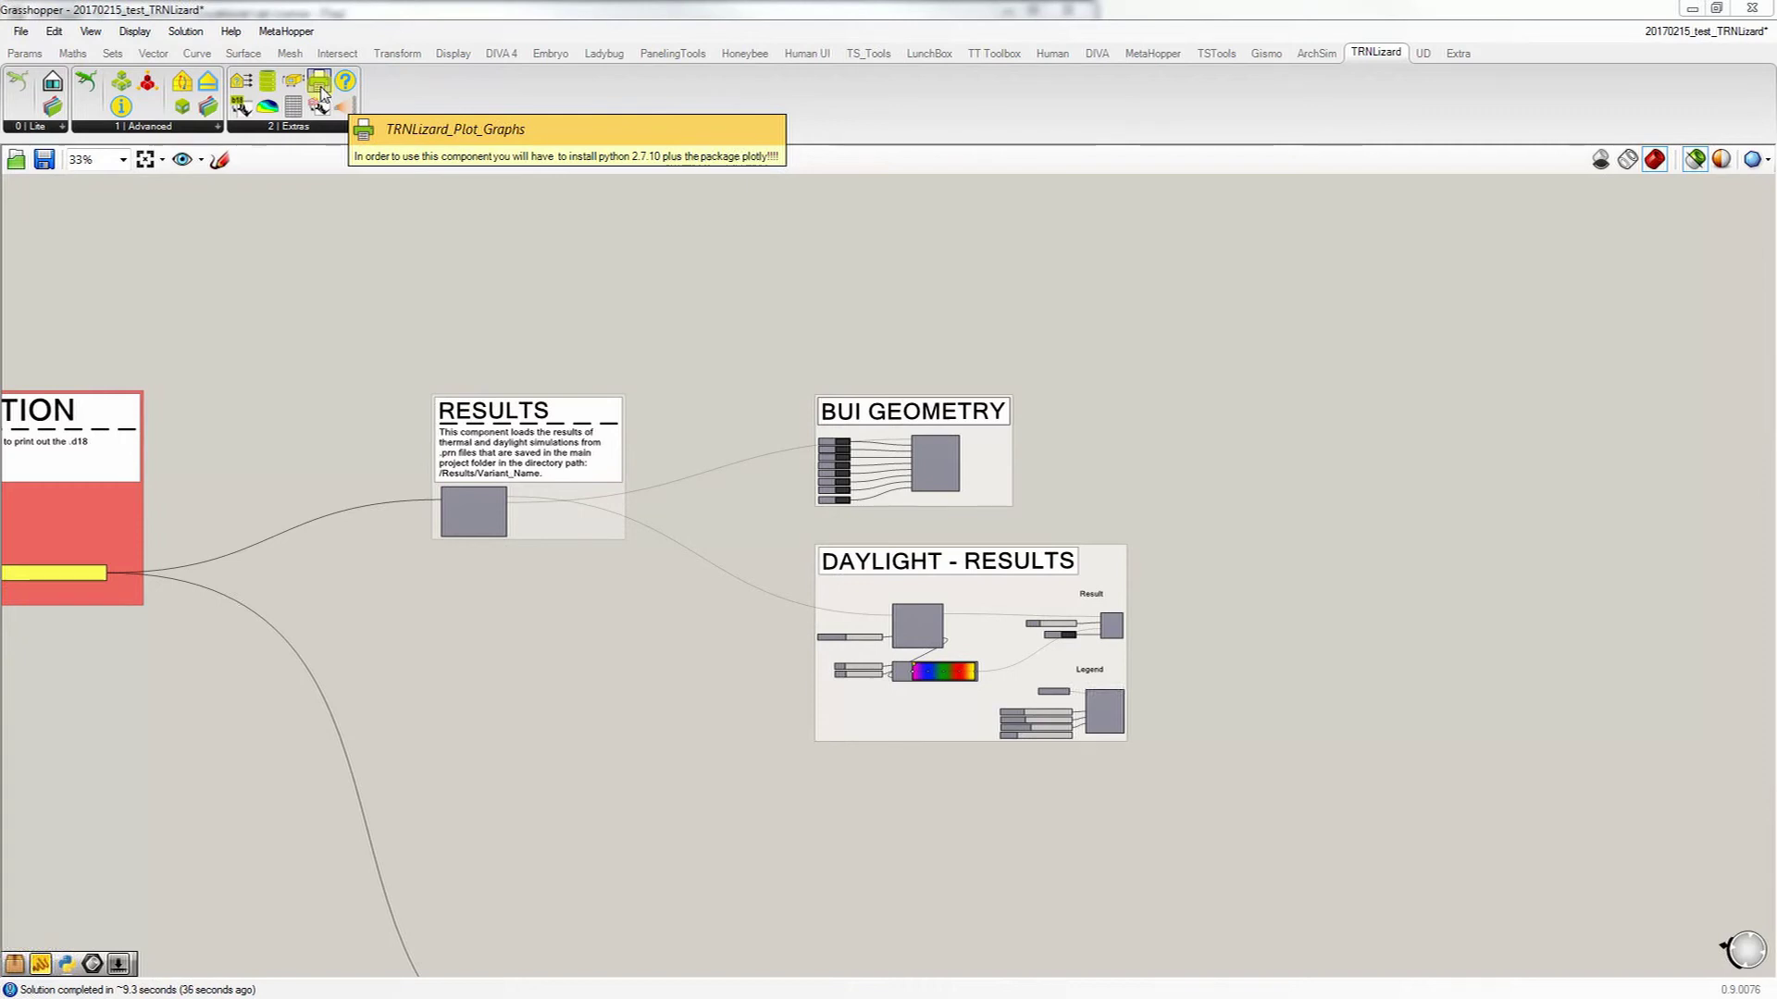
Step: Pan and zoom the canvas until the RESULTS component and whole PLOT group are visible
right_click_drag(559, 726, 586, 460)
scroll(586, 459, "down", 4)
right_click_drag(800, 652, 809, 463)
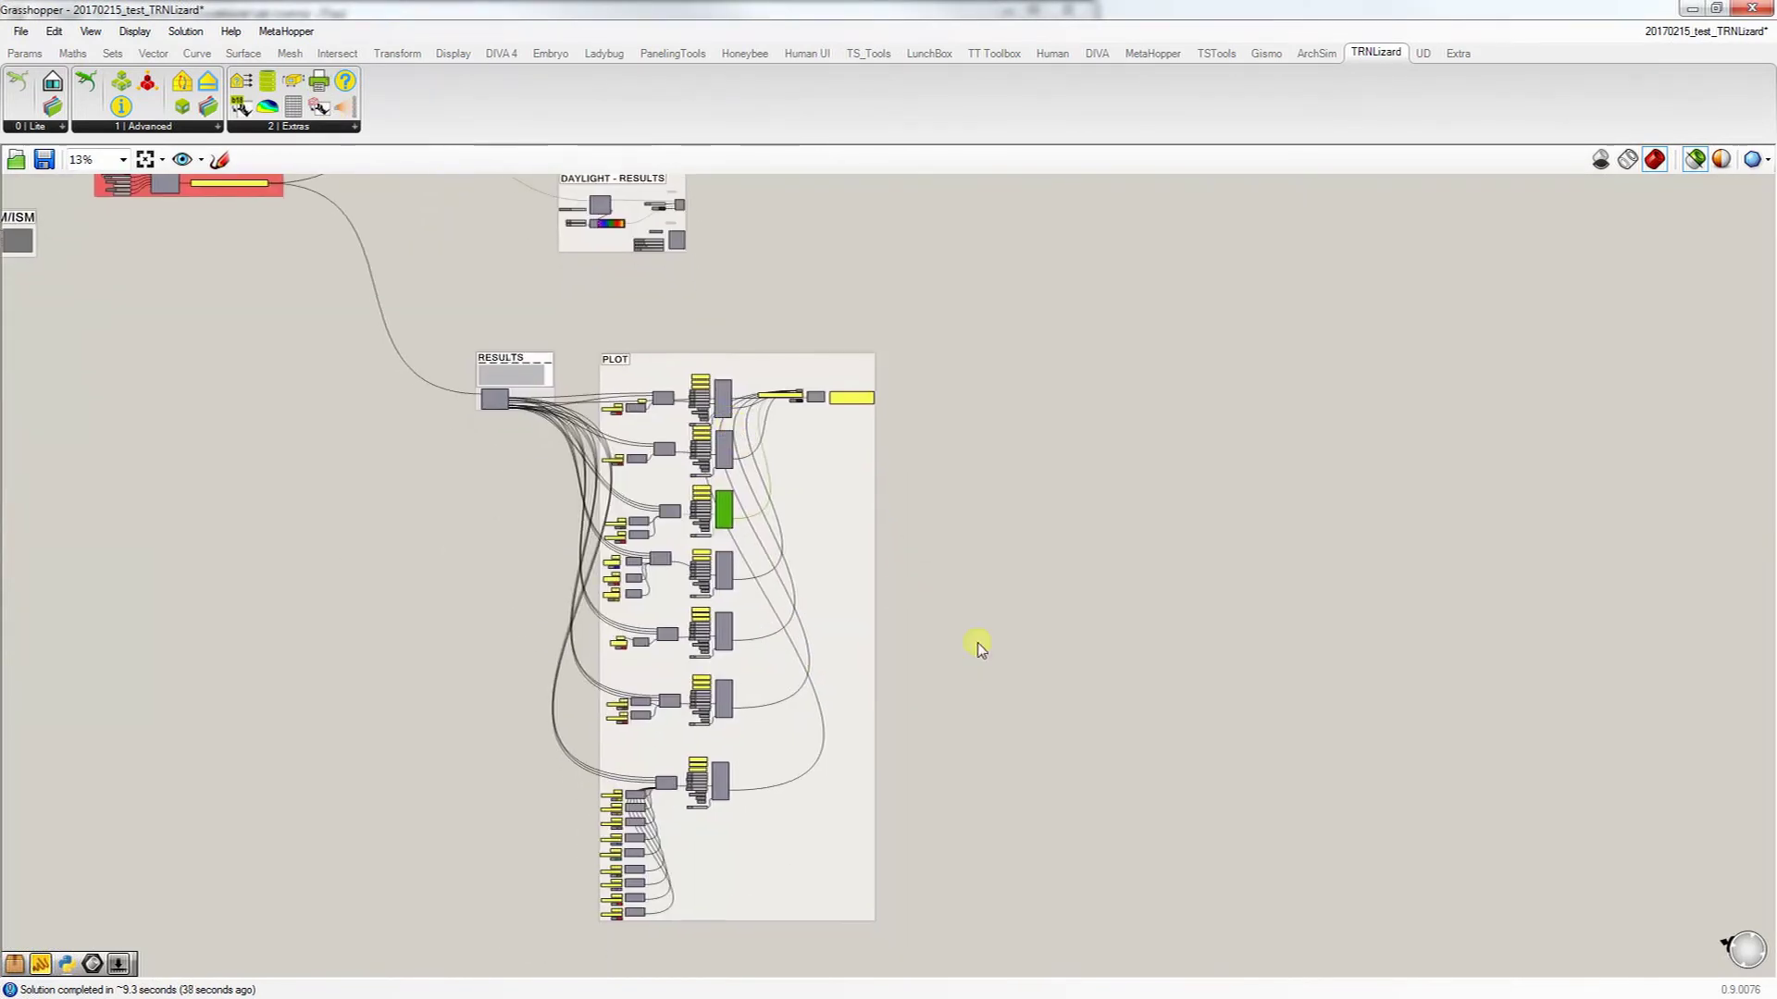
scroll(822, 407, "up", 6)
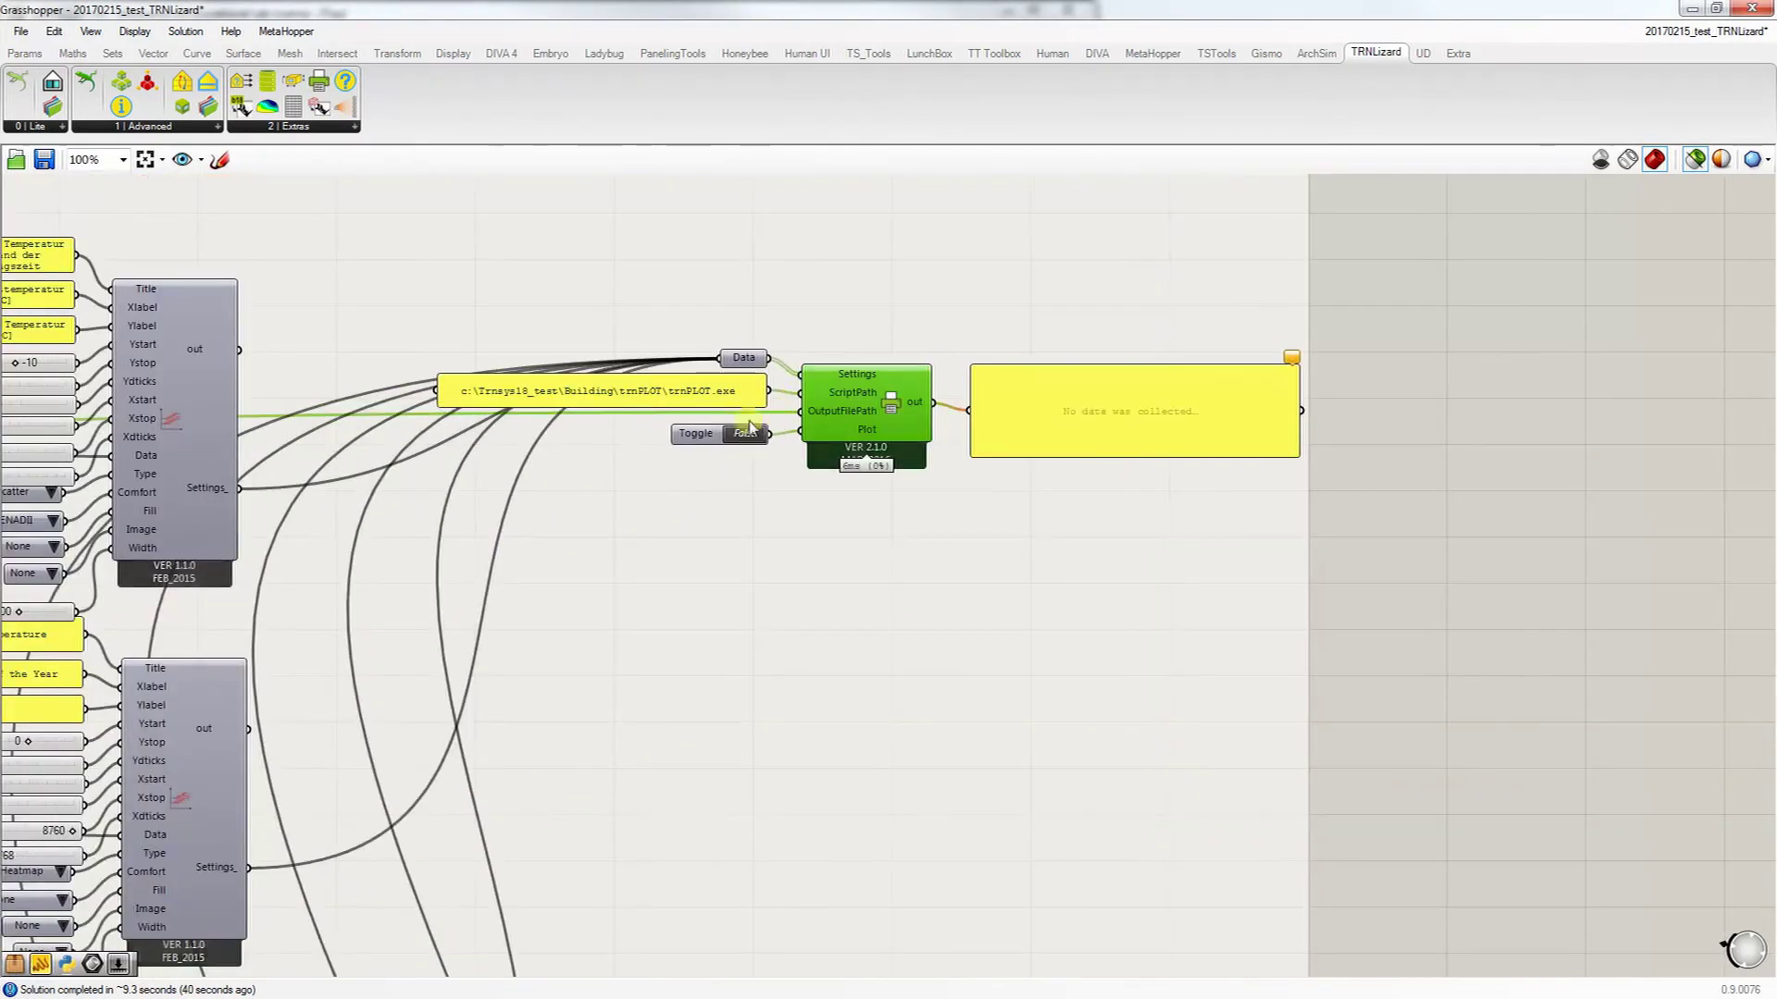
scroll(730, 440, "down", 3)
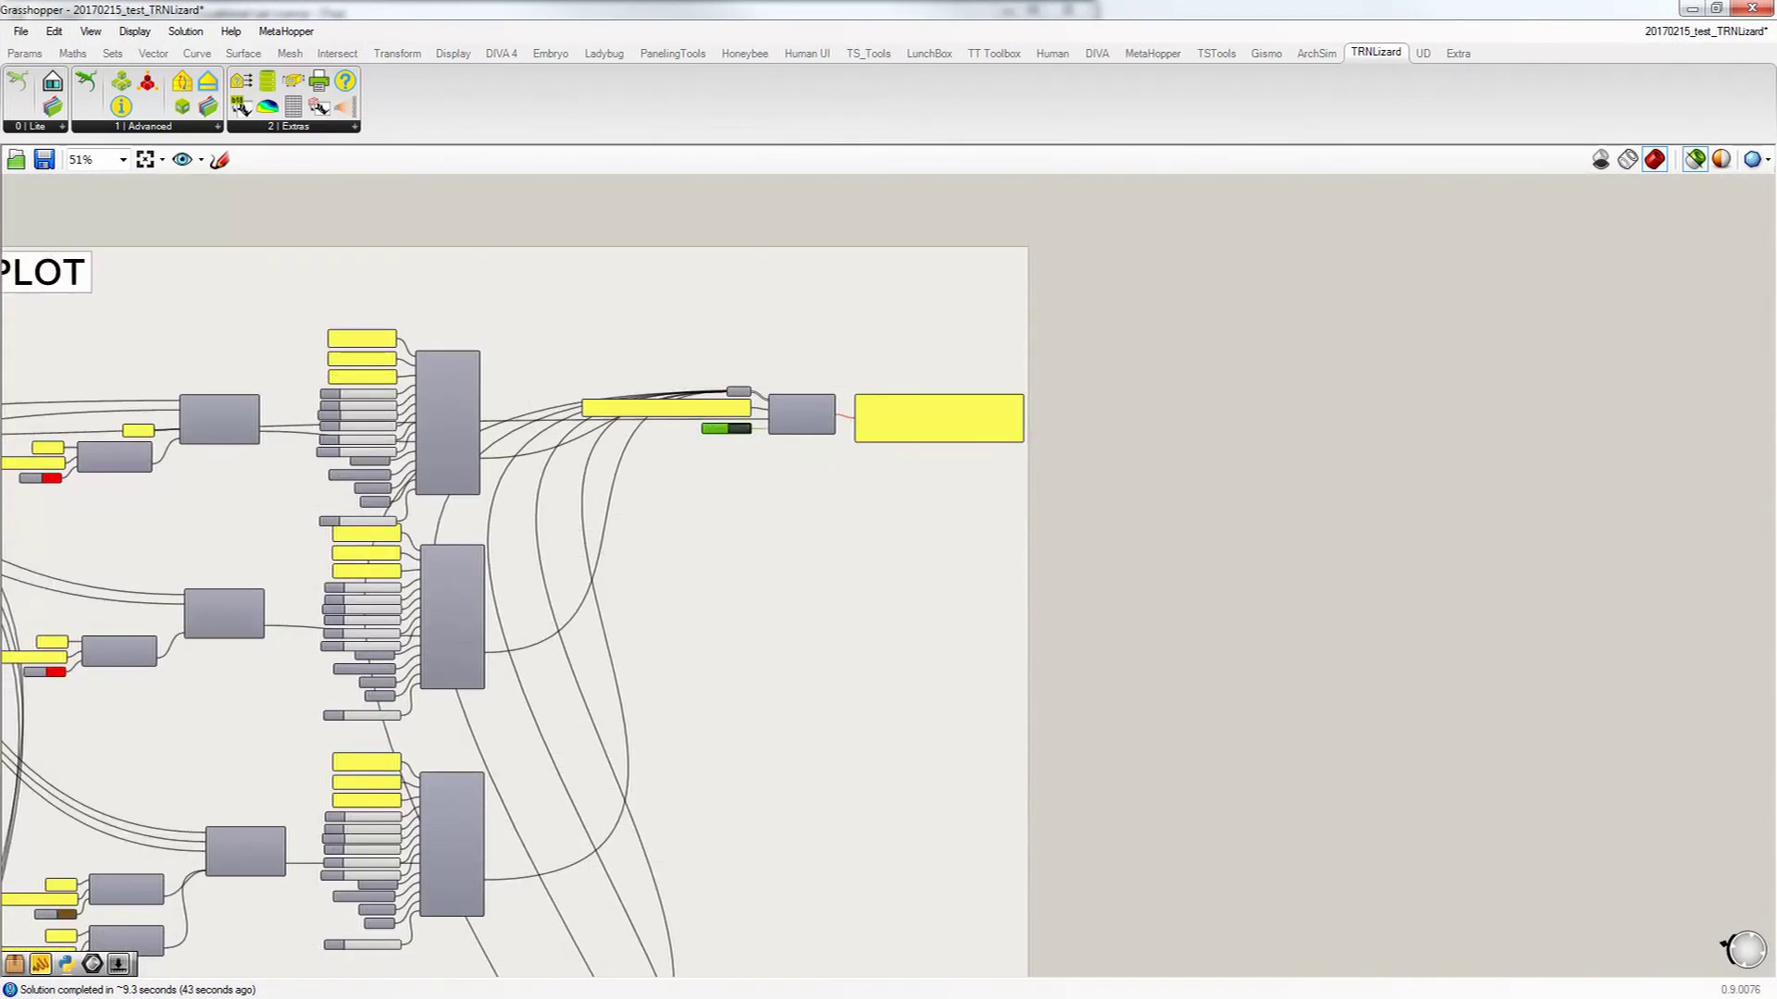
Step: In Chrome, zoom the summer-day temperature chart to hours 4040–4130, then reset it
key("alt+Tab")
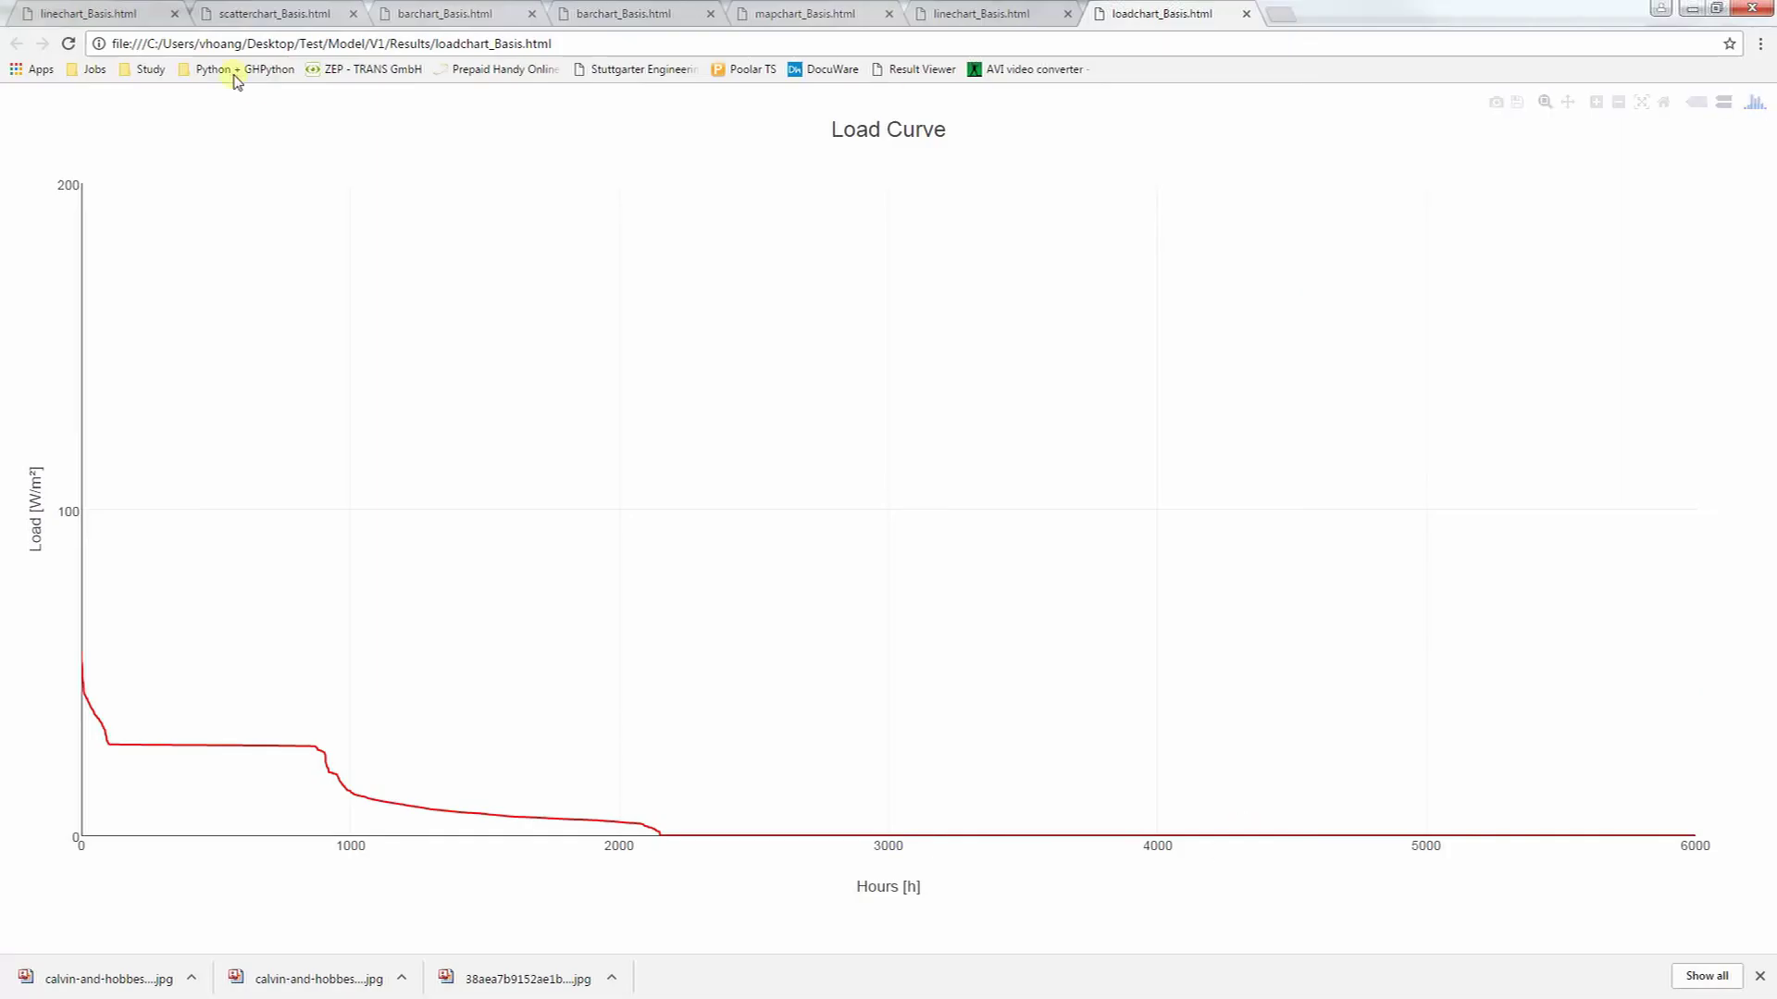
left_click(130, 17)
mouse_move(125, 388)
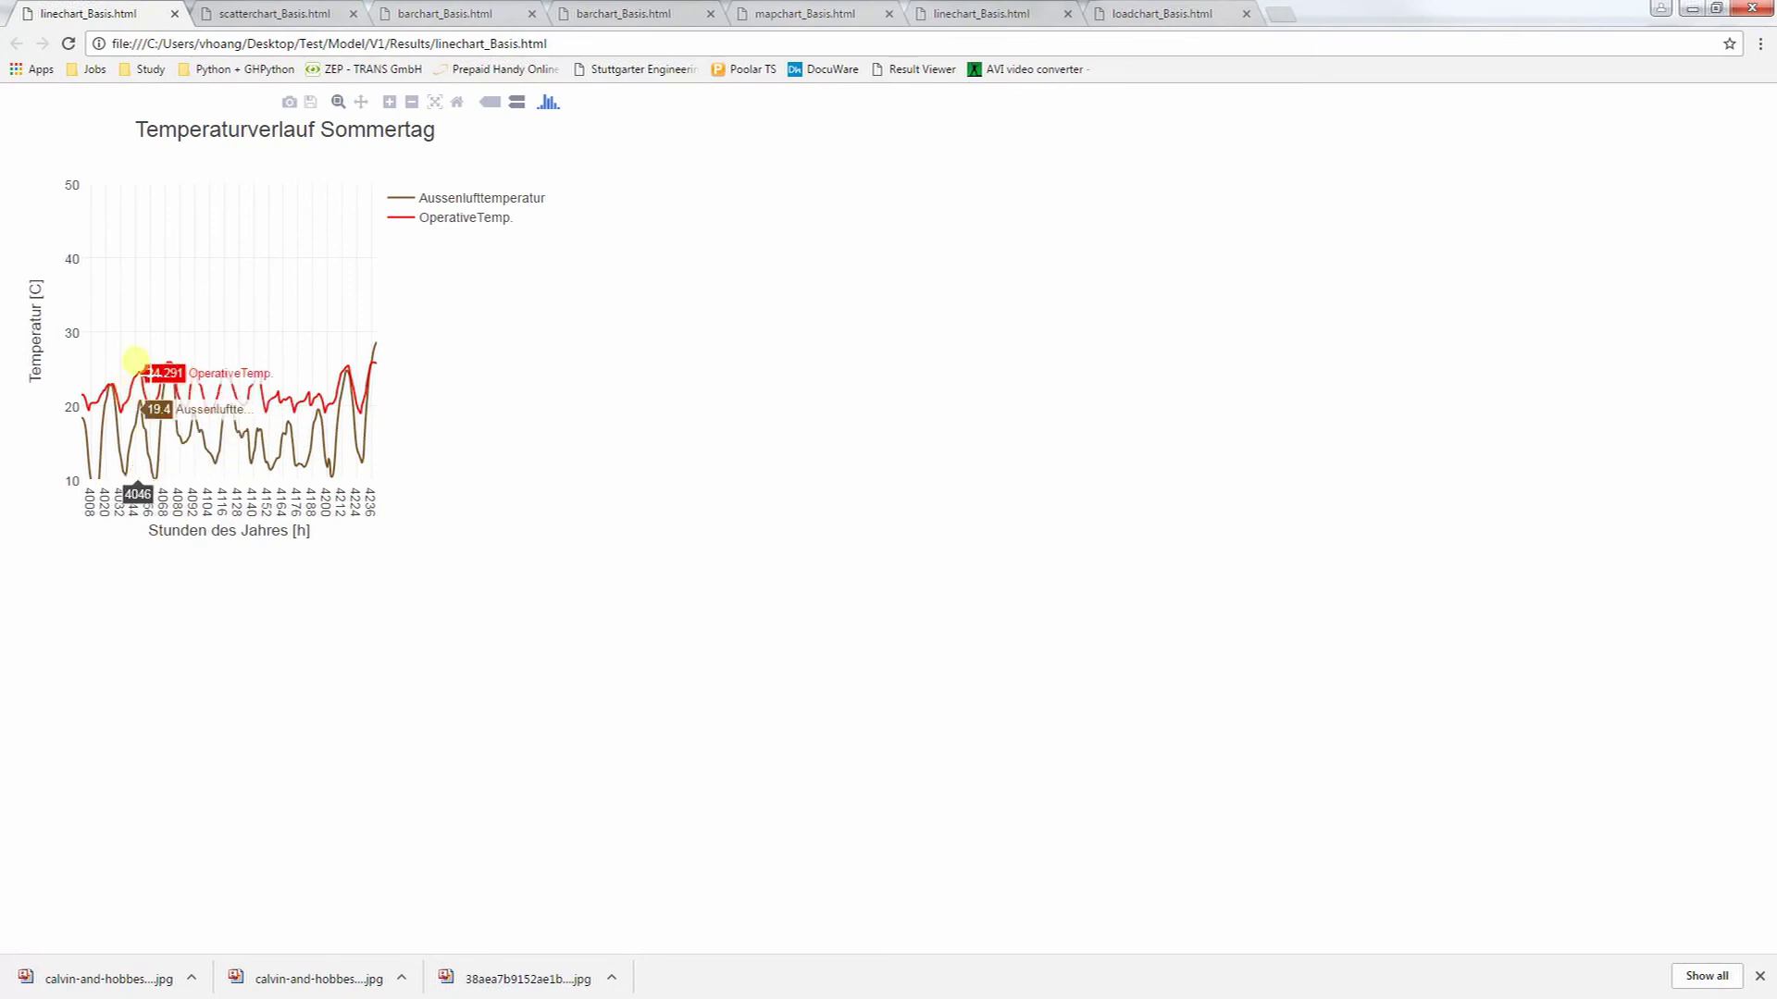
left_click_drag(125, 330, 245, 473)
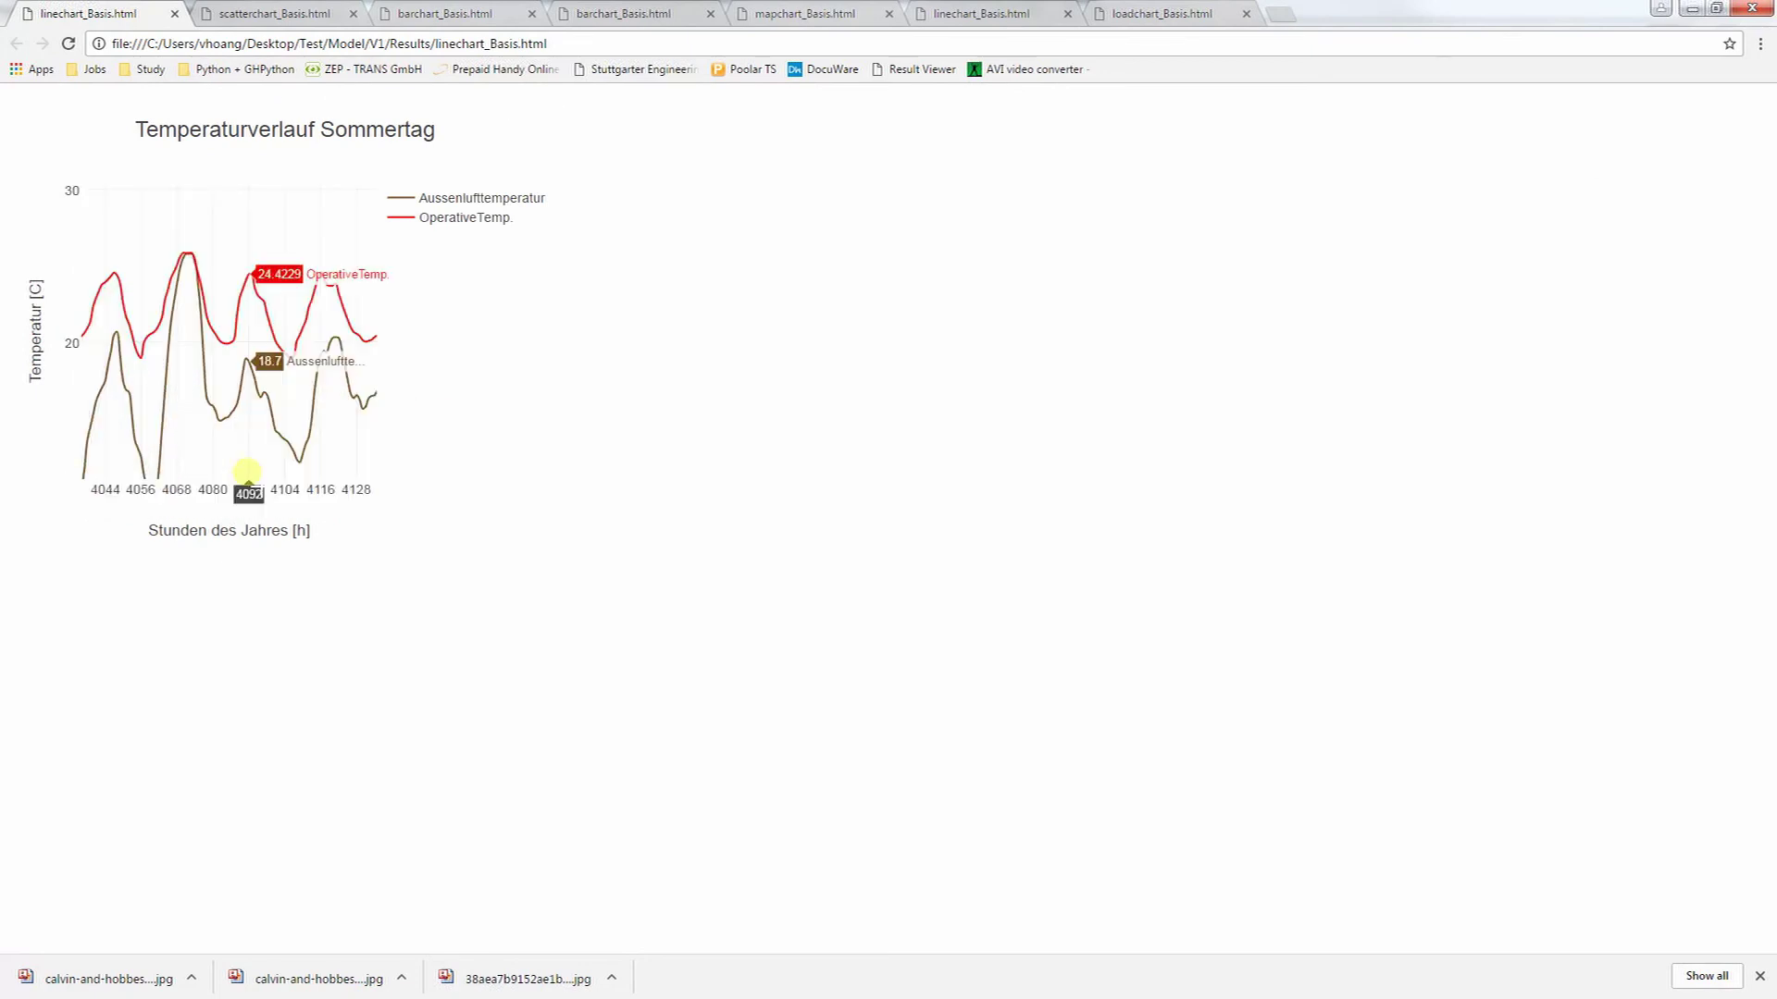
double_click(241, 225)
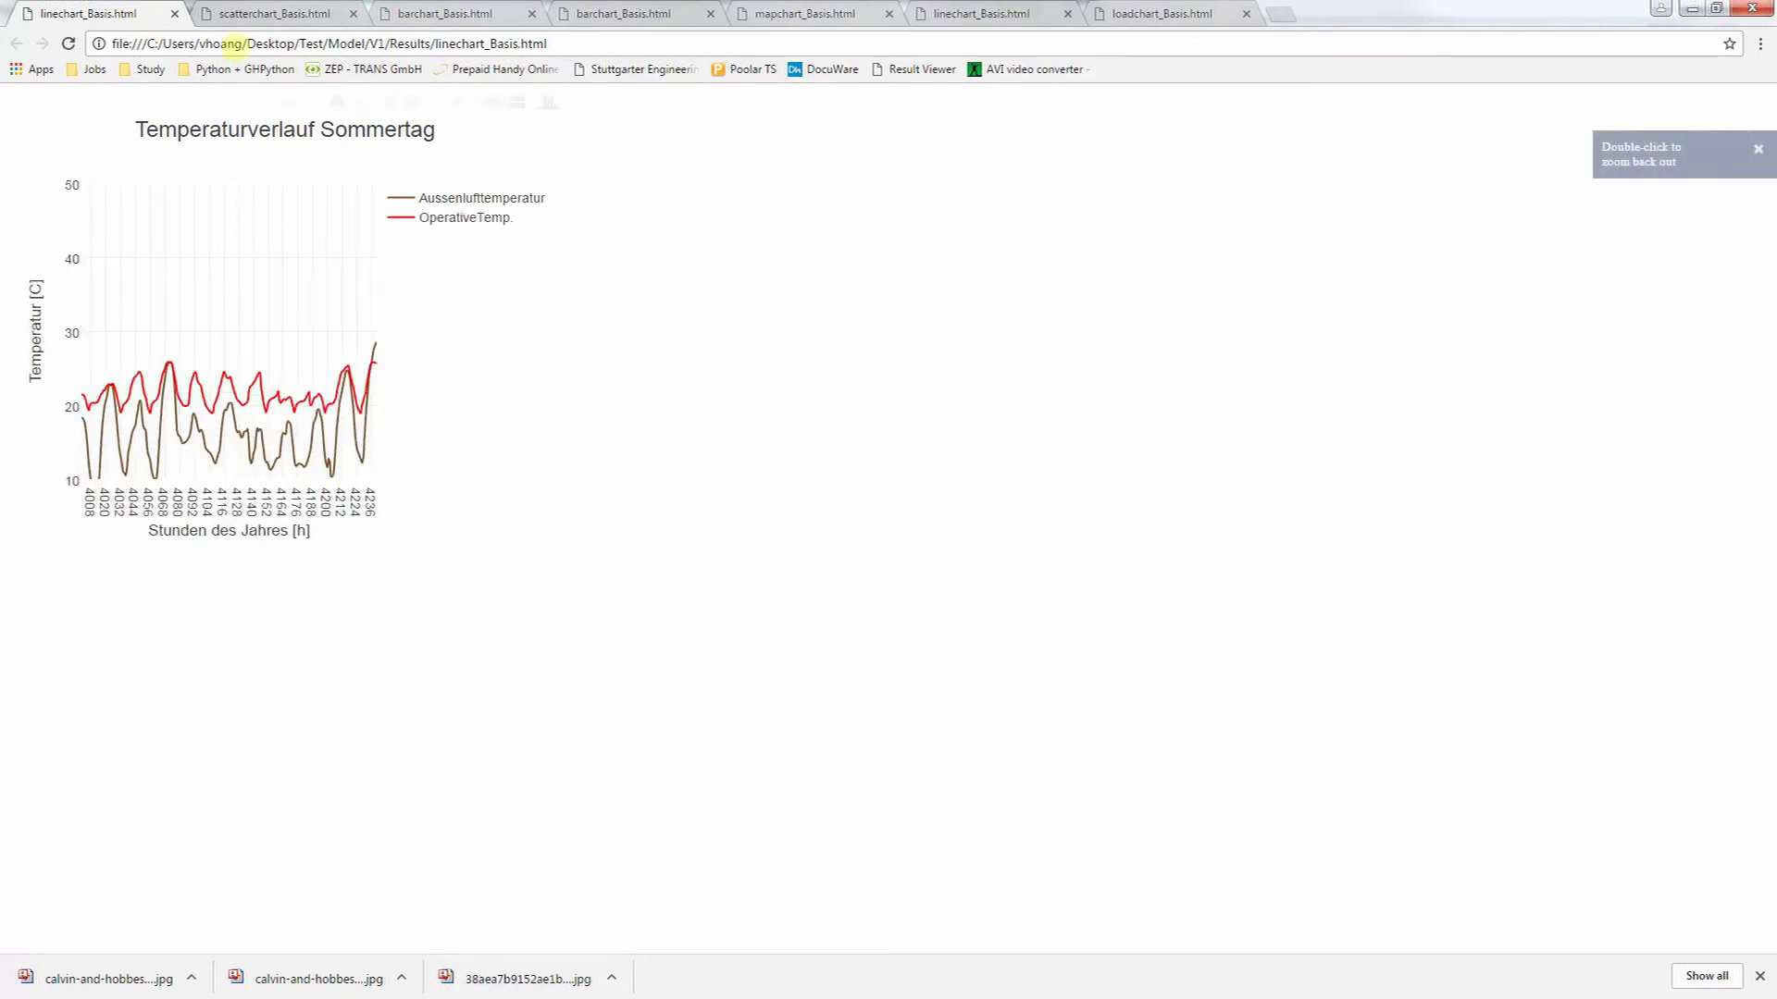
Step: Zoom and reset the operative temperature scatter chart, then view both Thermal Load bar charts and the Temperature heatmap
left_click(253, 14)
left_click_drag(396, 226, 535, 348)
double_click(444, 412)
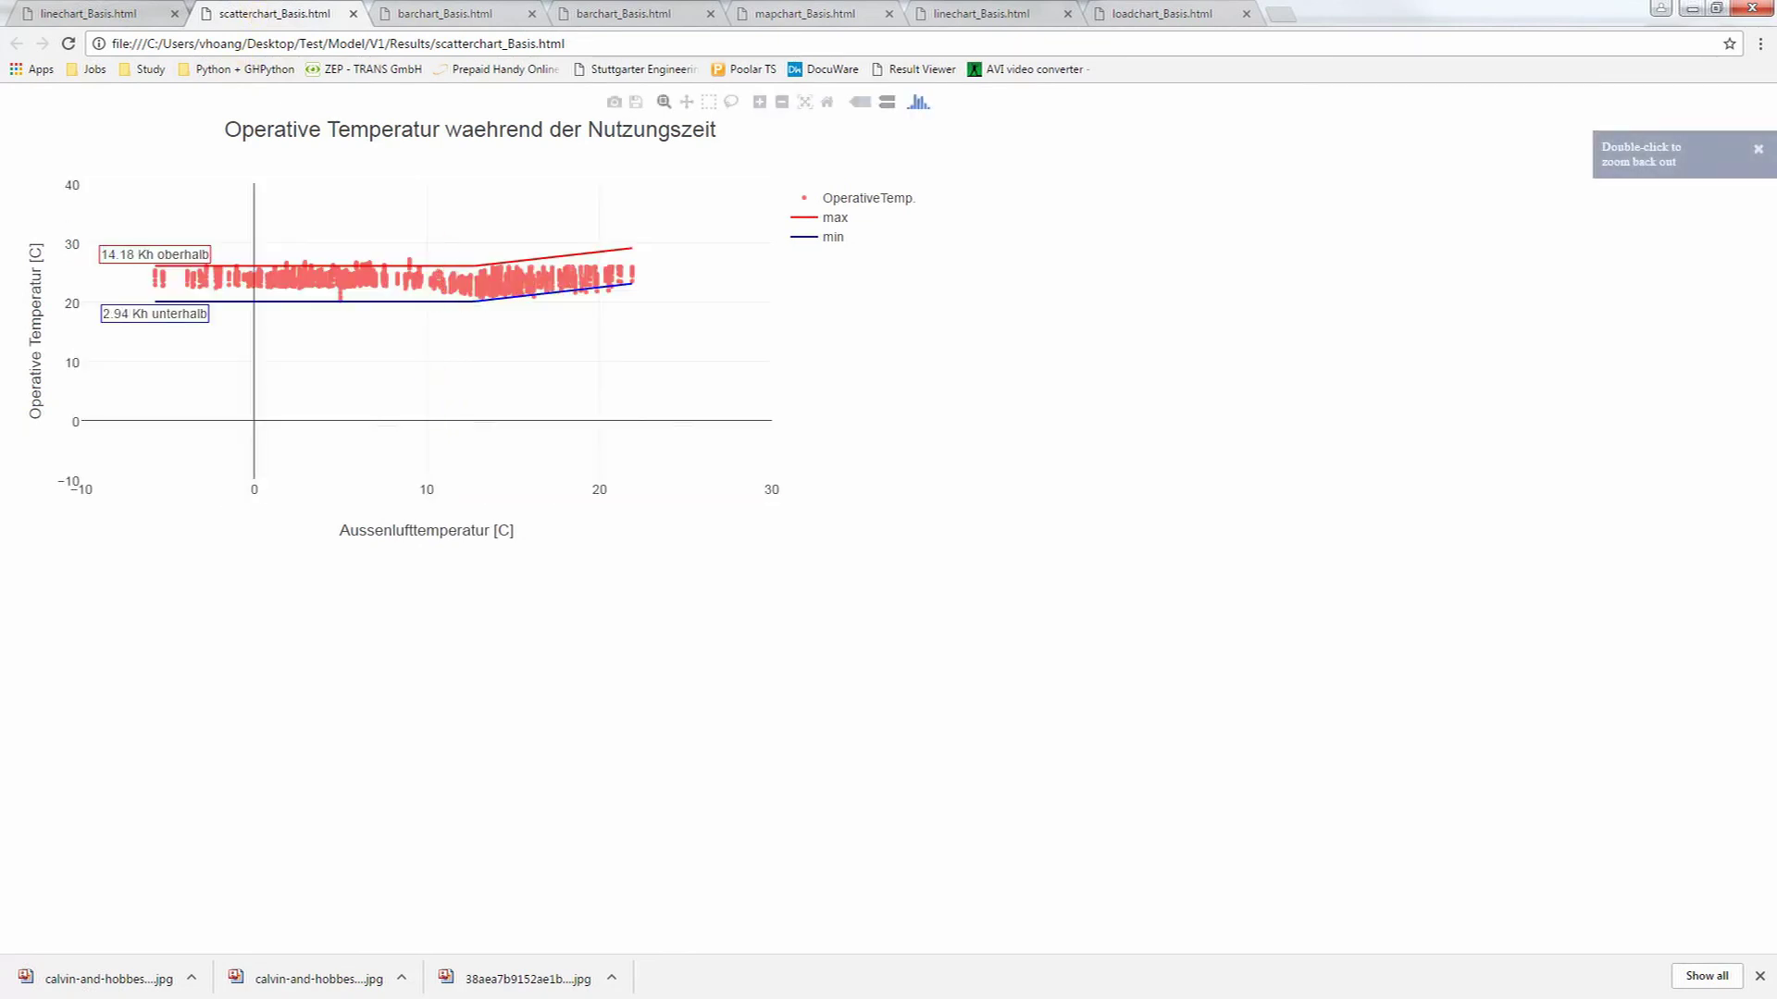
left_click(442, 13)
mouse_move(132, 442)
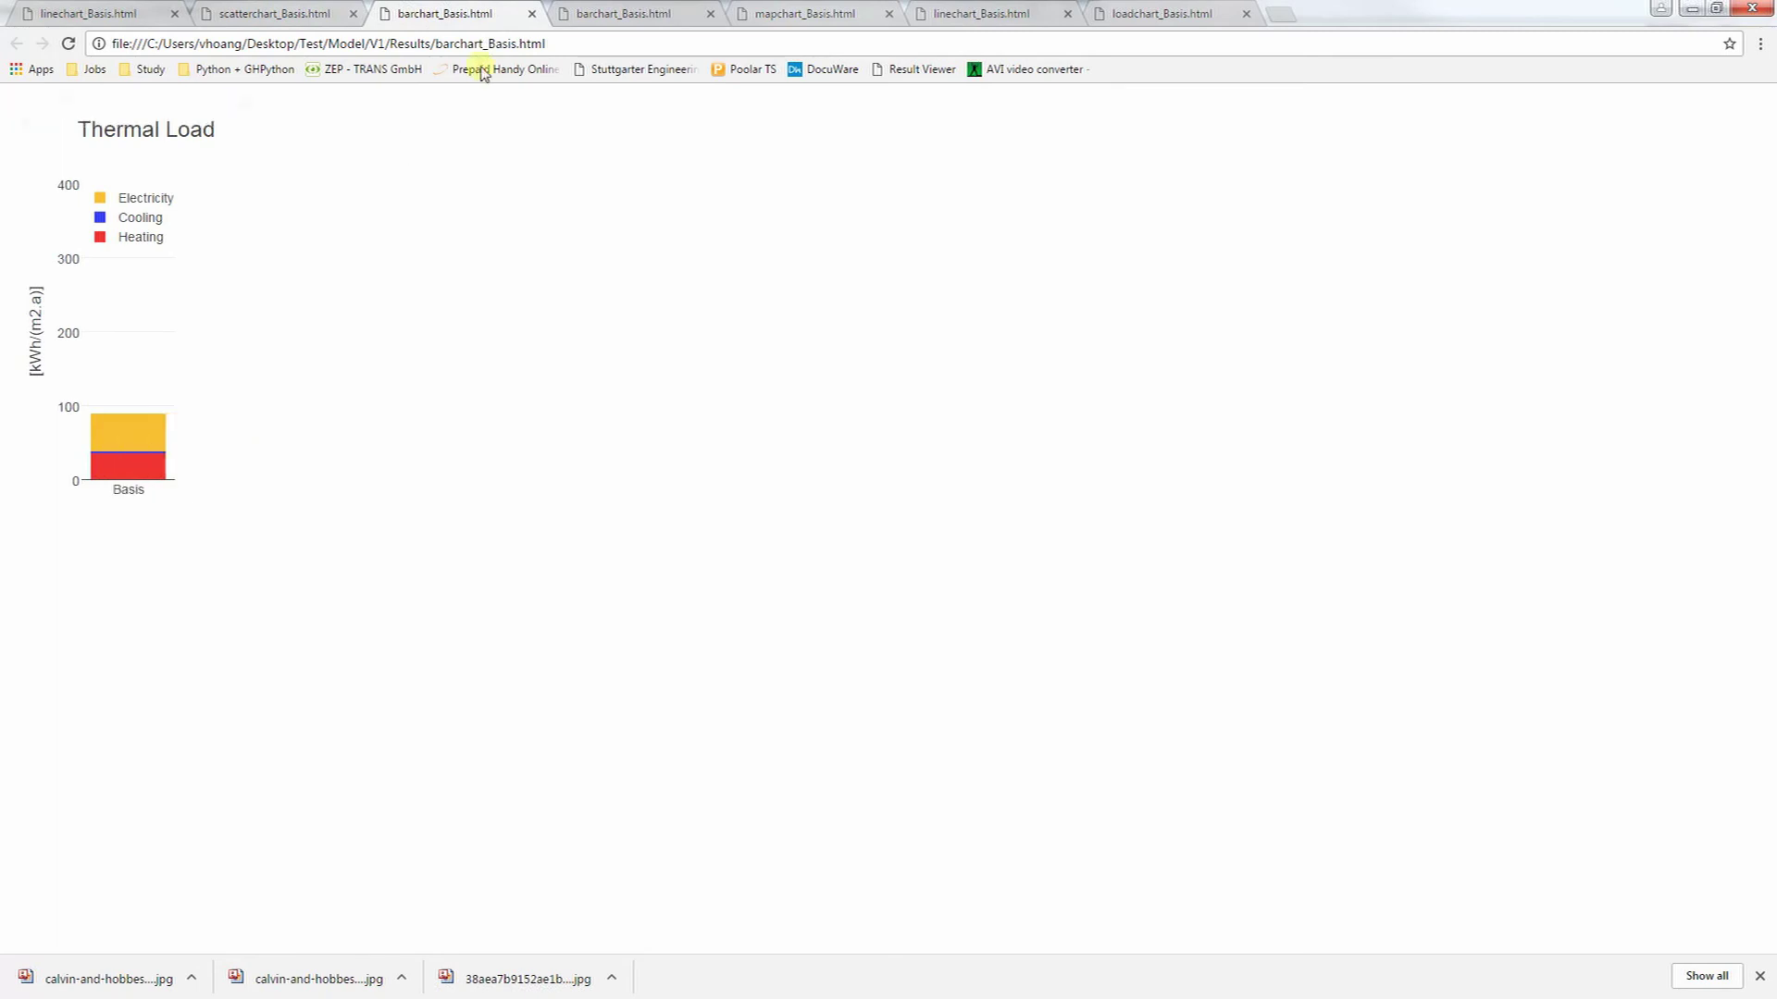
left_click(623, 14)
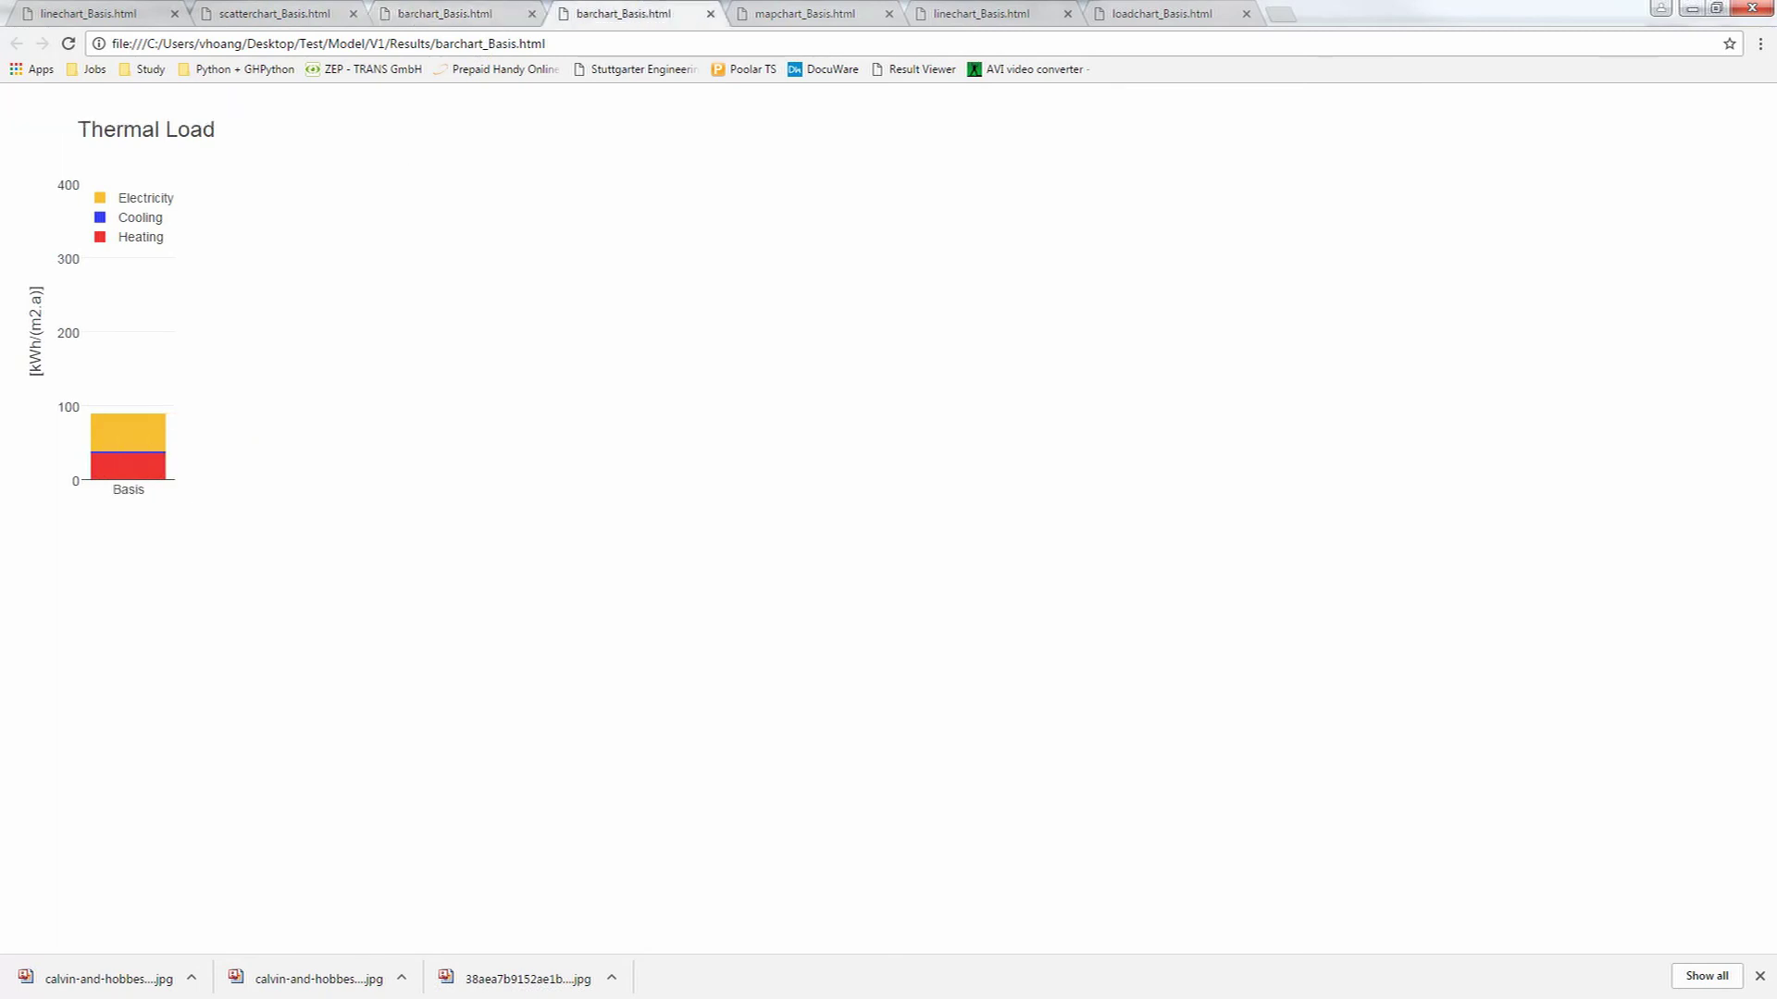
left_click(776, 16)
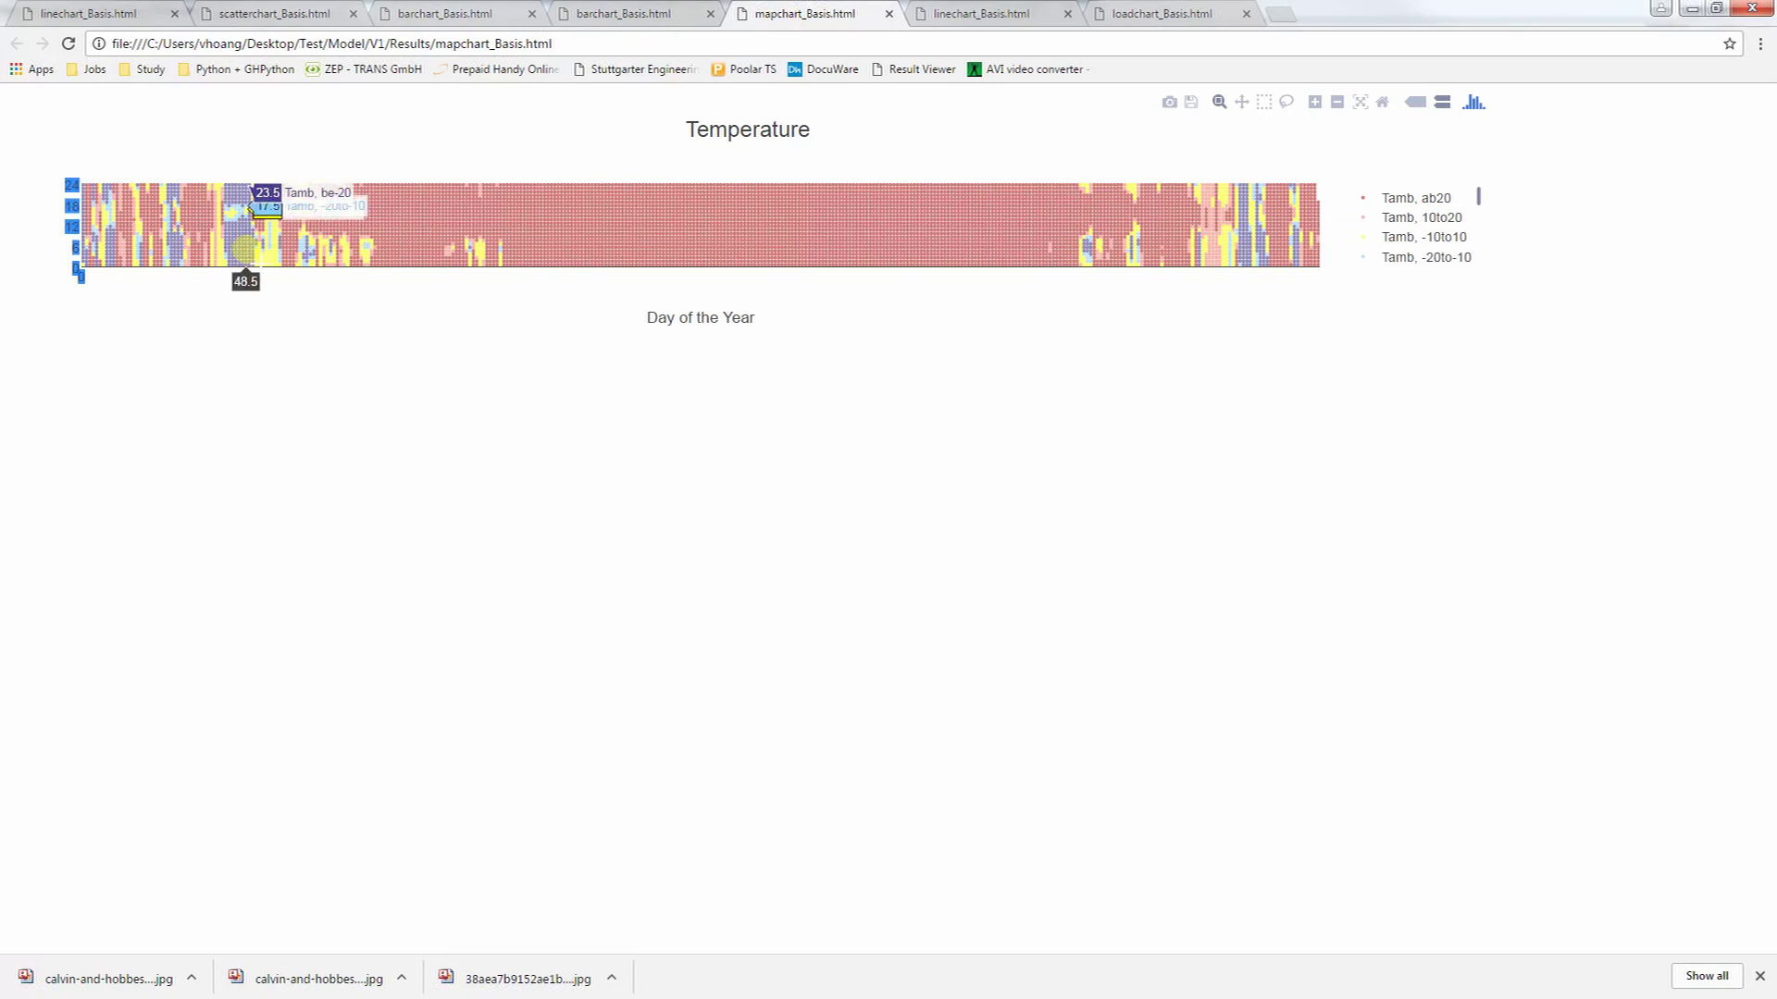
Step: On the Load Sequence chart, hide SurfaceHeatExchange, Coupling, Cooling and SolarGains traces
left_click(967, 14)
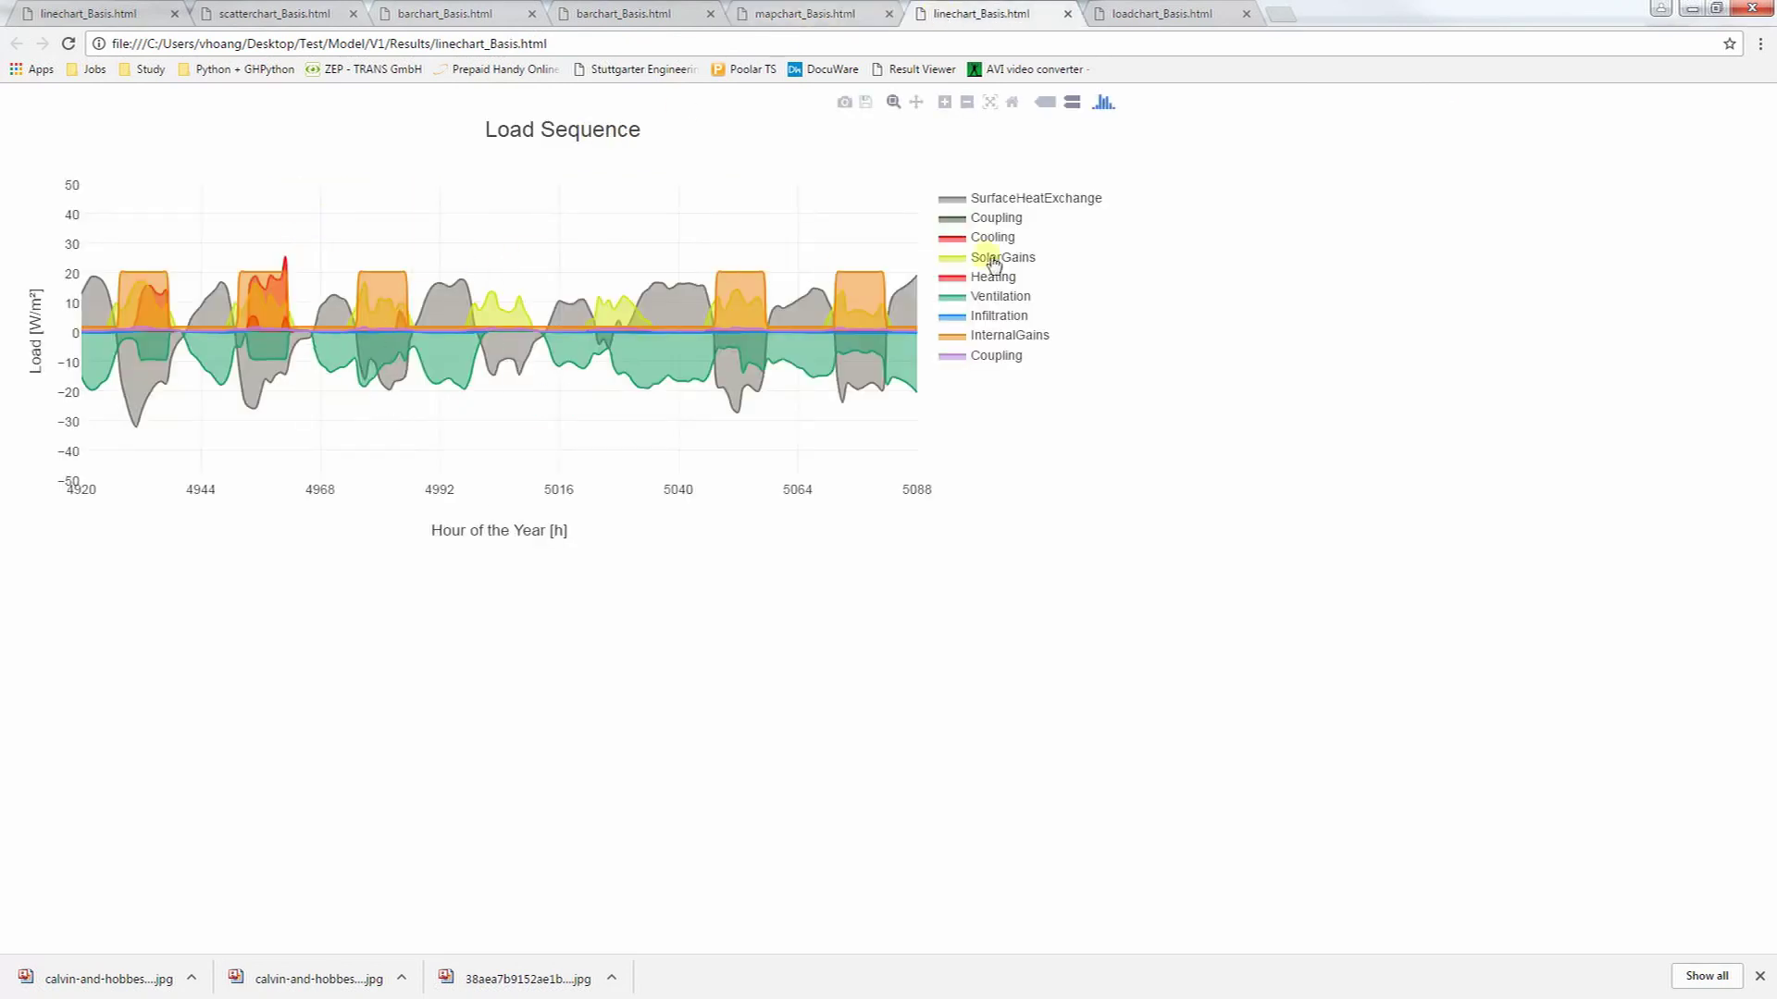
left_click(1022, 198)
left_click(1000, 219)
left_click(994, 237)
left_click(999, 257)
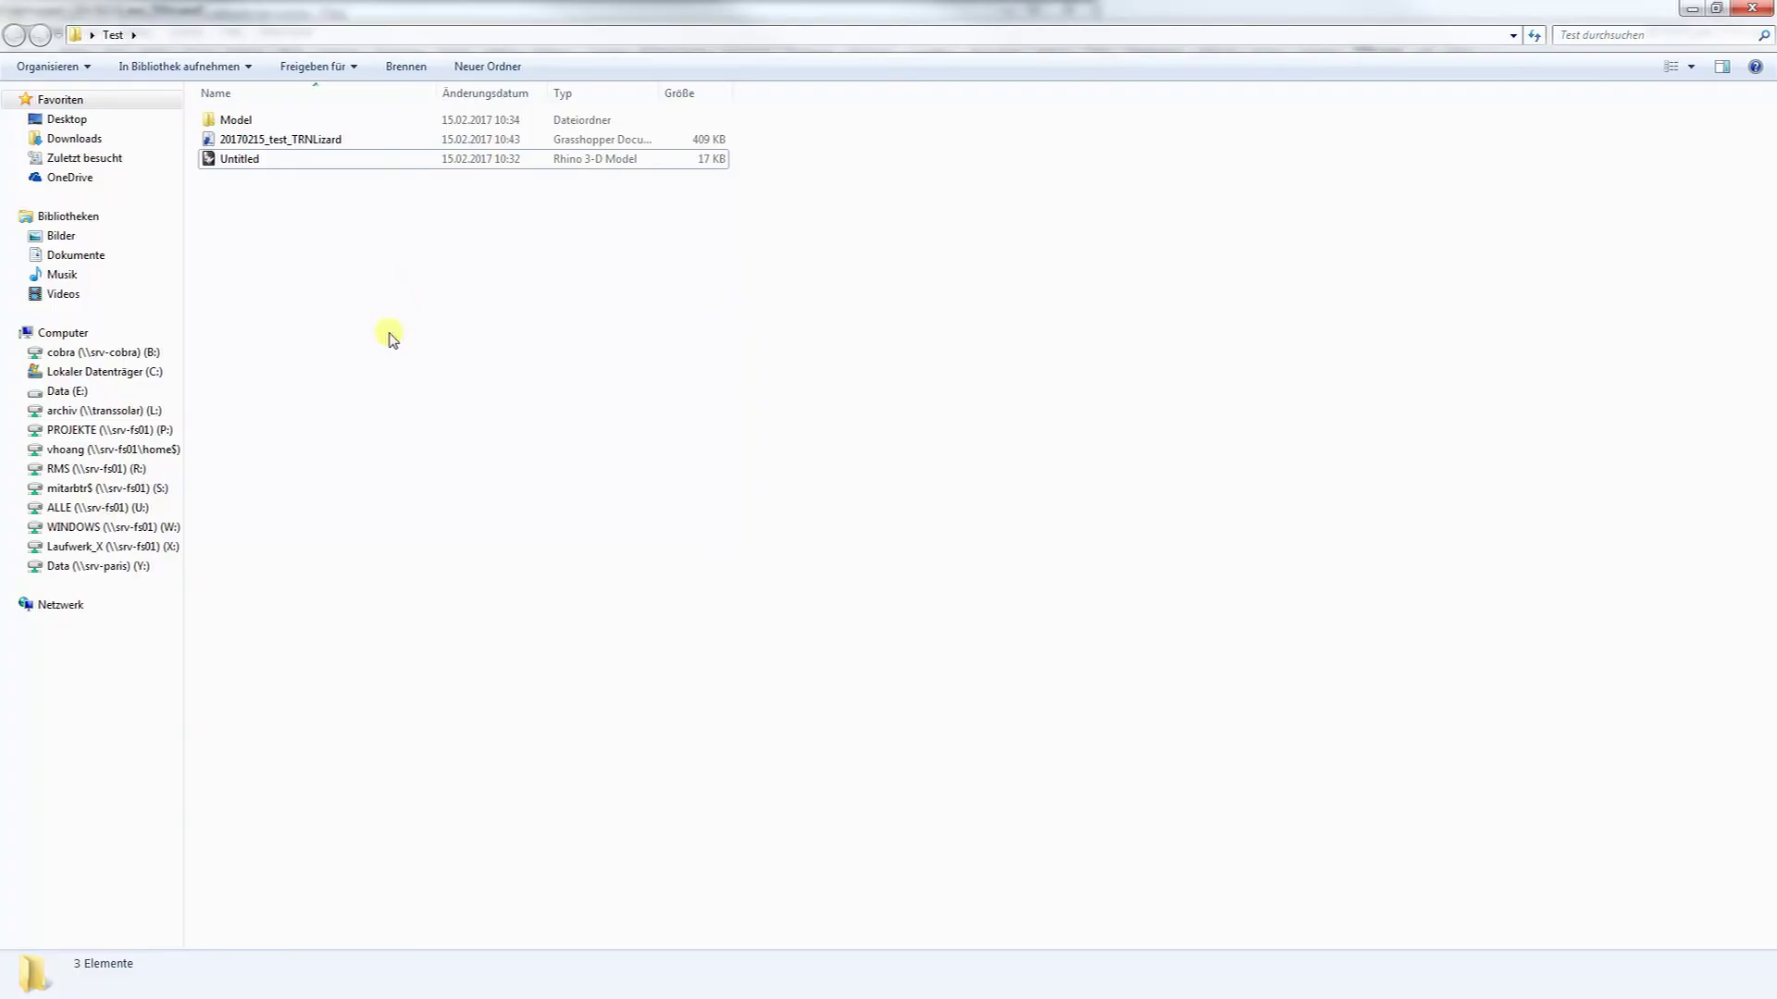
Step: Browse into Test\Model\V1\Daylight, select the 001_Z1 illuminance file, then return to V1
left_click(246, 141)
left_click(248, 159)
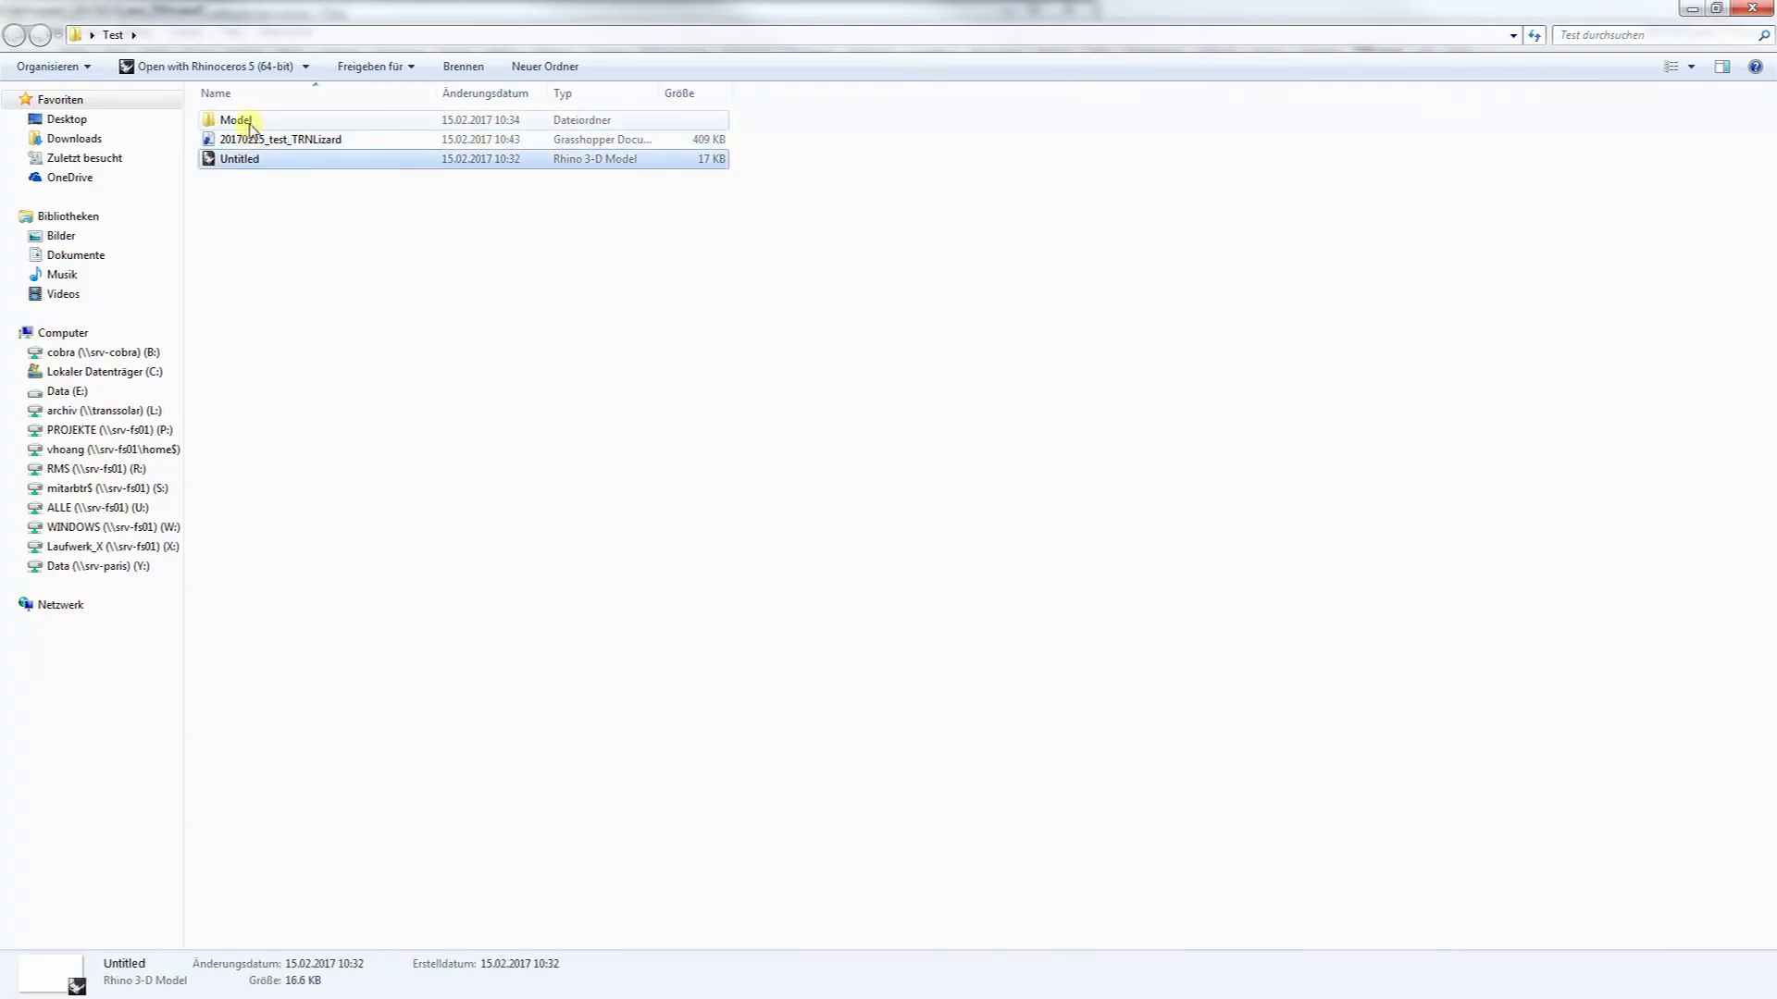
double_click(248, 121)
left_click(248, 123)
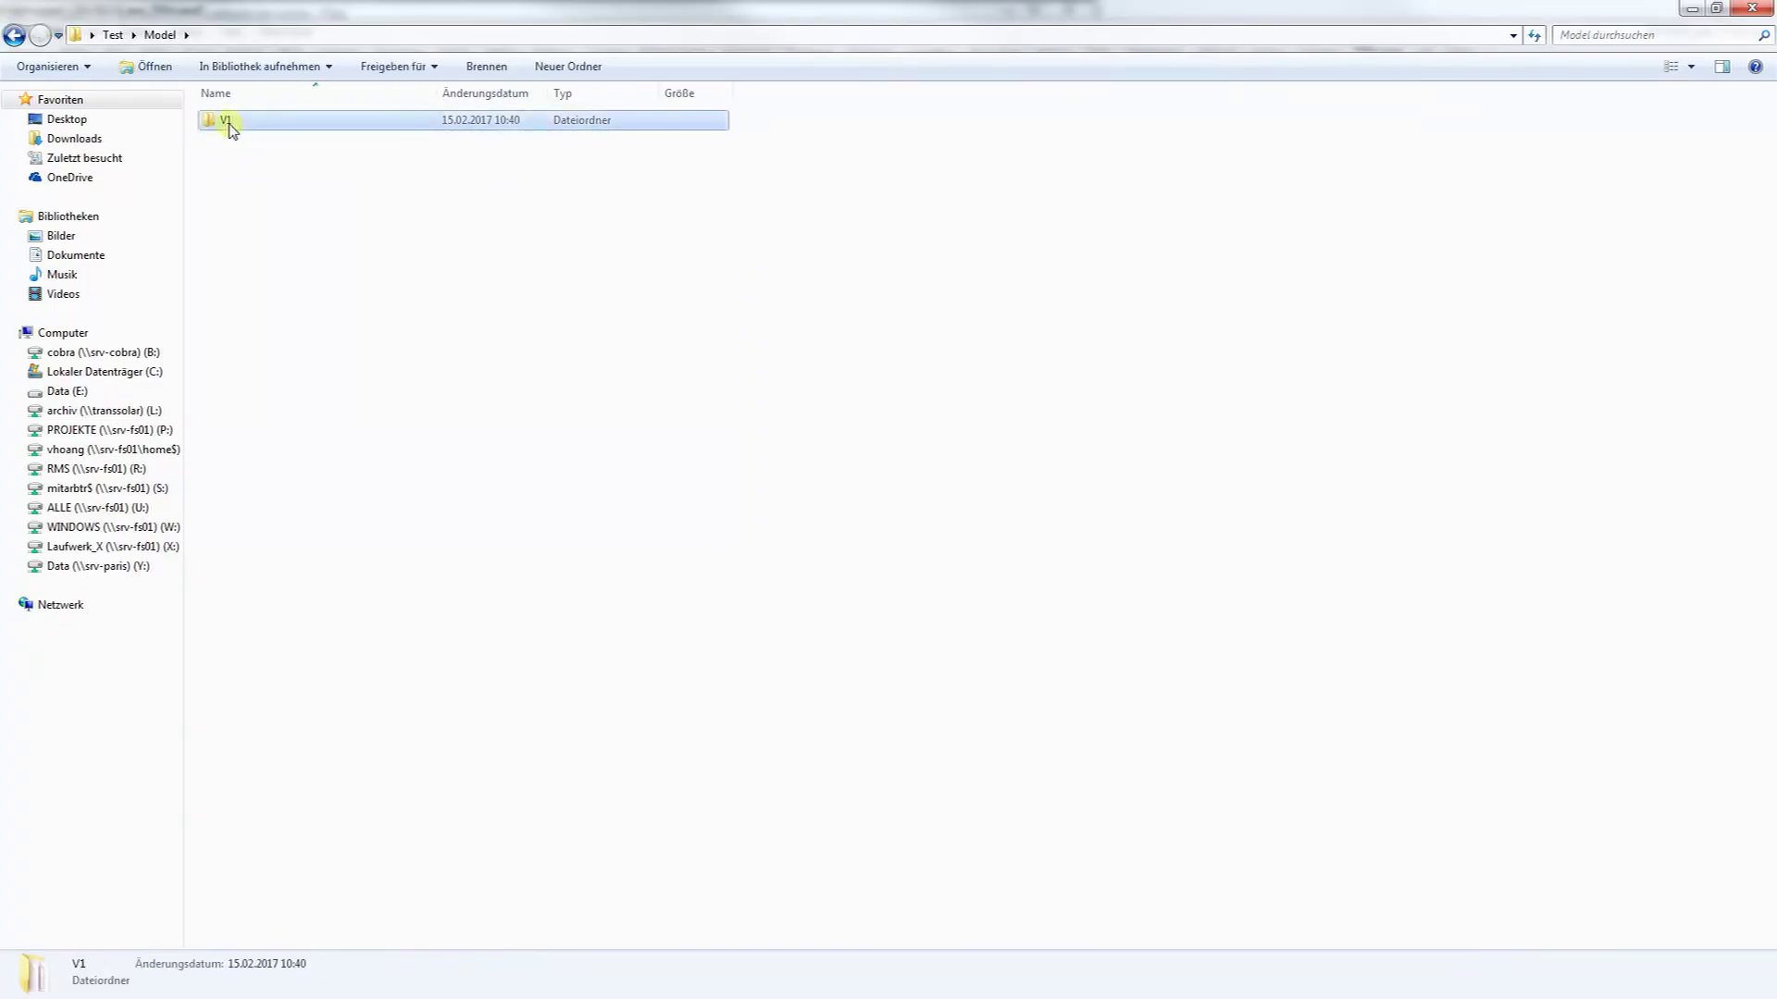
double_click(229, 123)
double_click(246, 122)
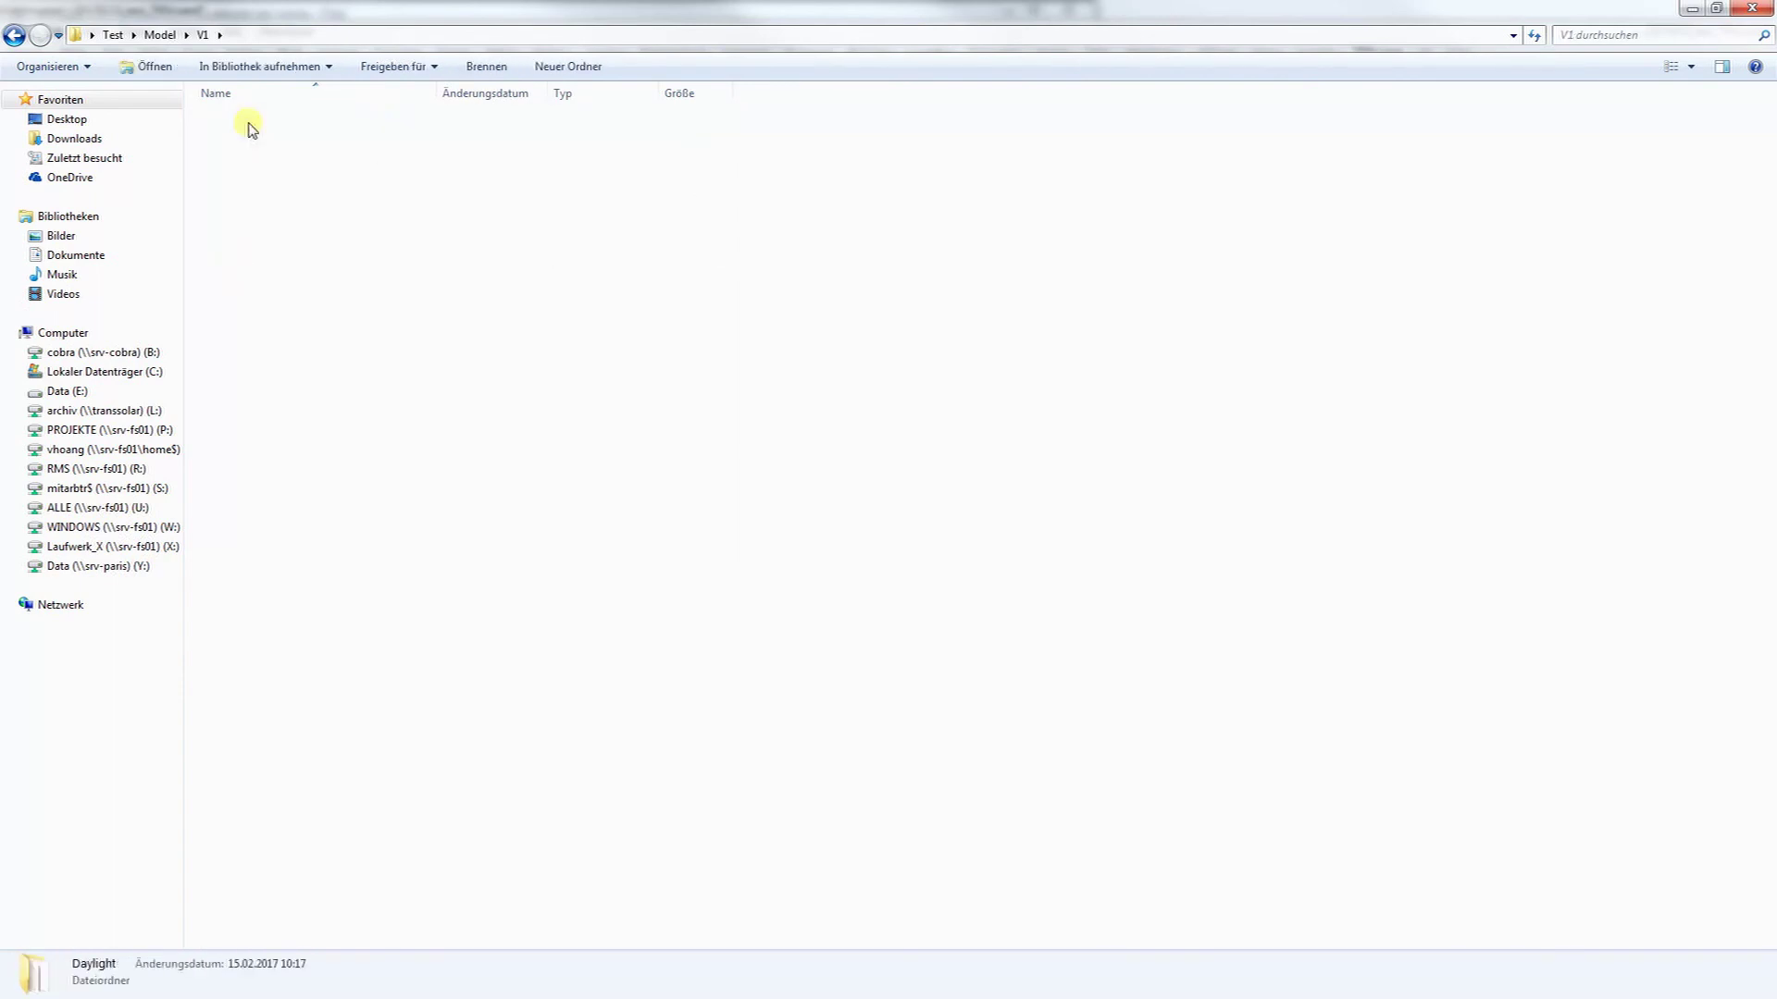
left_click(243, 315)
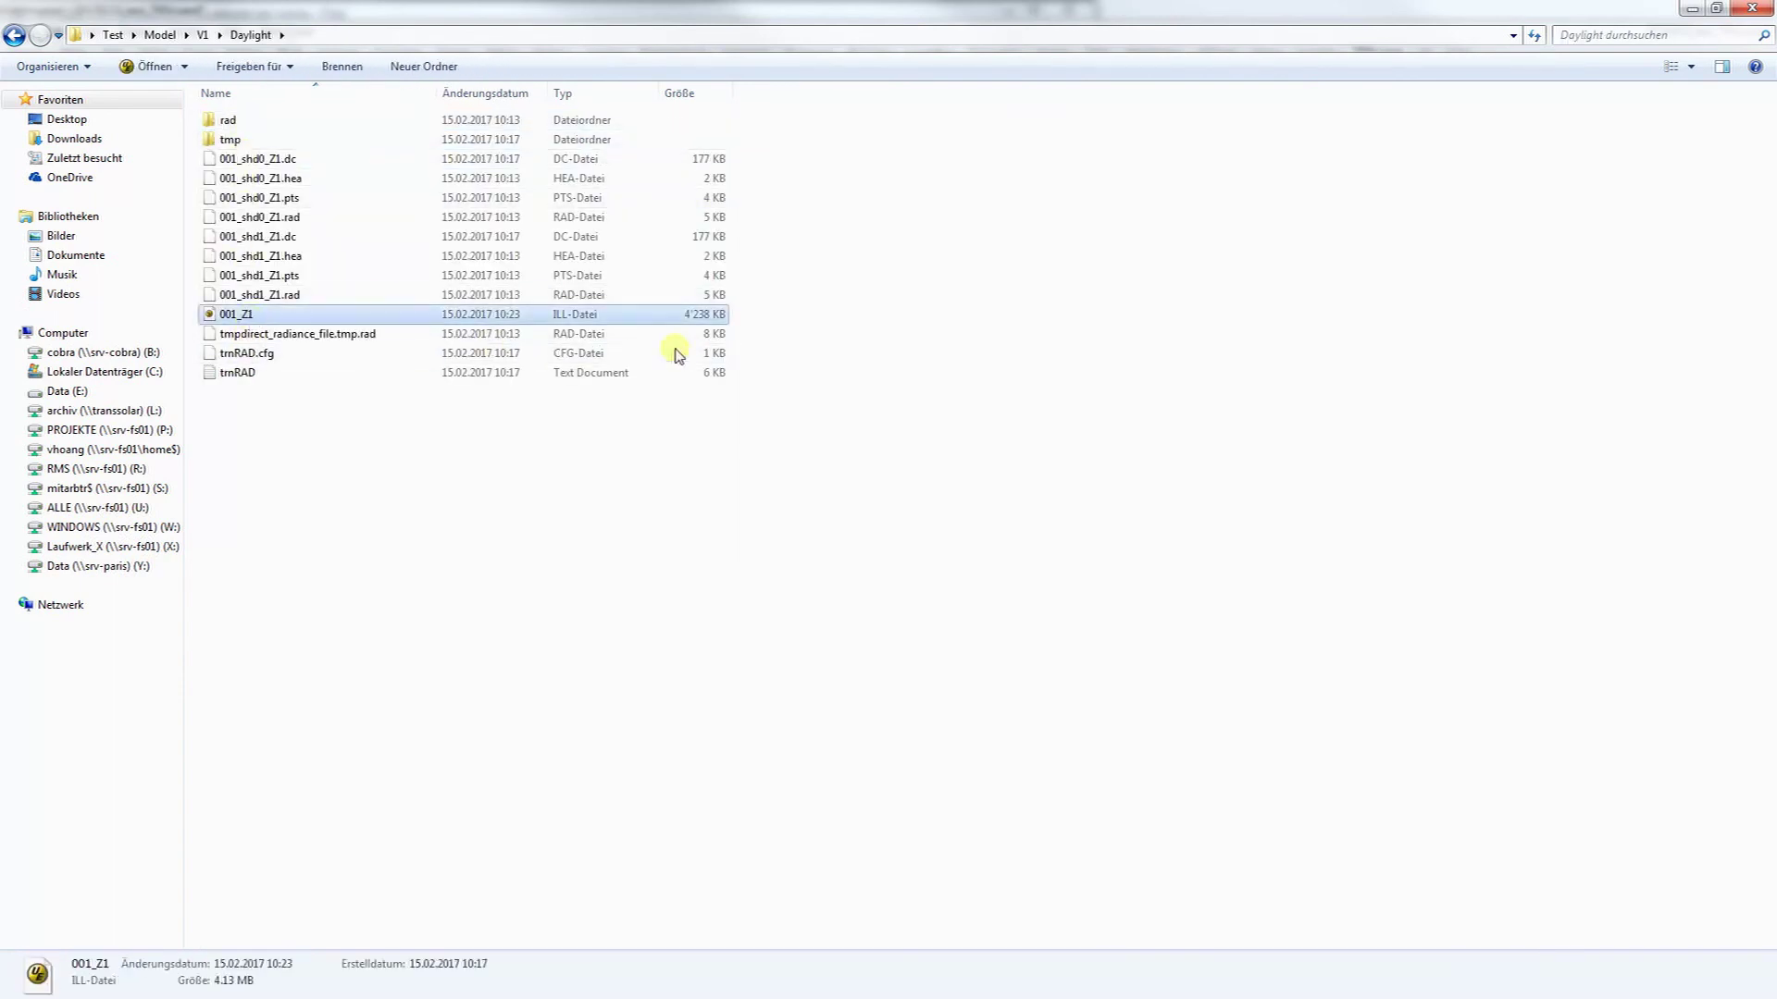
left_click(202, 34)
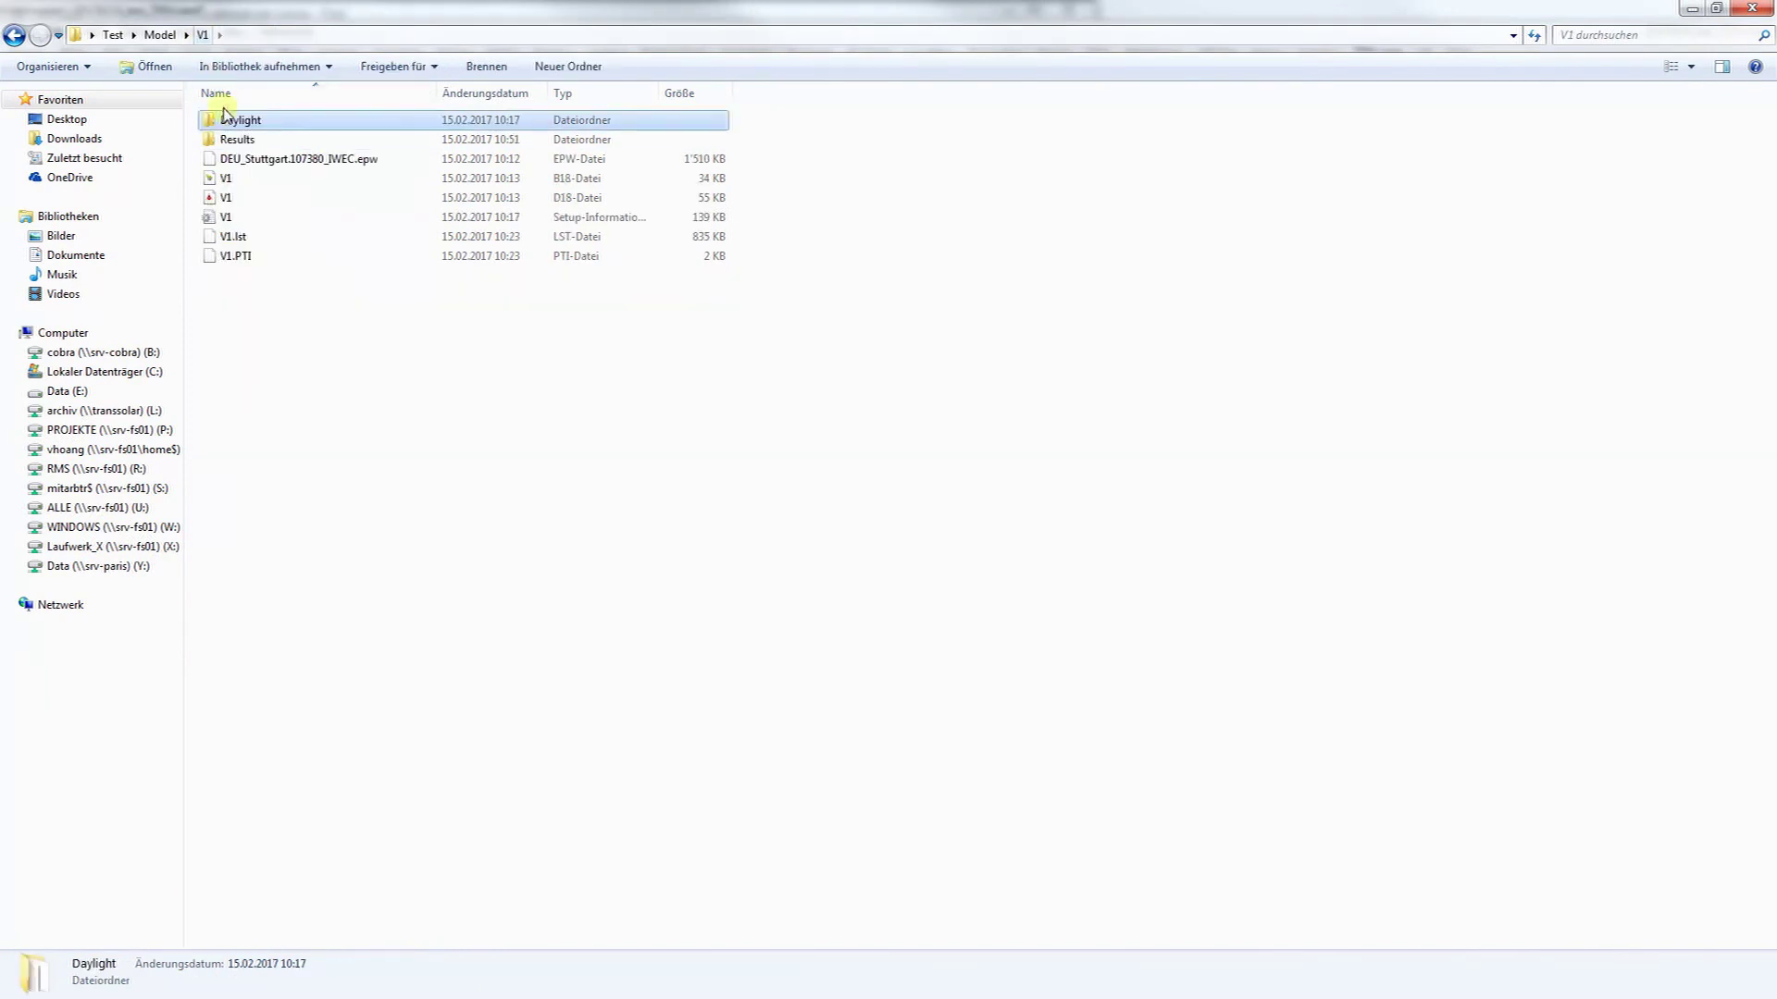
Step: Open the Results folder and select the barchart_Basis, loadchart_Basis and p_spec_1h_Z1 files
double_click(239, 140)
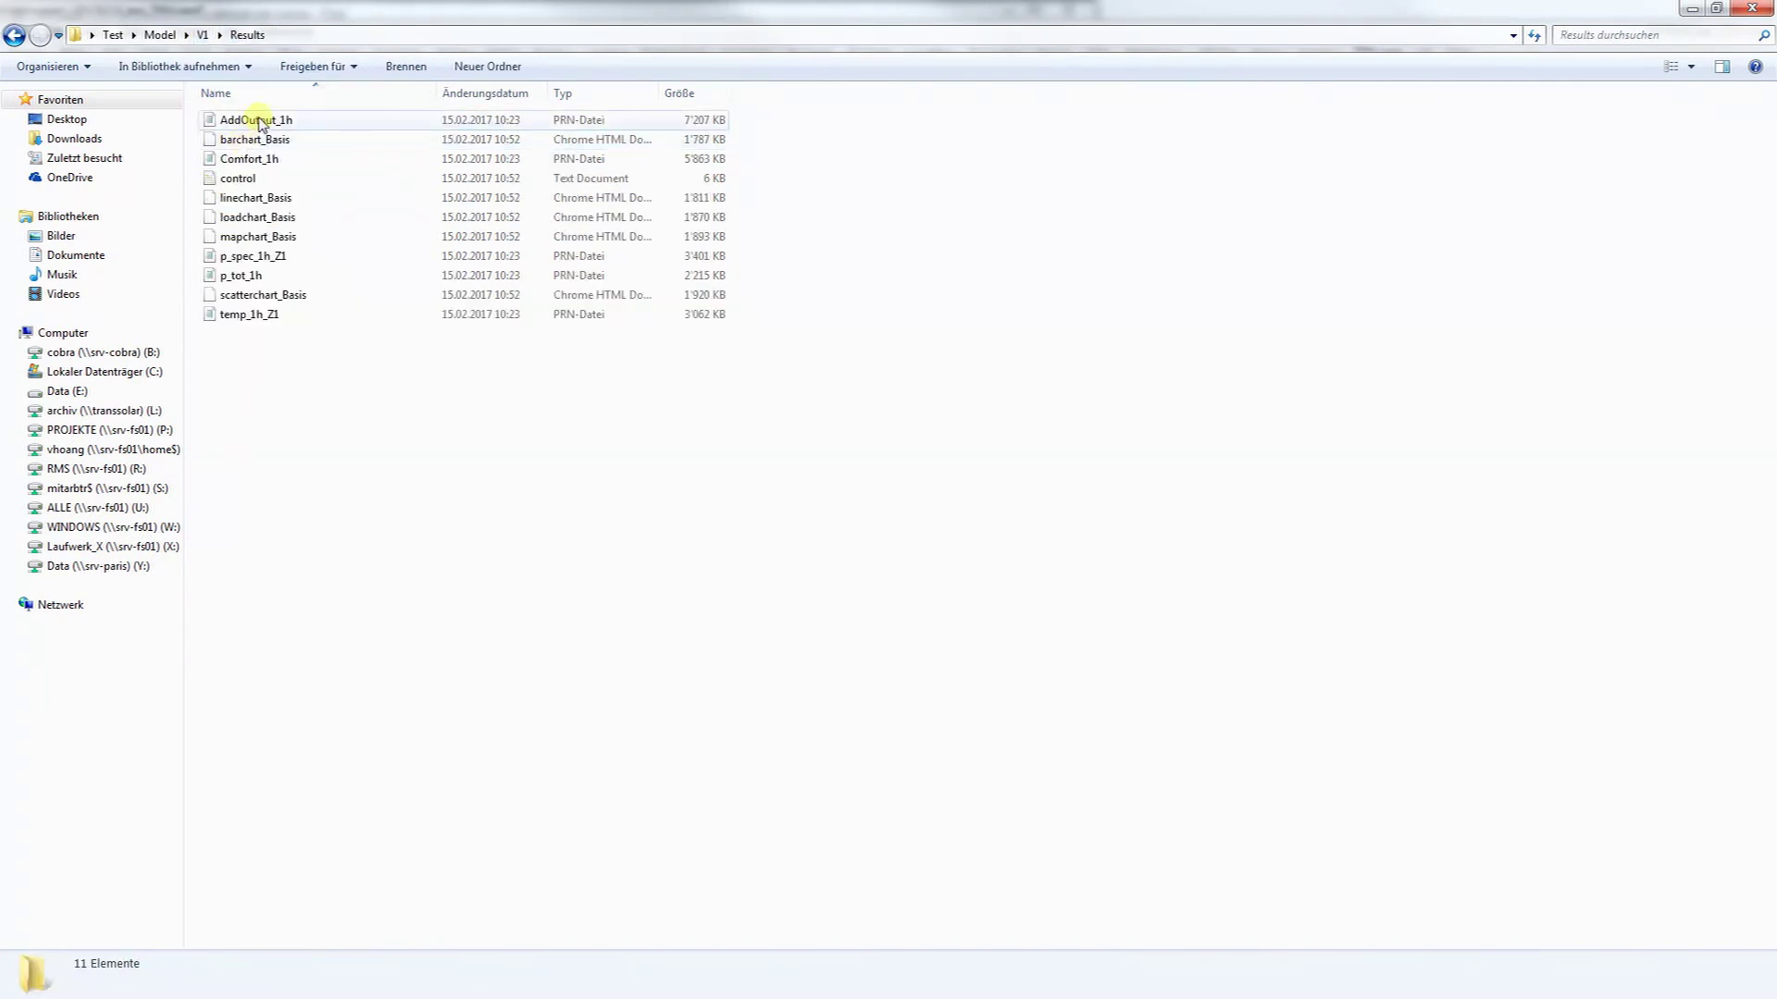
left_click(277, 141)
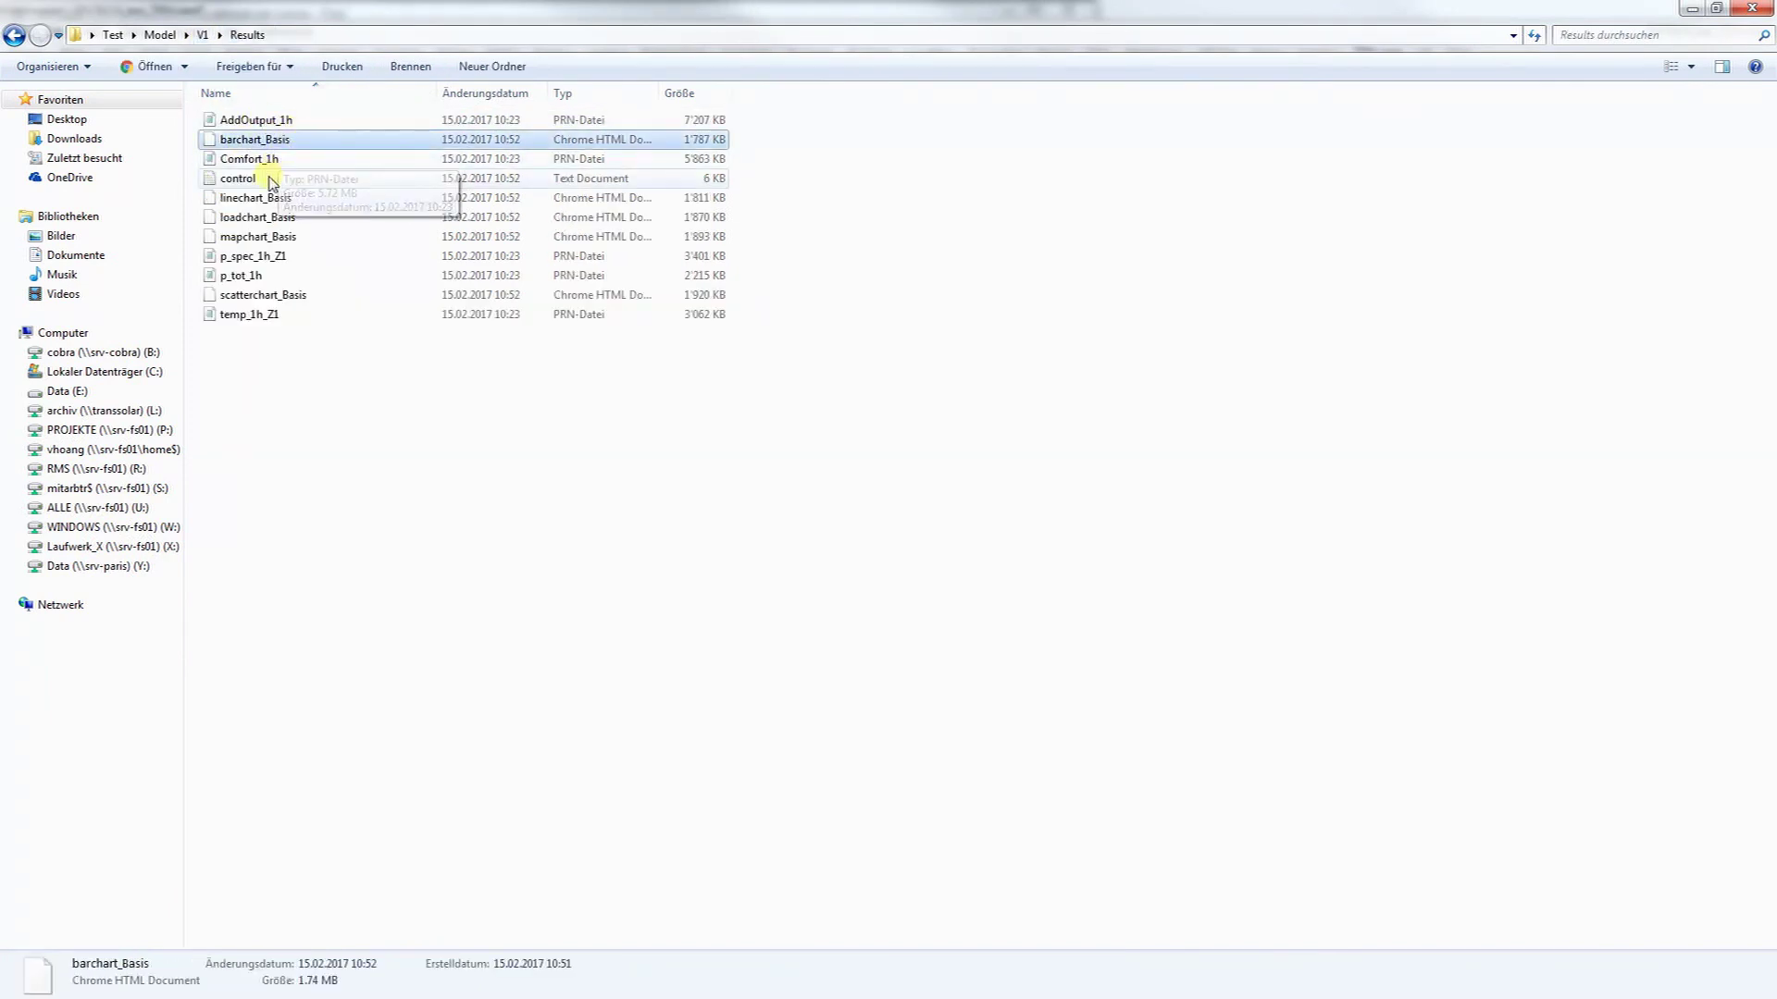
left_click(284, 219)
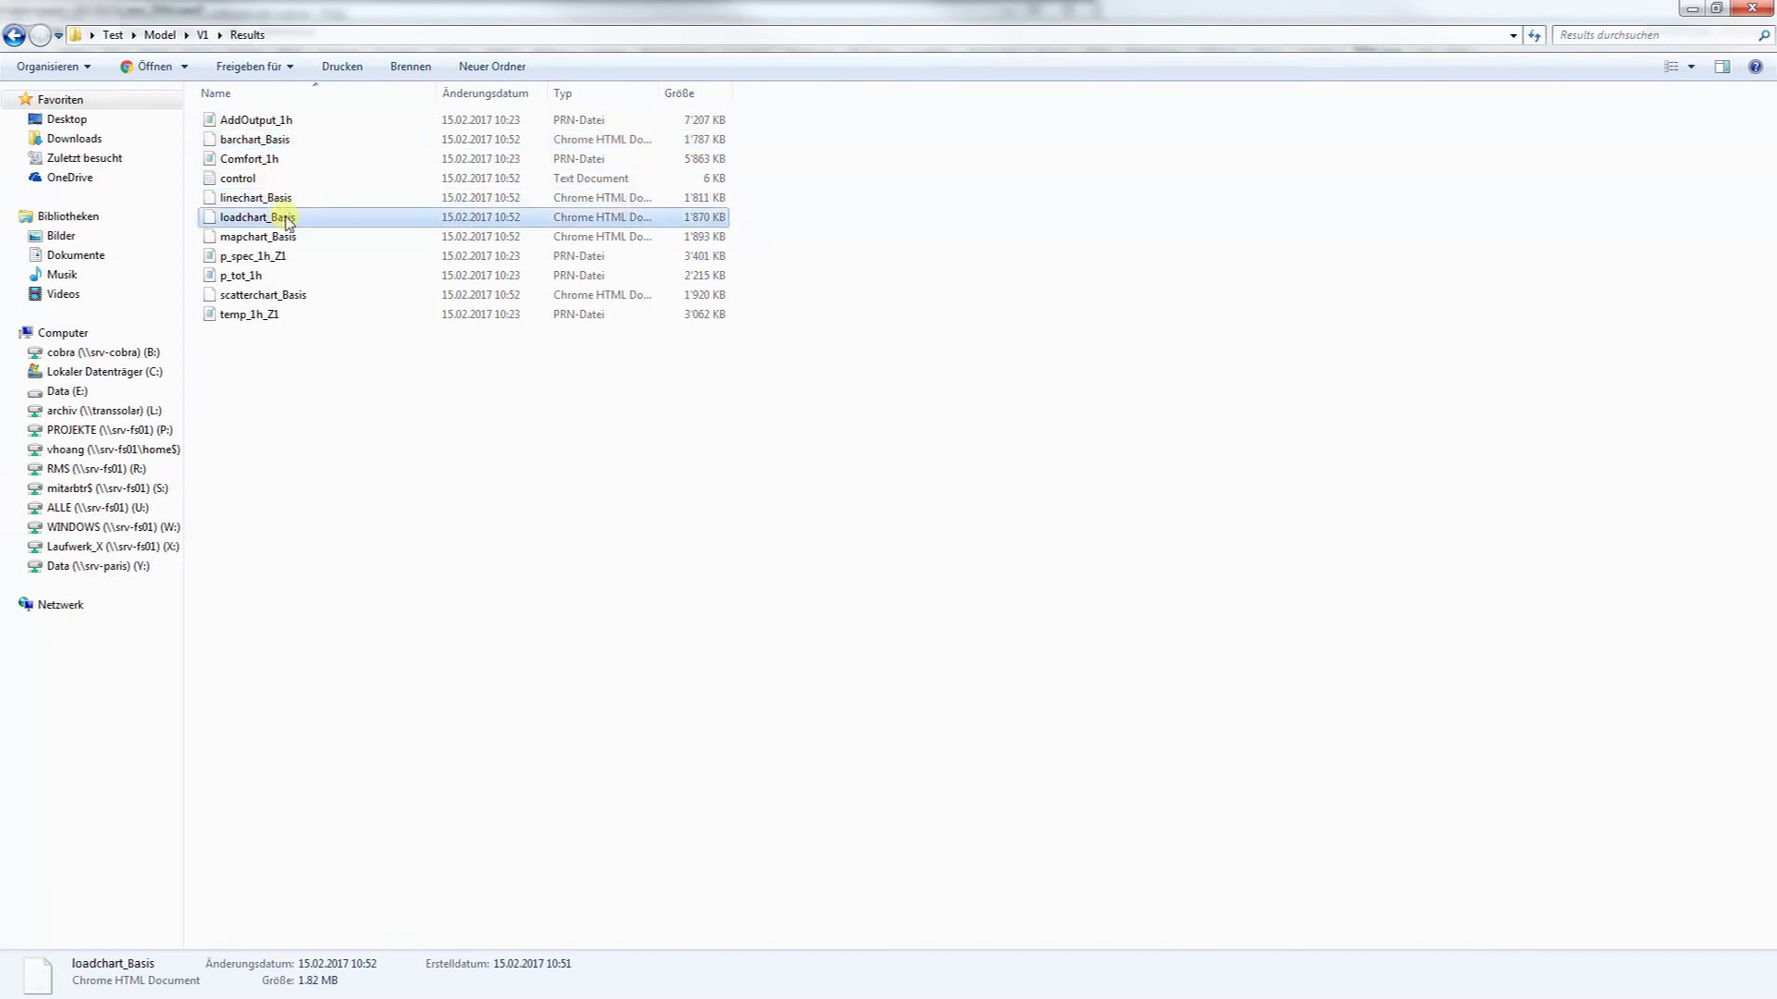
left_click(270, 256)
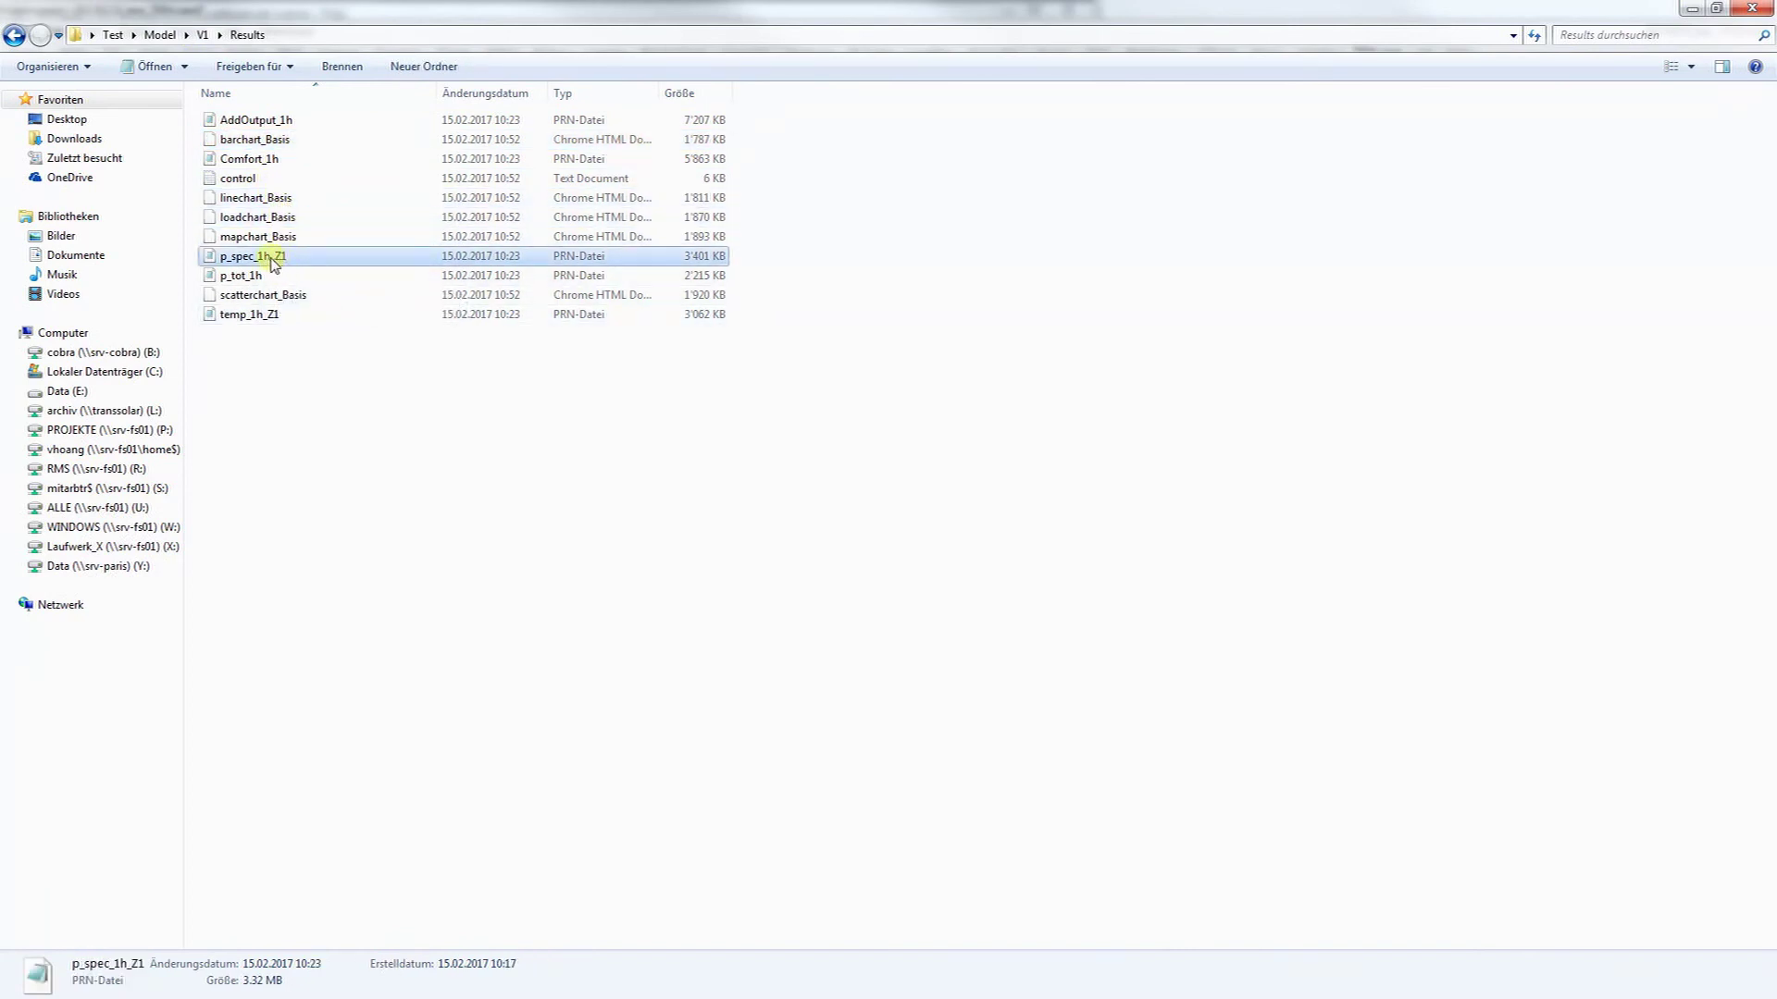
Step: Open p_spec_1h_Z1 in Editor via Öffnen mit, scroll its data, and close it
right_click(272, 260)
mouse_move(450, 381)
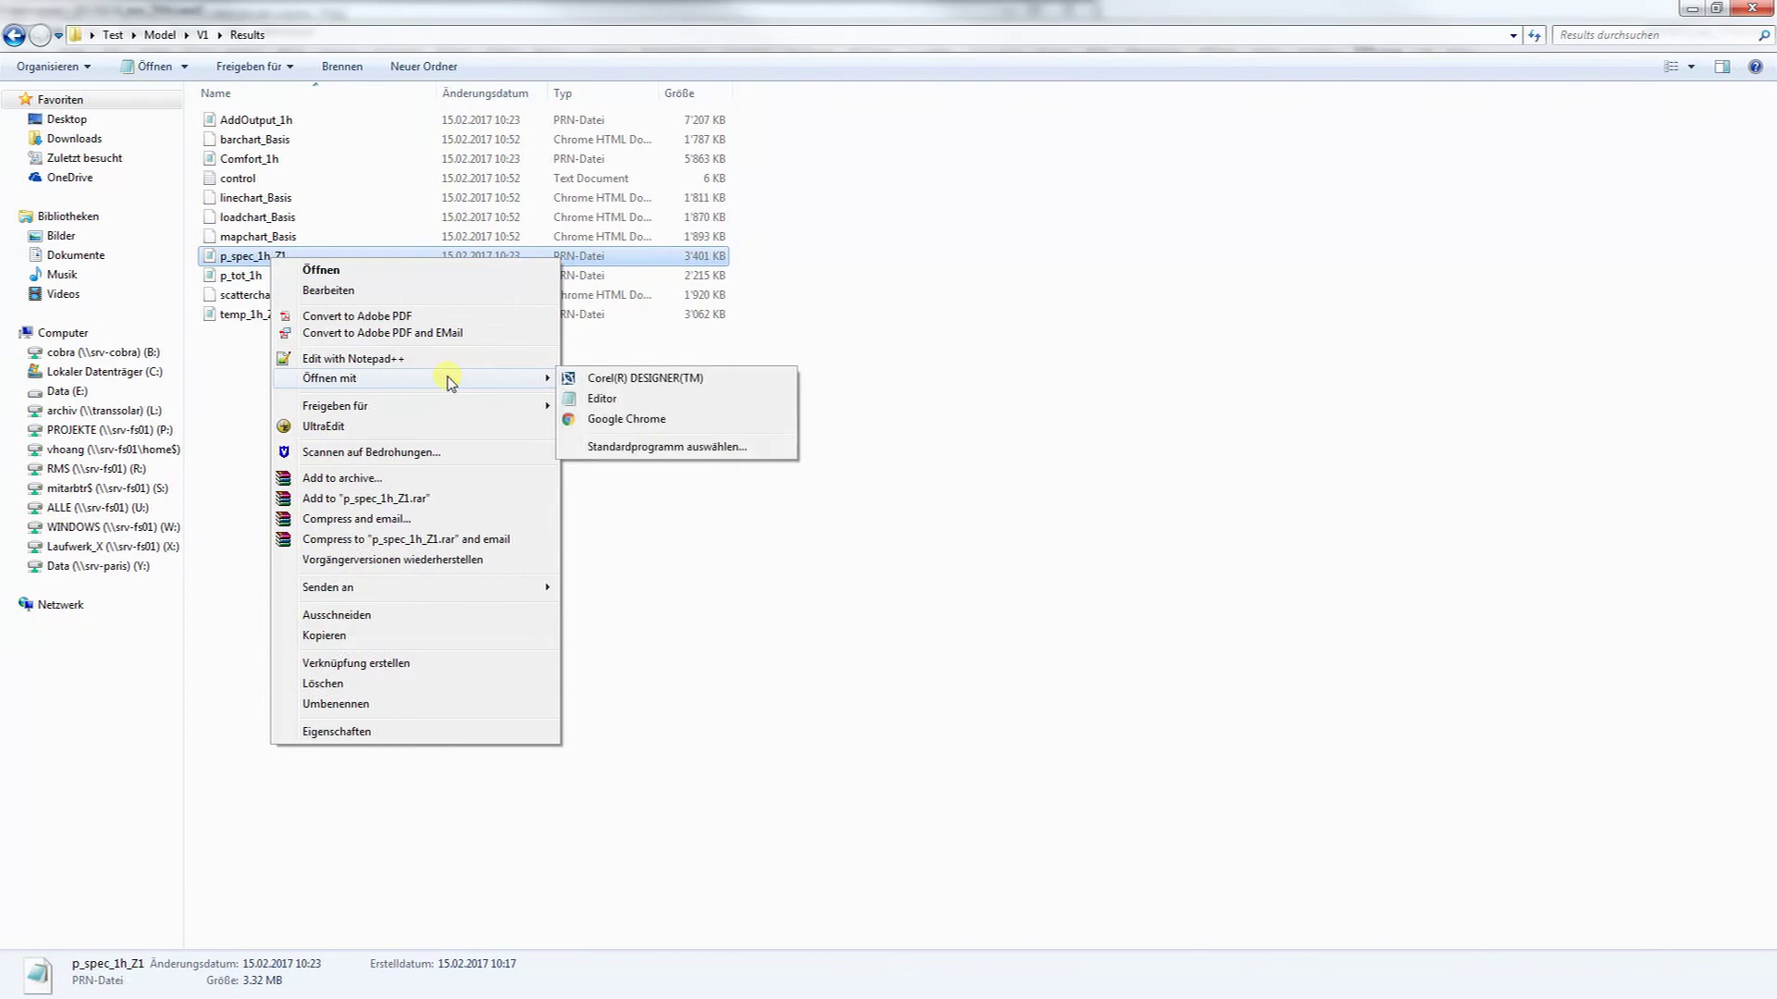
left_click(601, 398)
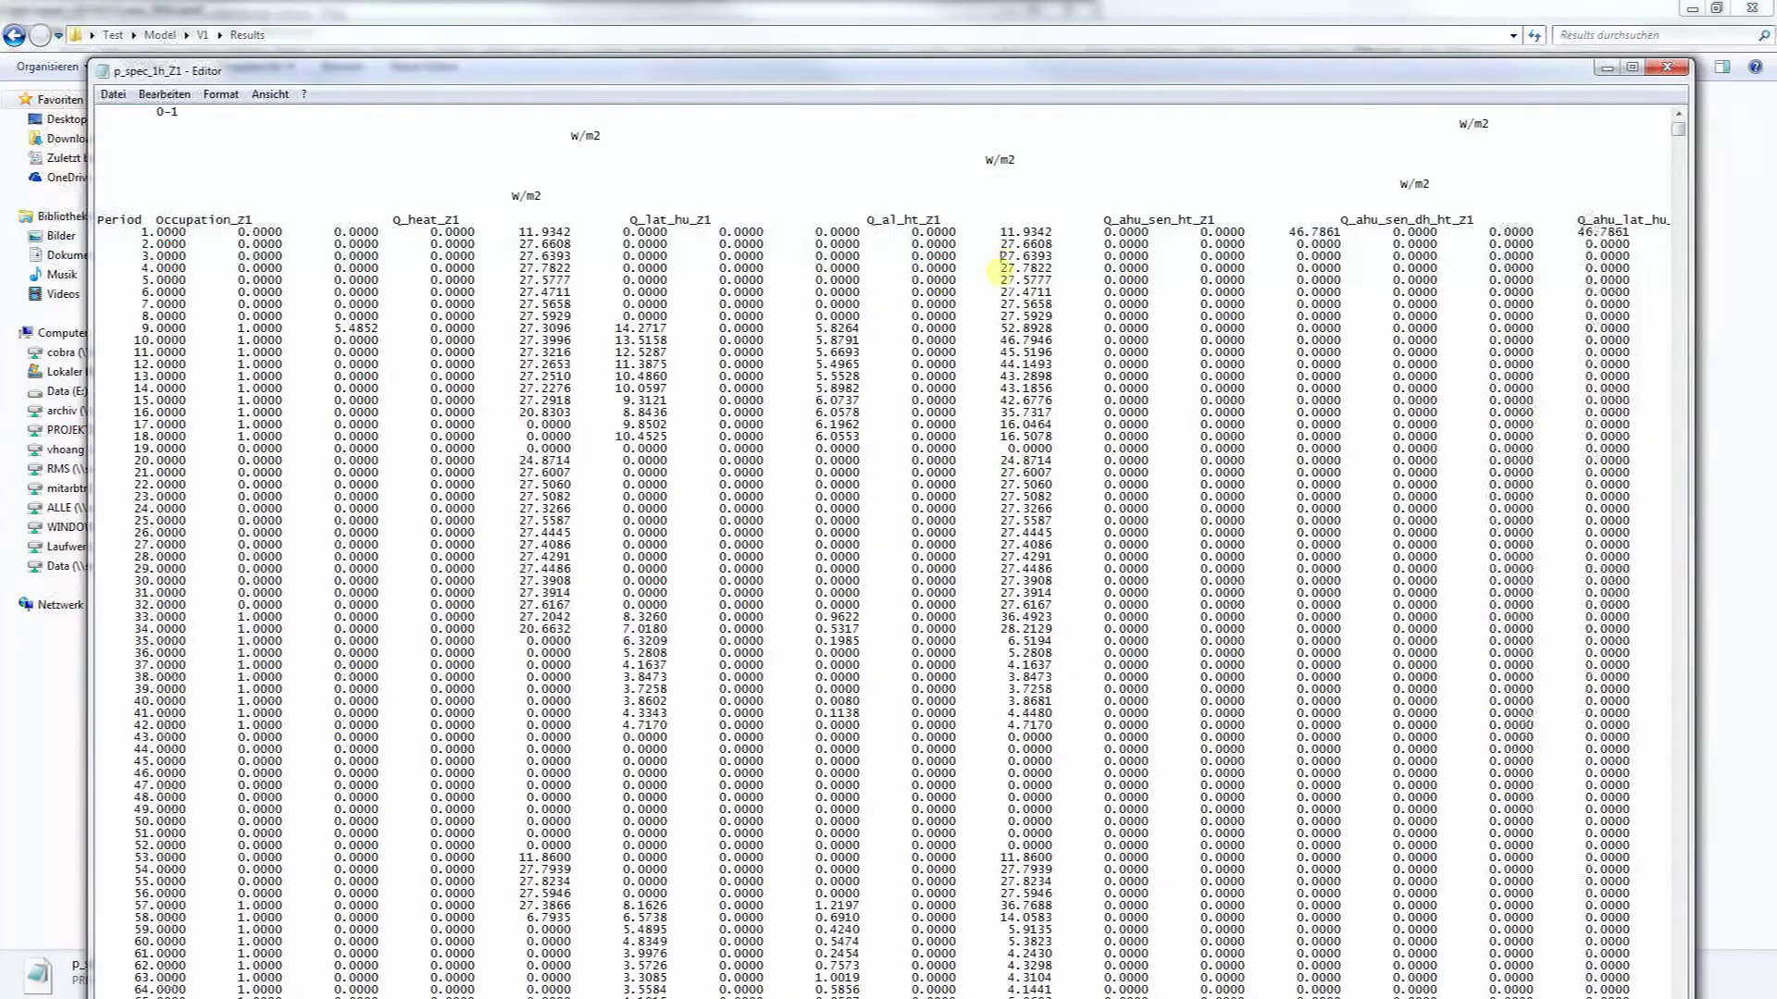
scroll(995, 271, "down", 10)
left_click(1666, 66)
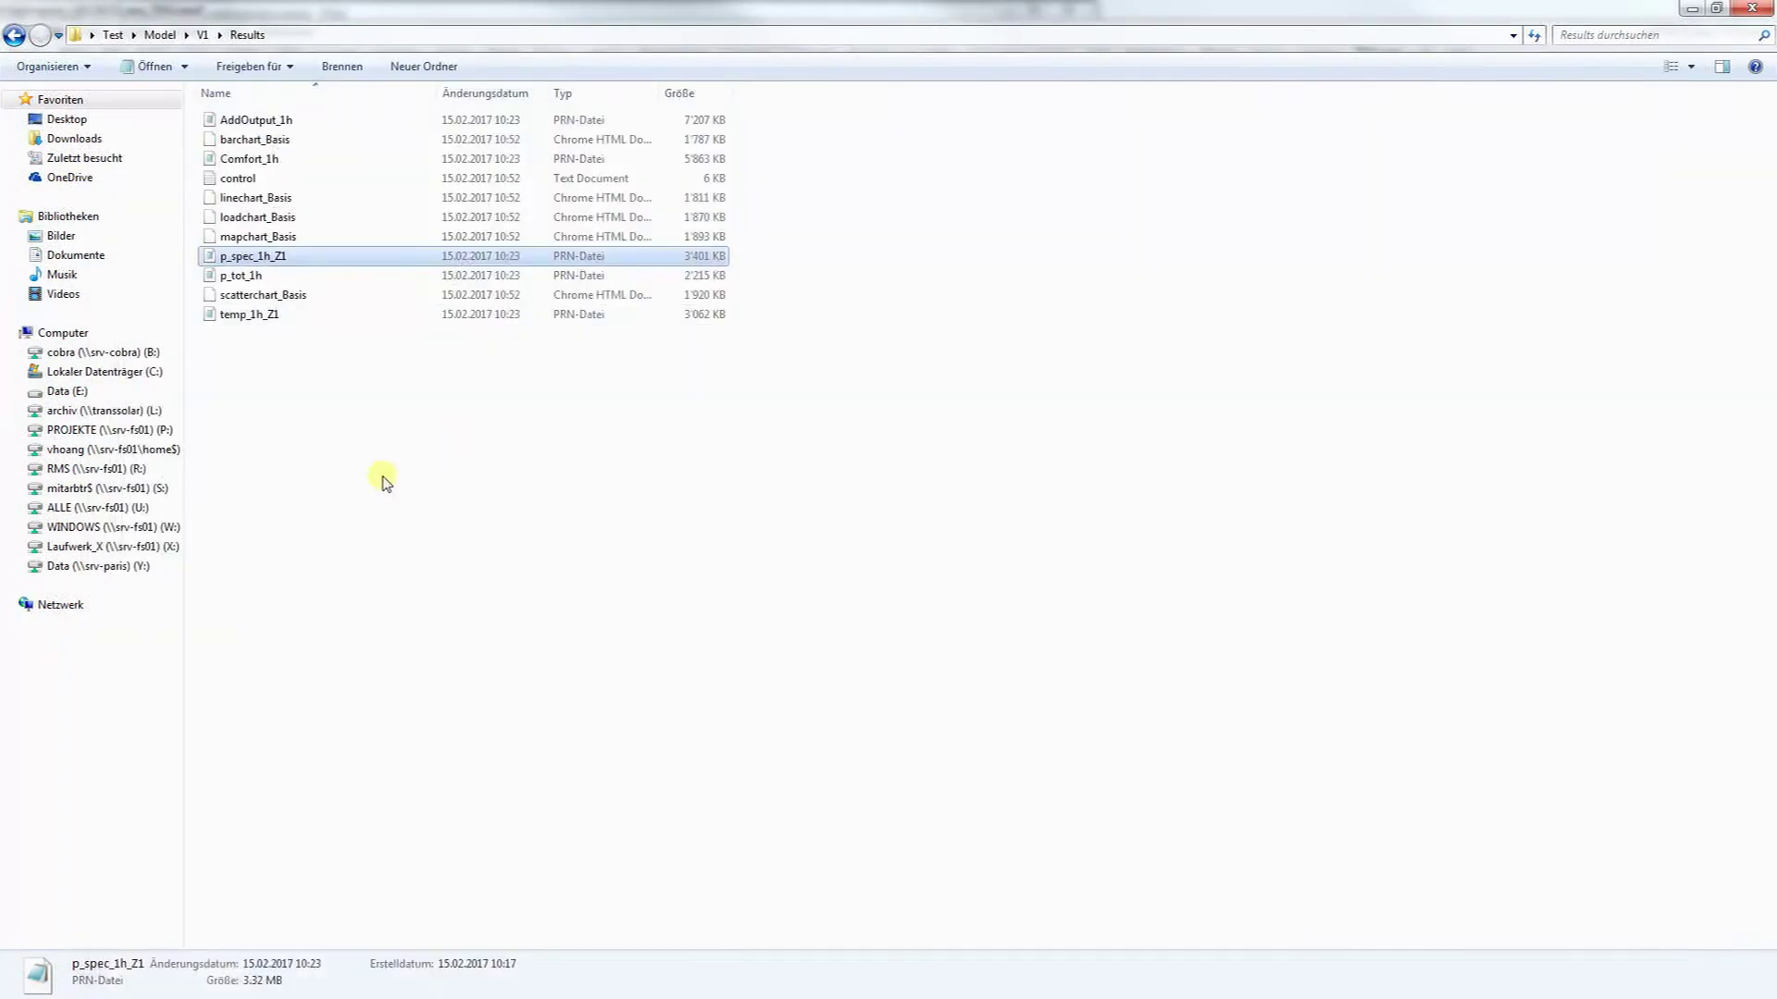